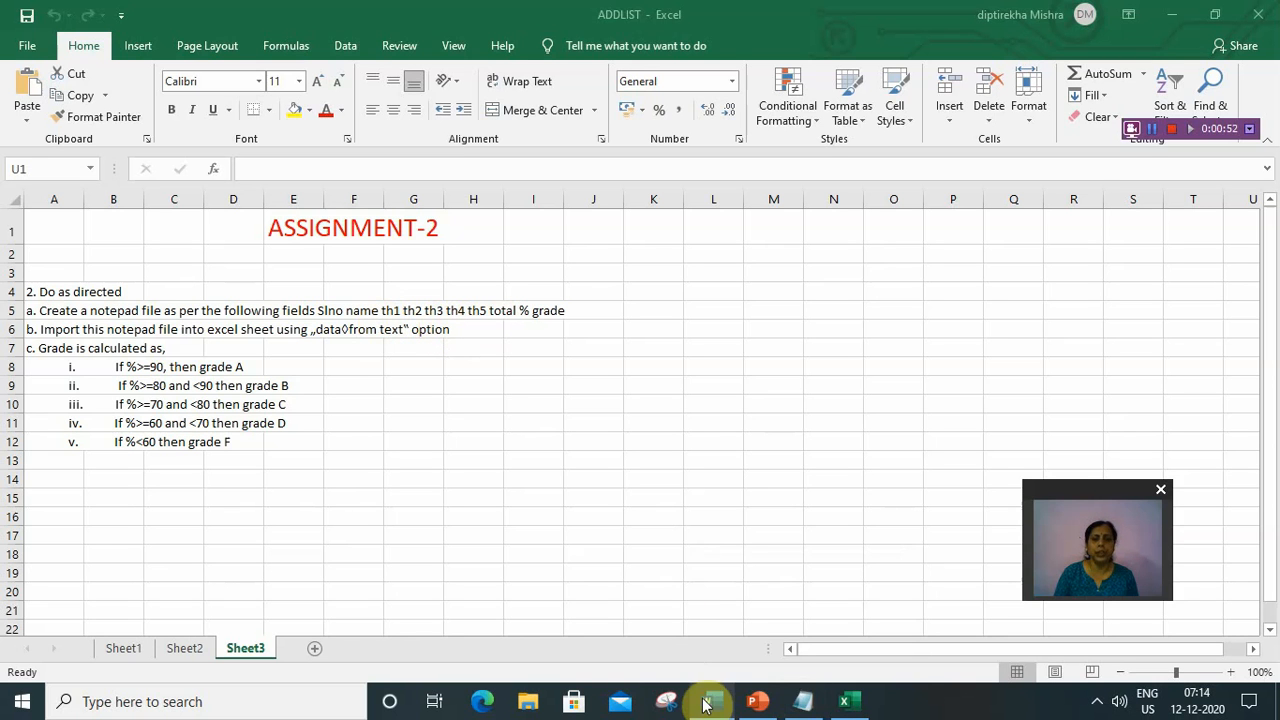
Review the RESULT text file in Notepad, and import it from the Documents folder into the workbook as a table
click(806, 704)
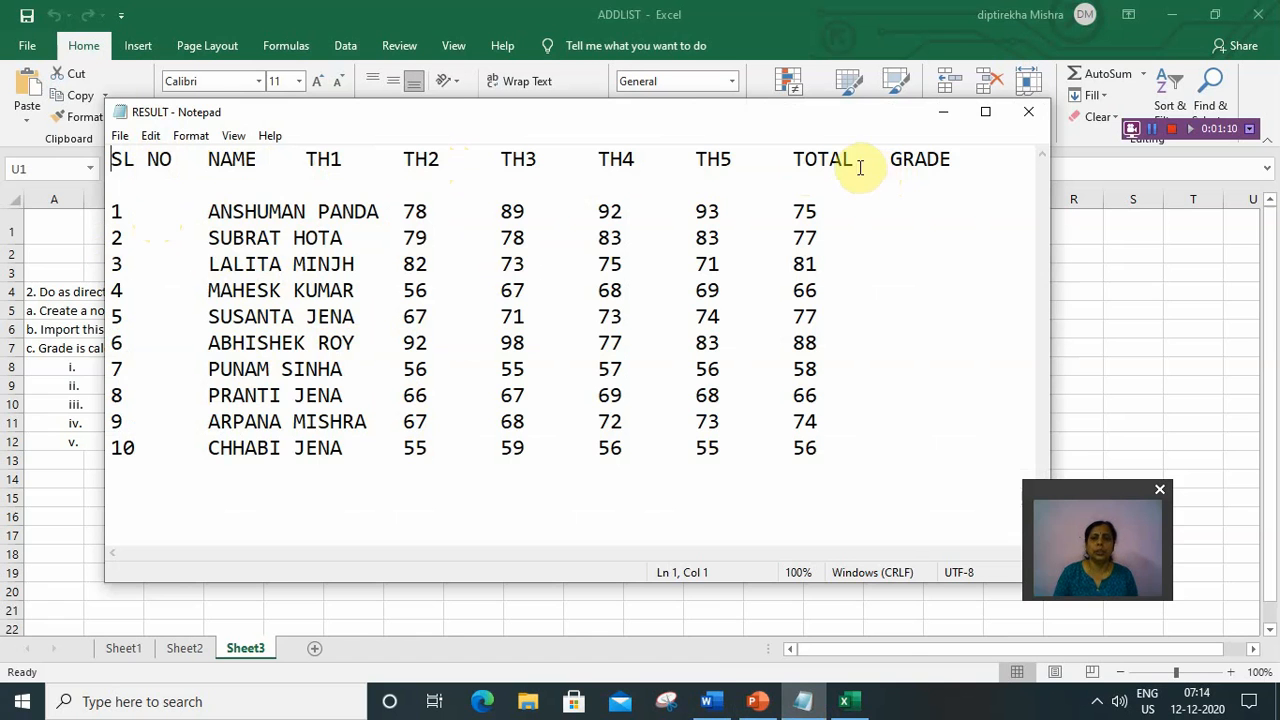
click(943, 111)
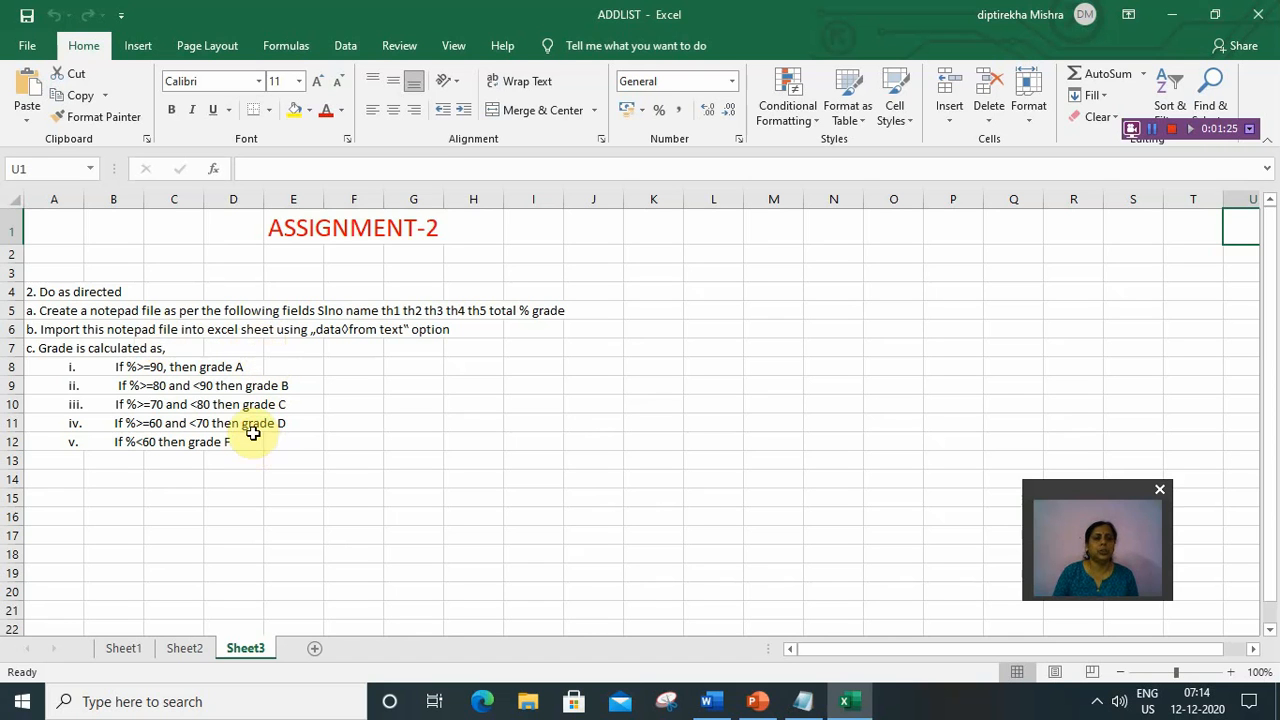
click(347, 44)
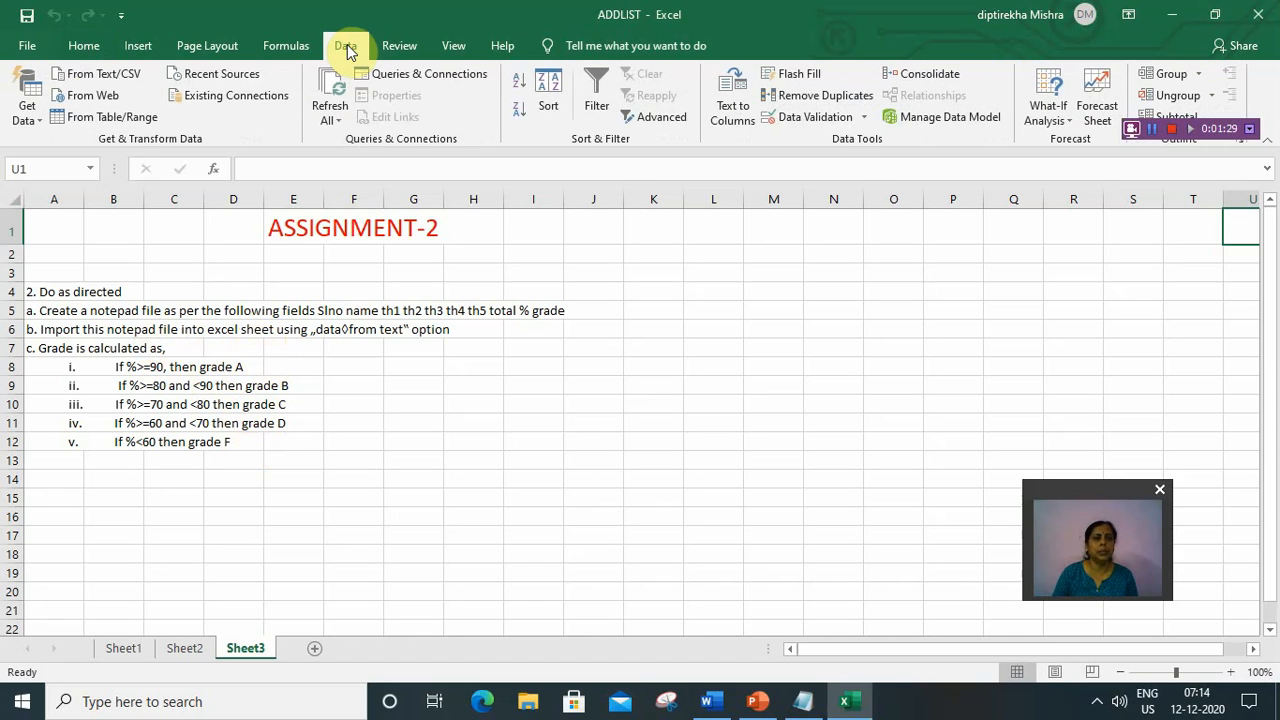
click(101, 80)
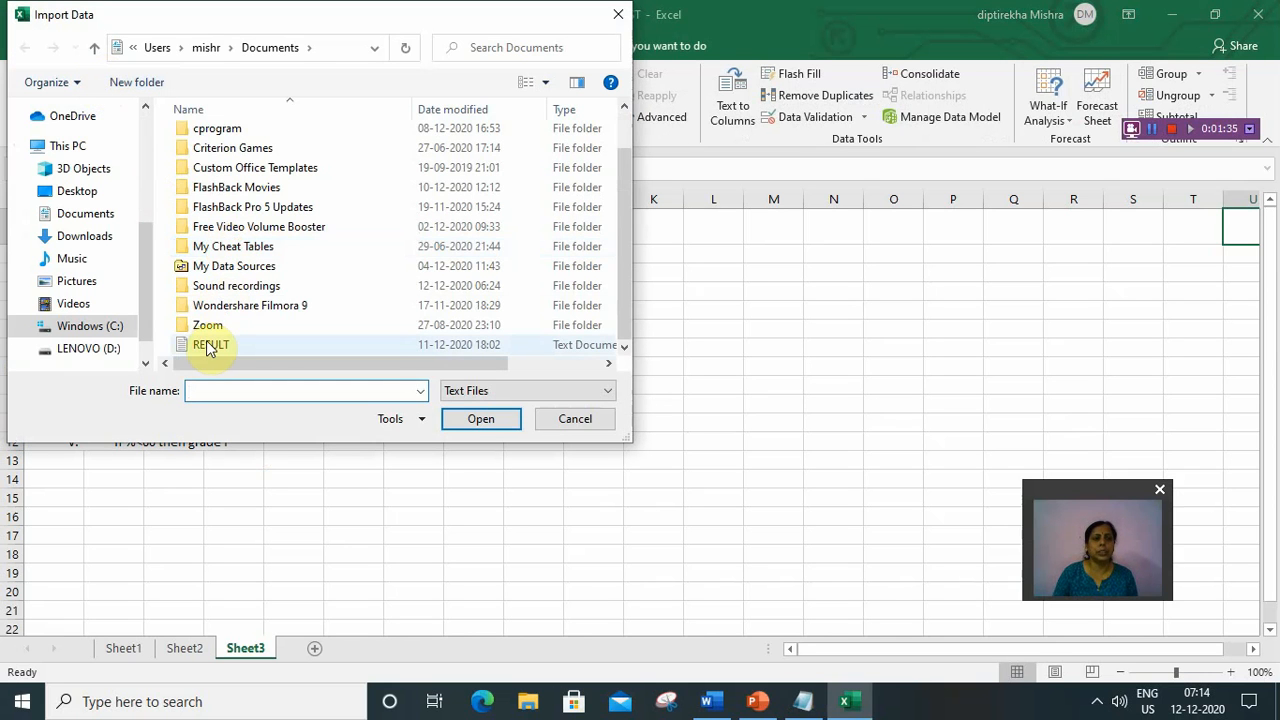
click(211, 347)
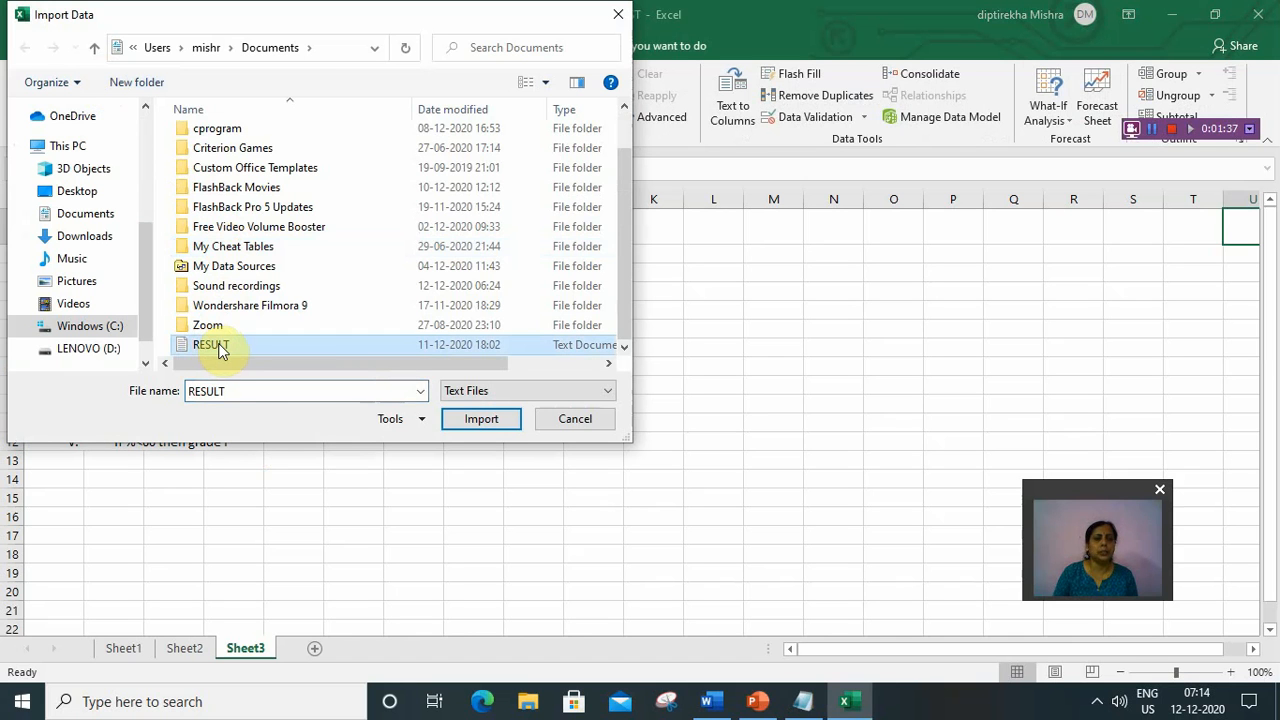
click(480, 420)
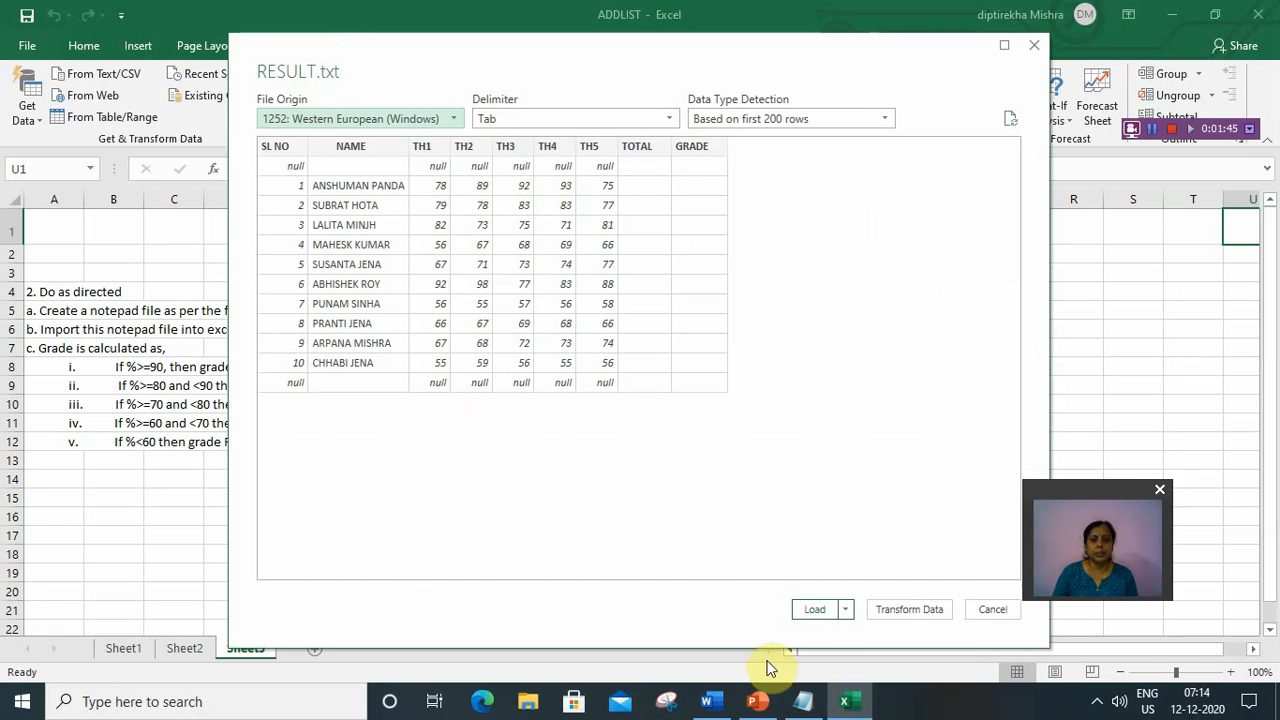
click(816, 611)
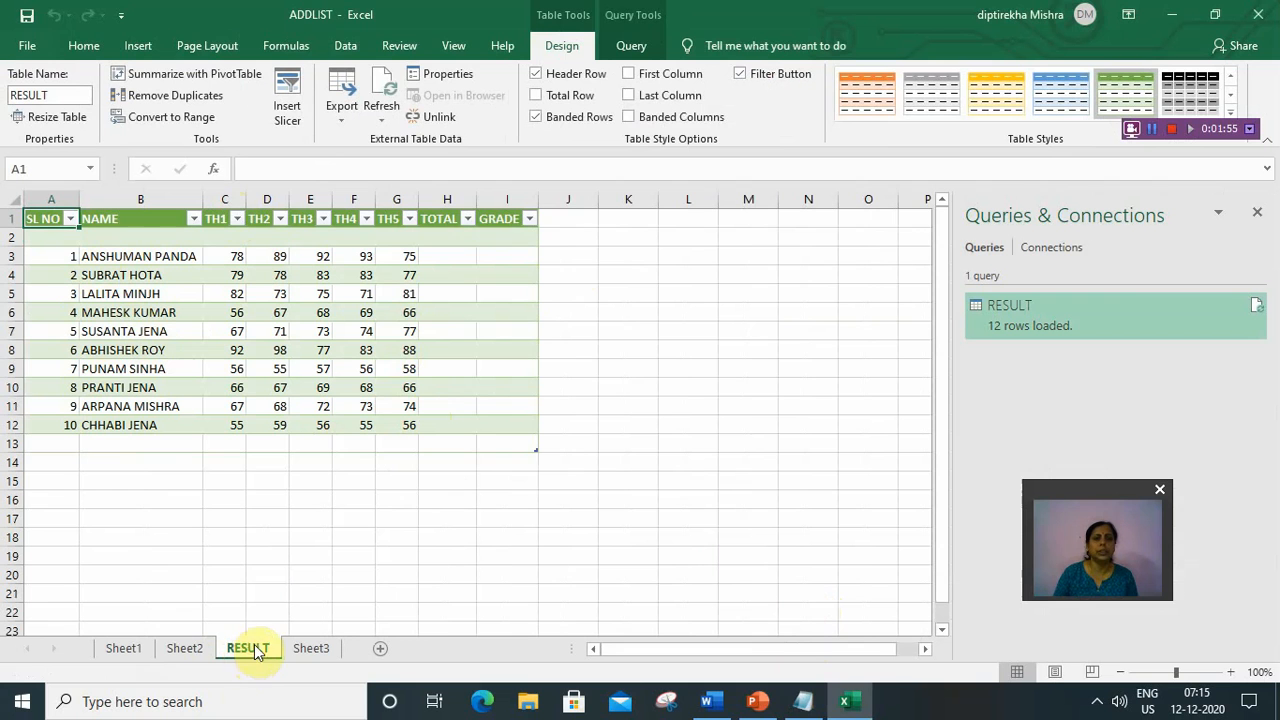
Turn off the filter buttons in the RESULT table and review the grade criteria on Sheet3
click(741, 74)
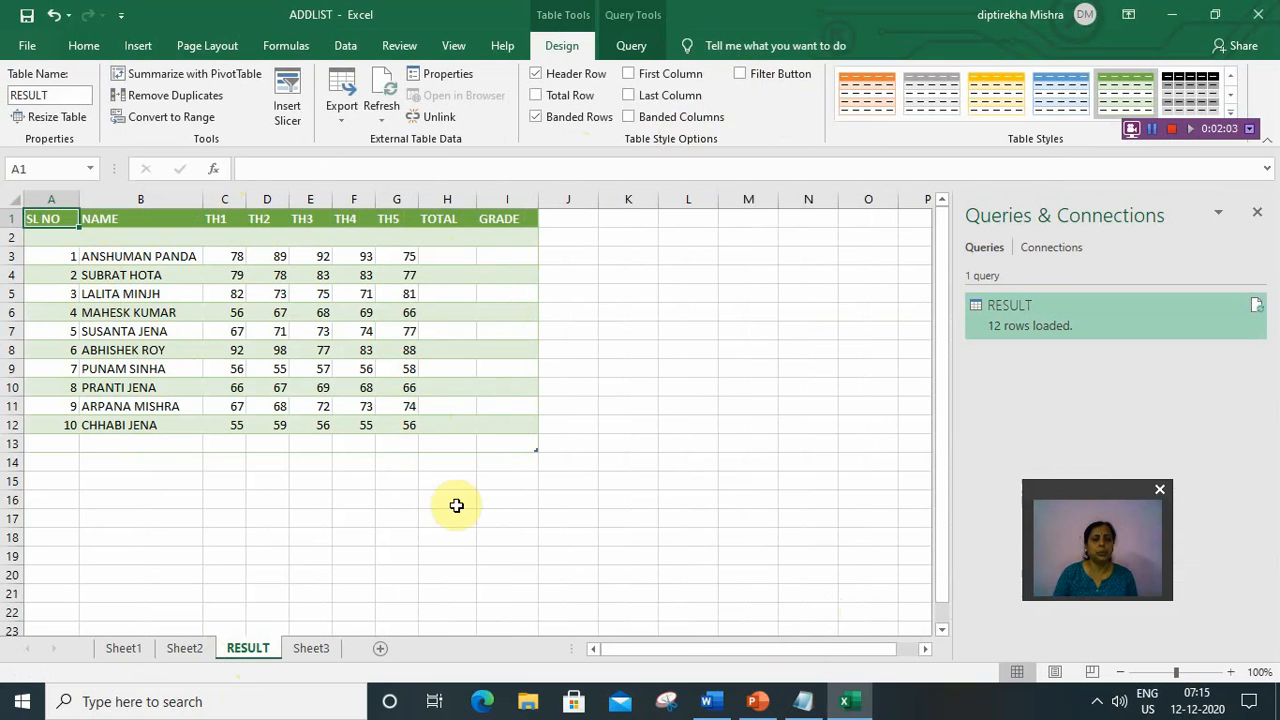
click(317, 651)
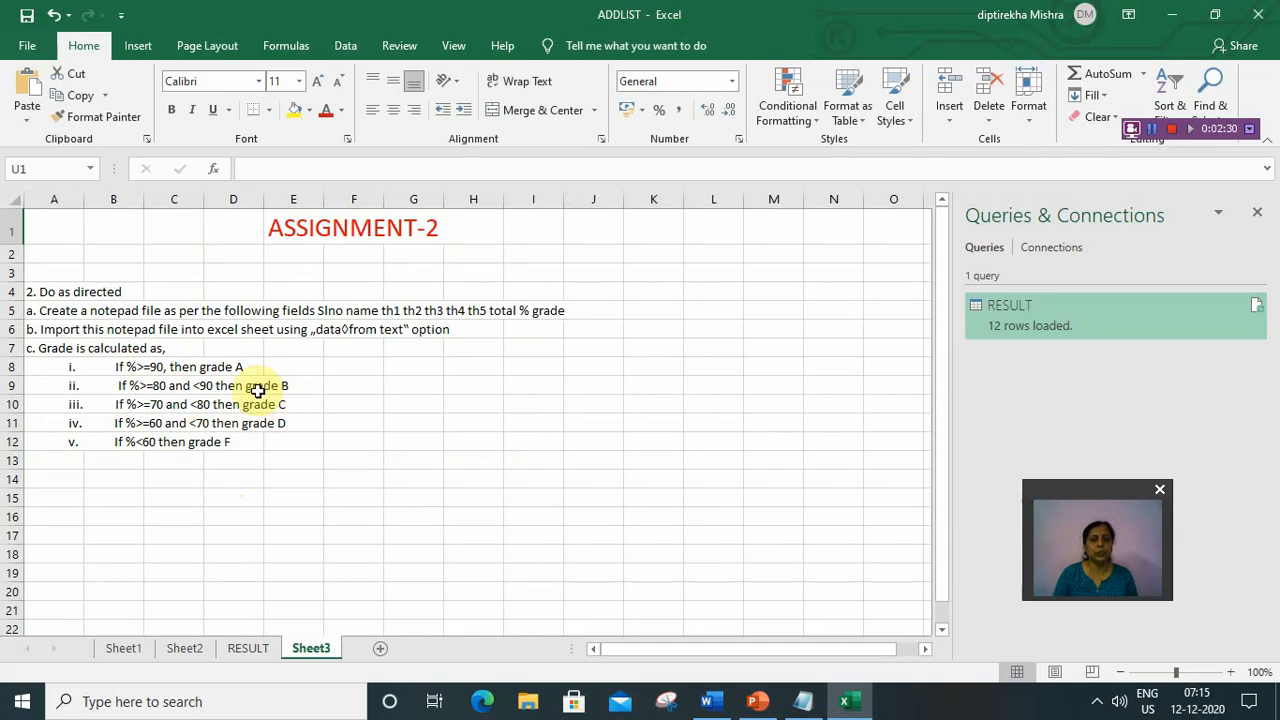
click(247, 649)
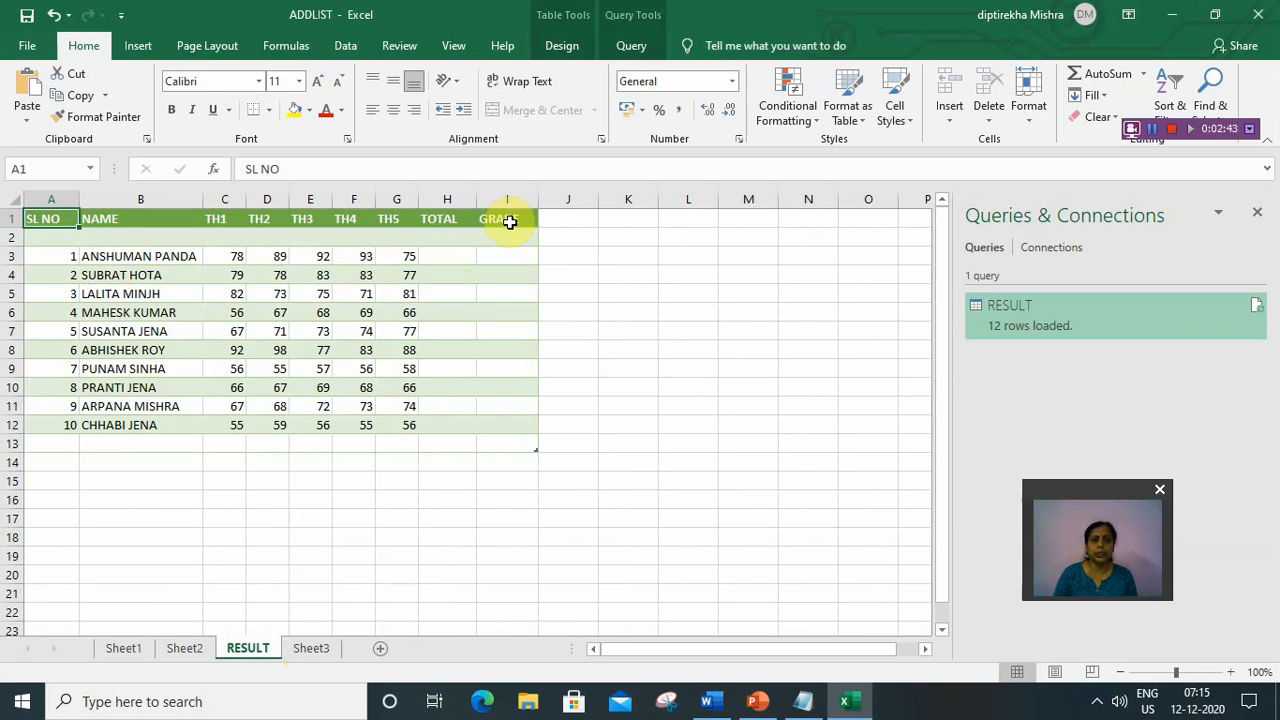
Insert a column before GRADE in the RESULT table and name its header PER
click(509, 222)
click(508, 199)
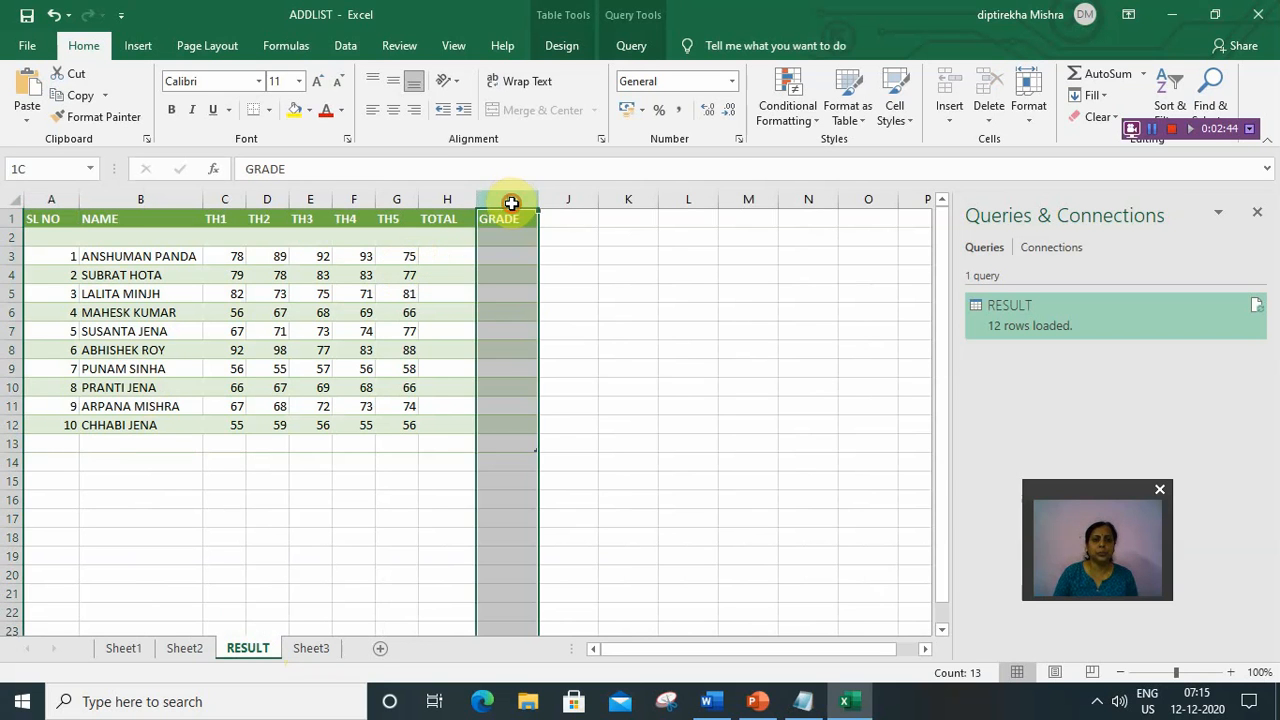
right_click(512, 206)
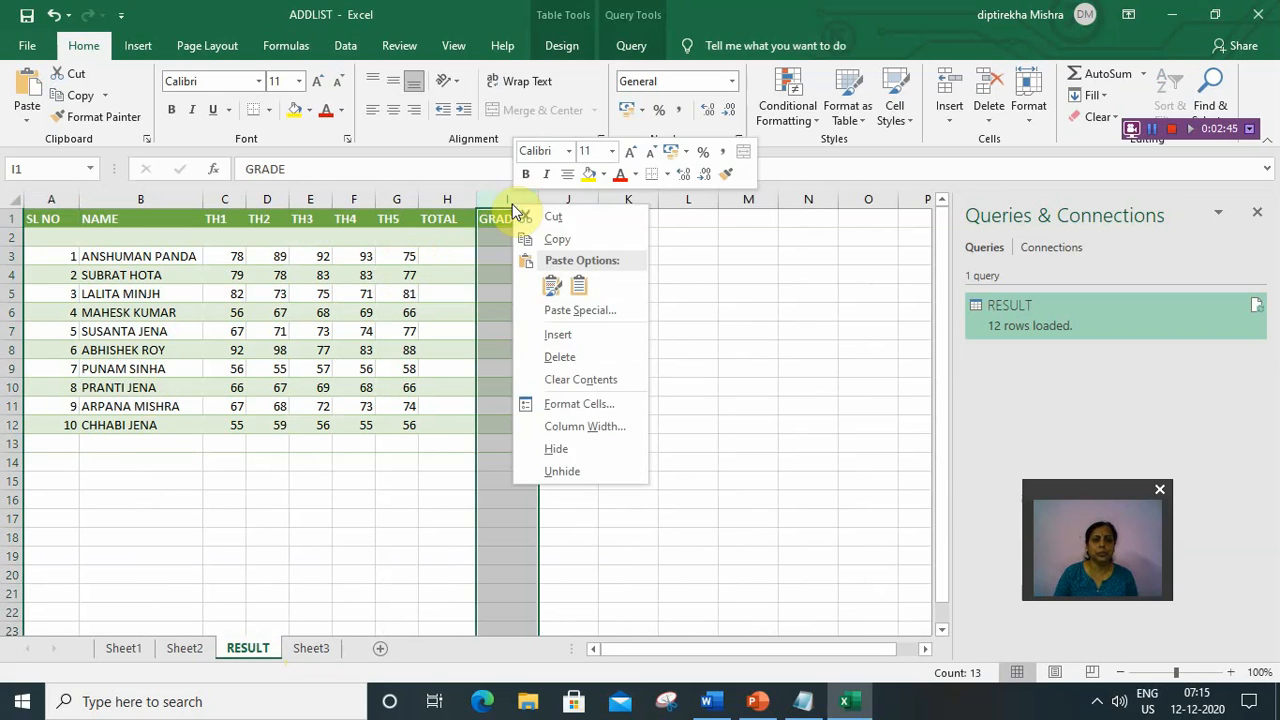
click(556, 334)
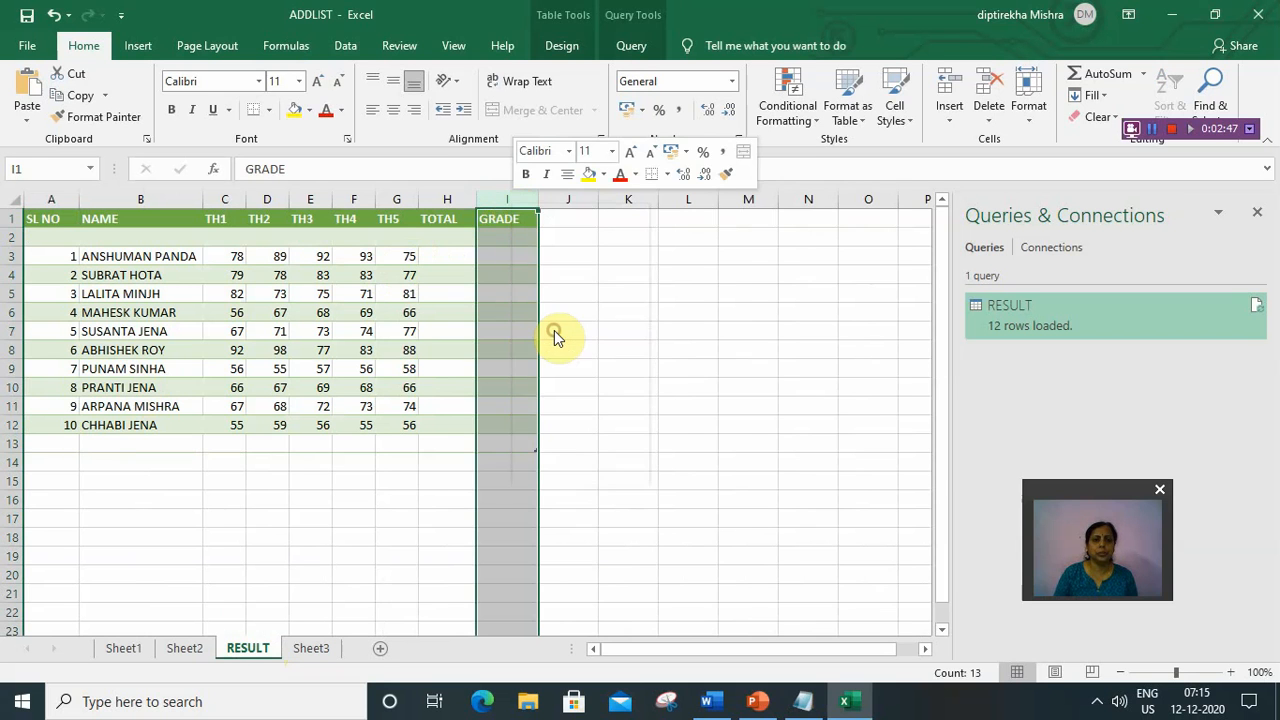
click(505, 310)
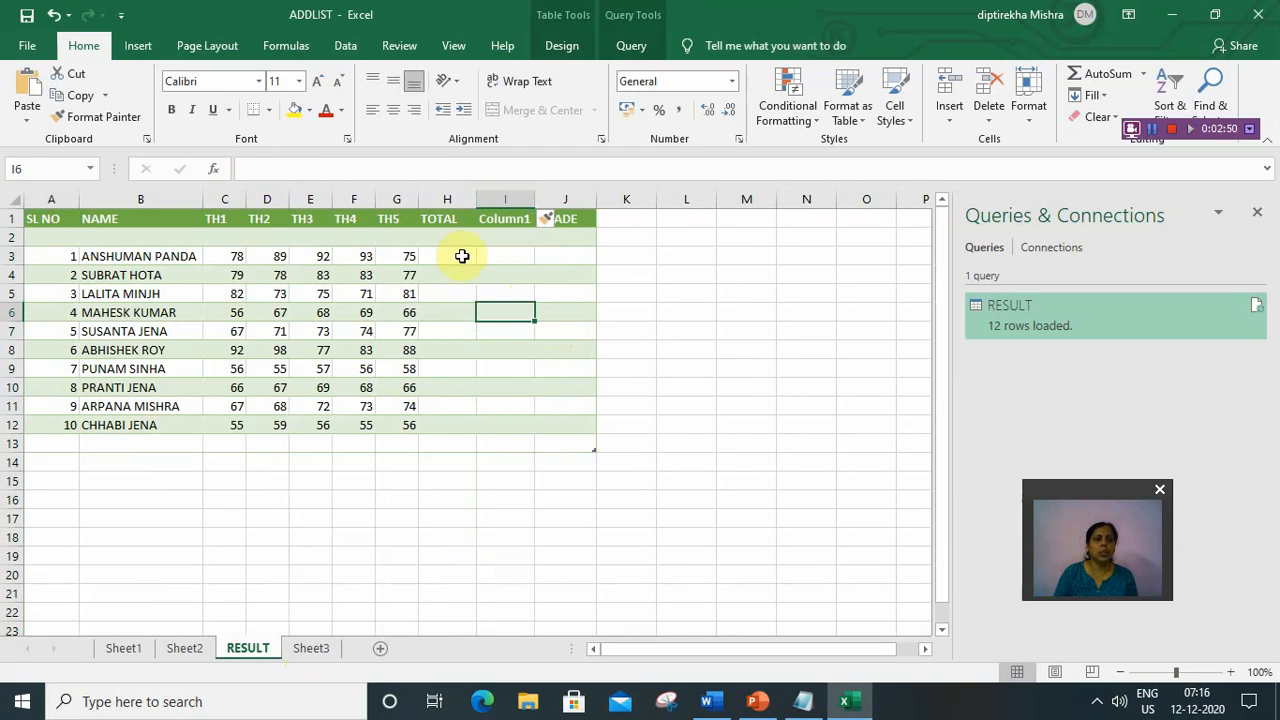
click(502, 218)
click(310, 175)
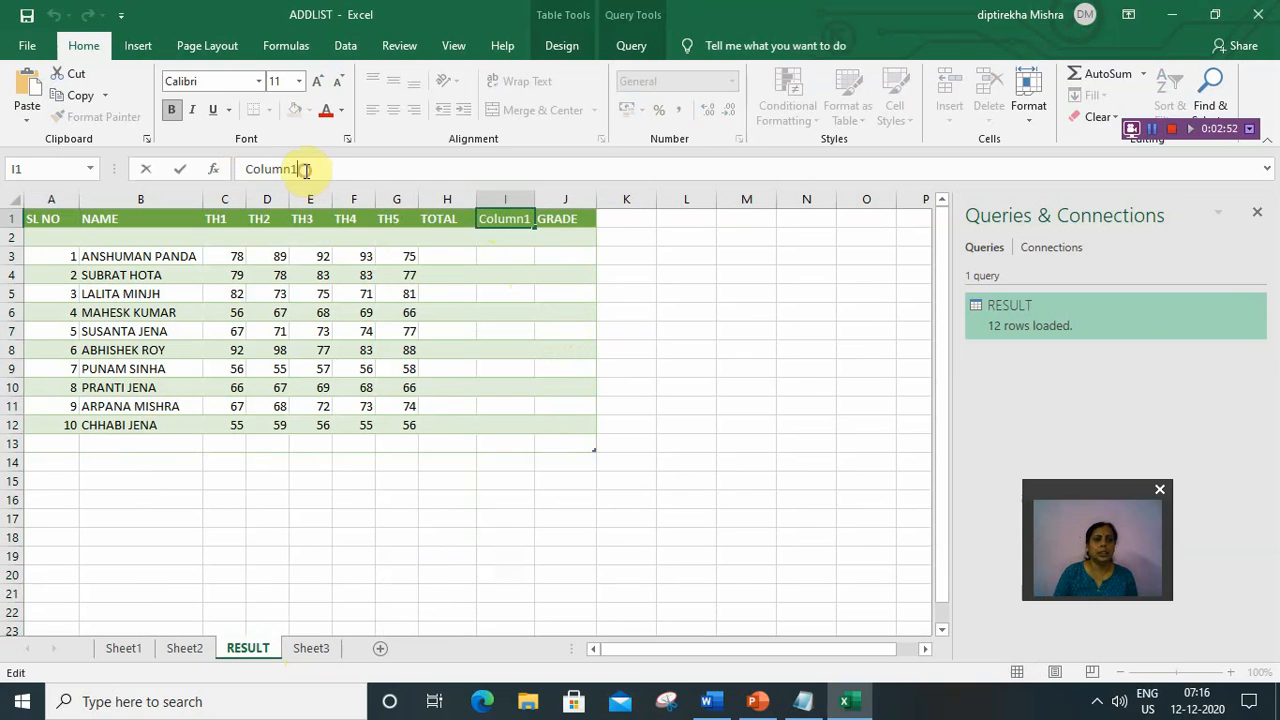
key(BackSpace)
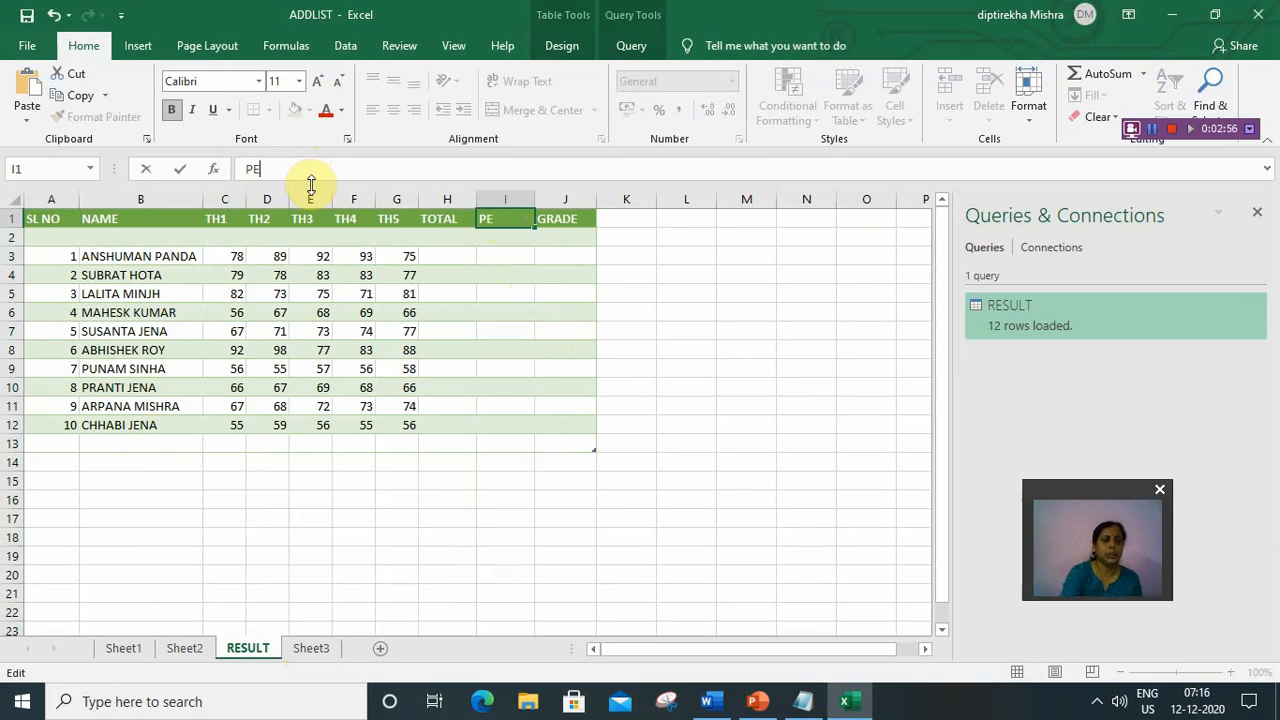
text(PER)
Calculate the TOTAL in H3 with a SUM of TH1 through TH5 and fill the formula down to H12
click(447, 259)
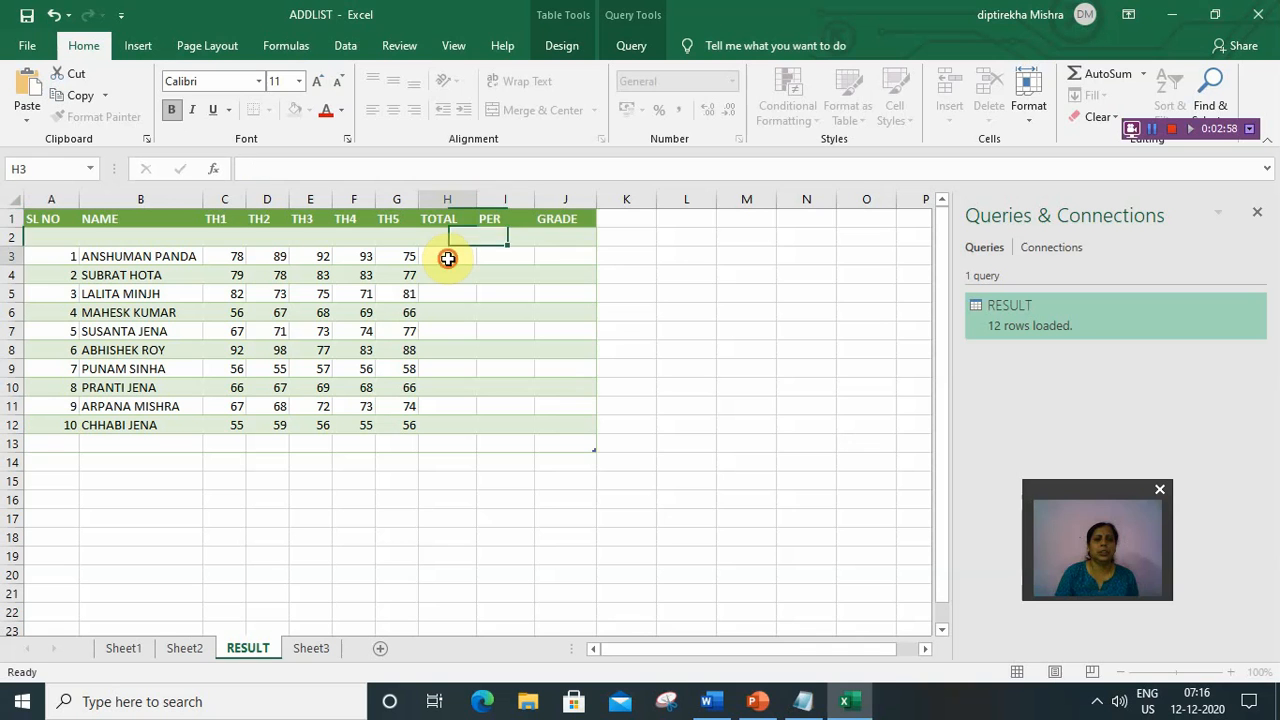
text(=)
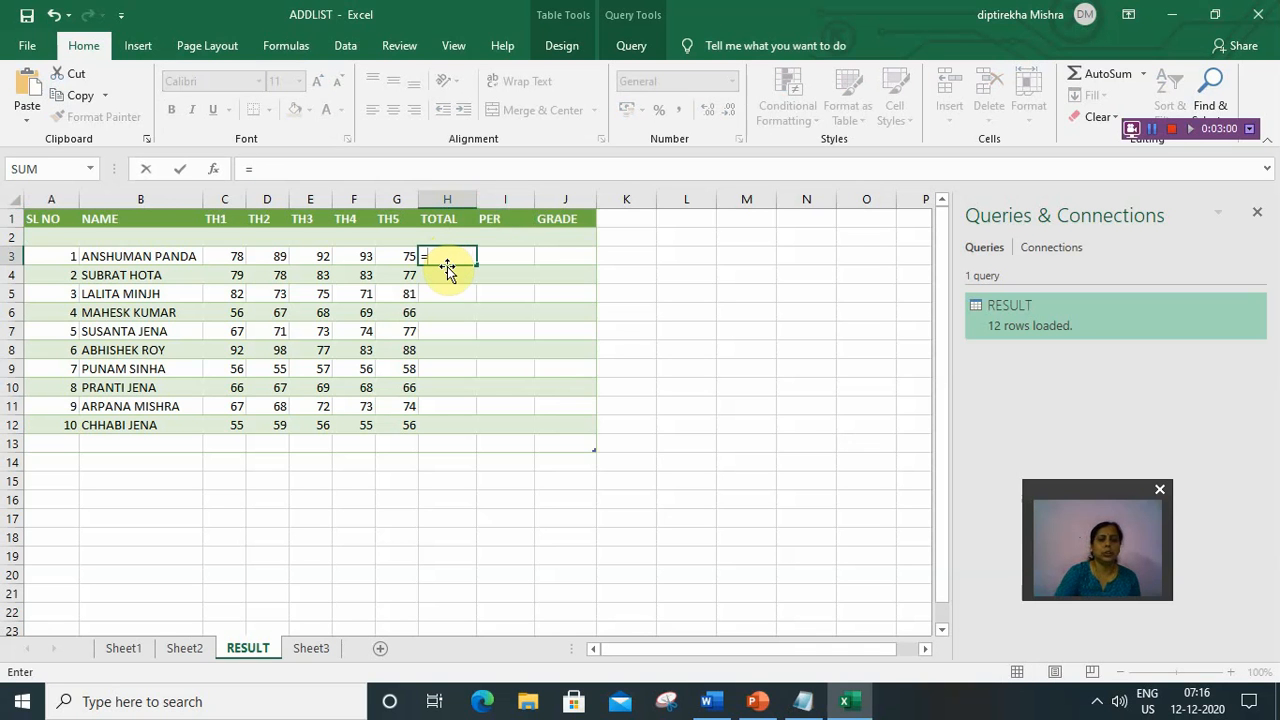
text(SUM)
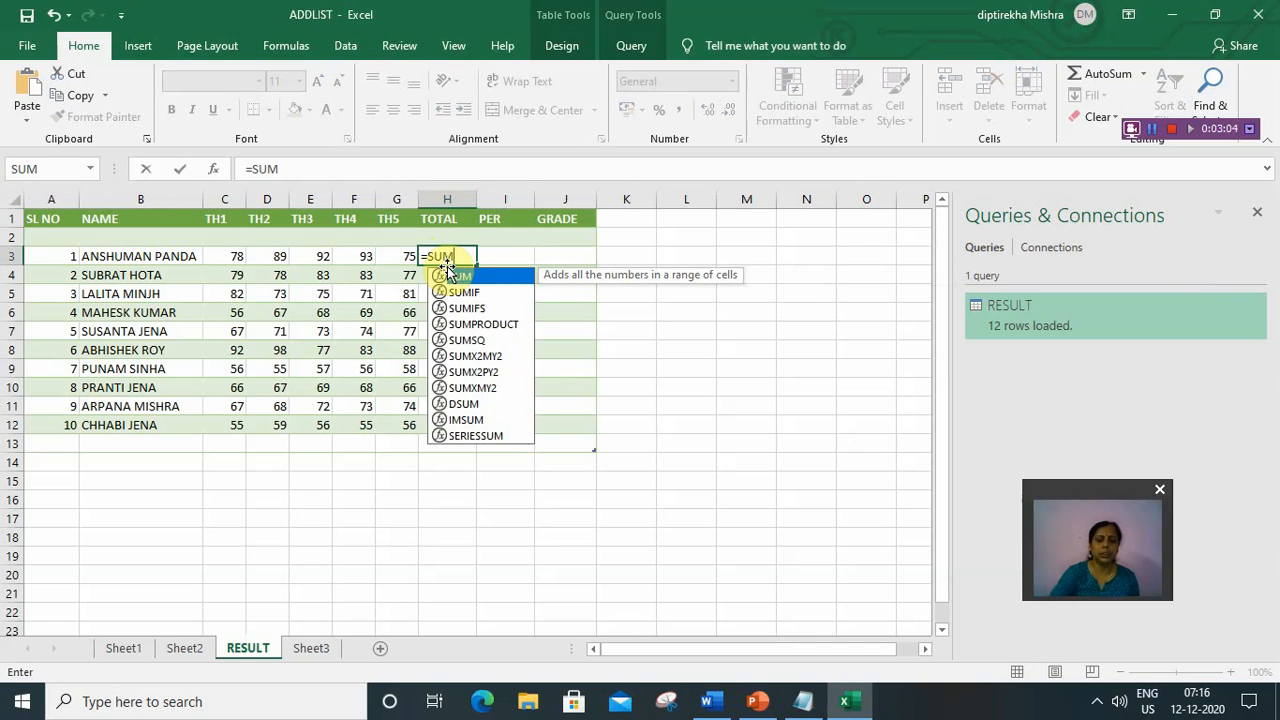
text(()
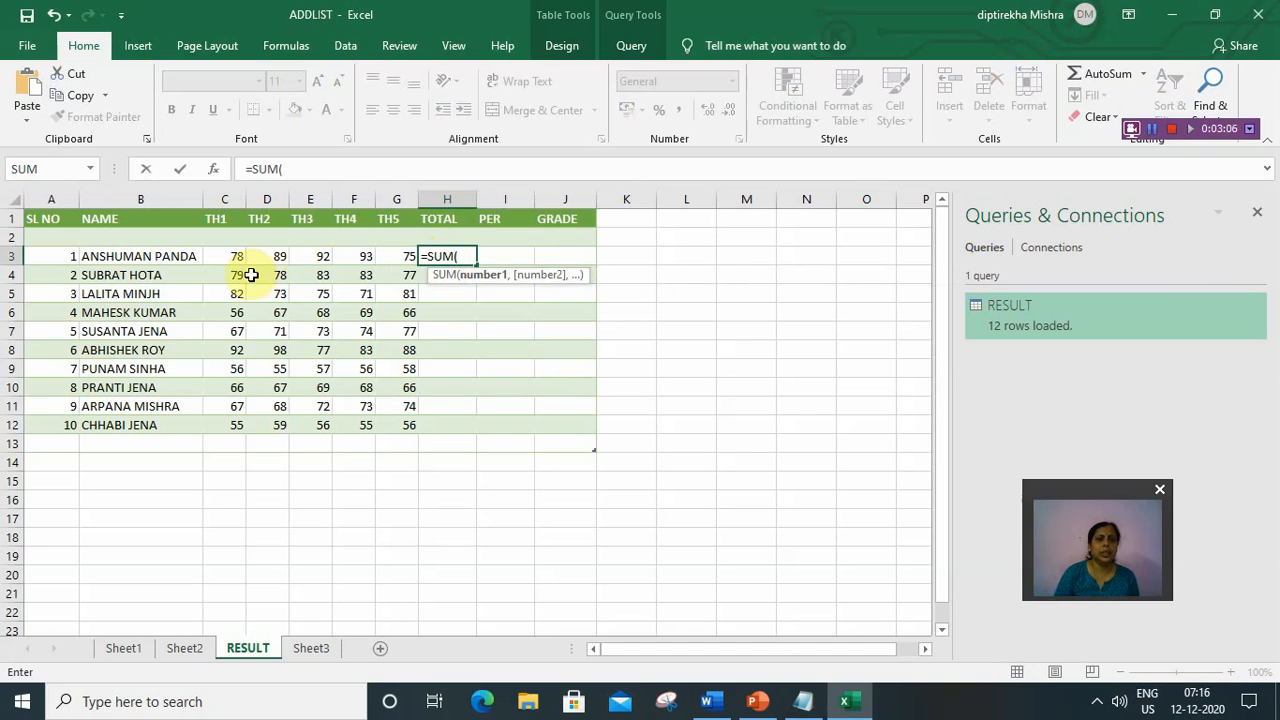
drag(234, 256, 391, 262)
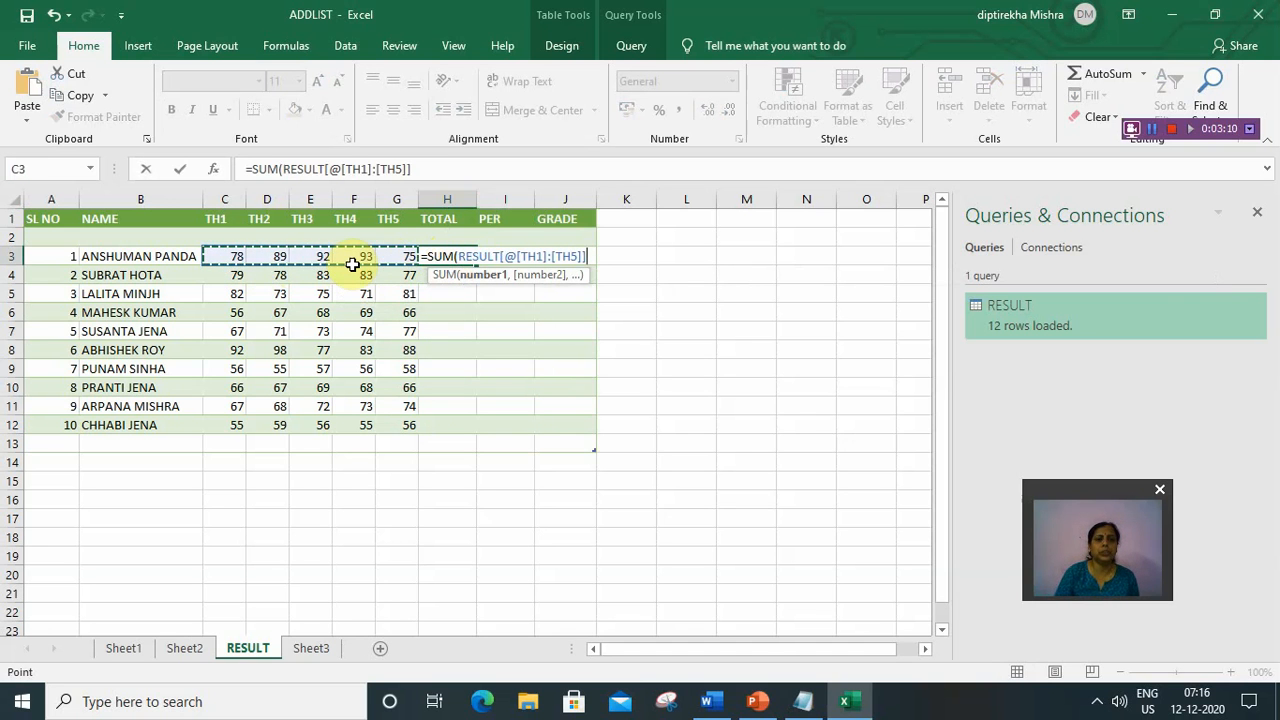
text())
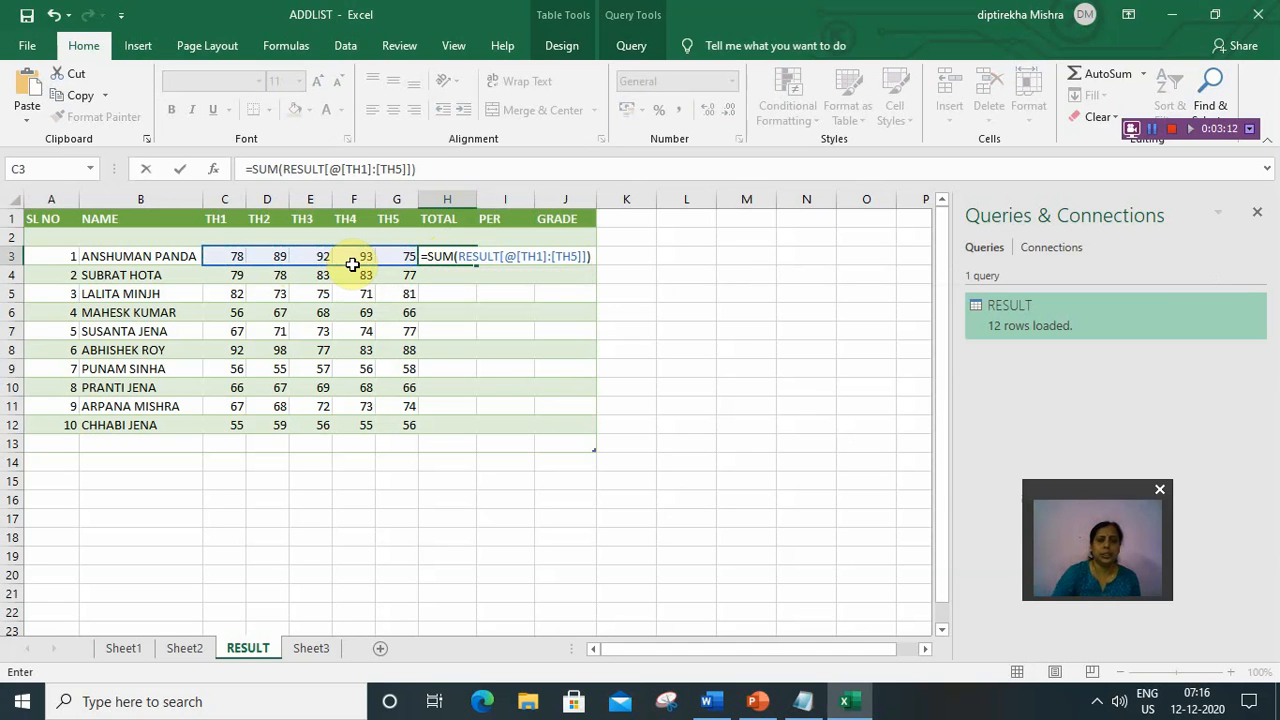
key(Return)
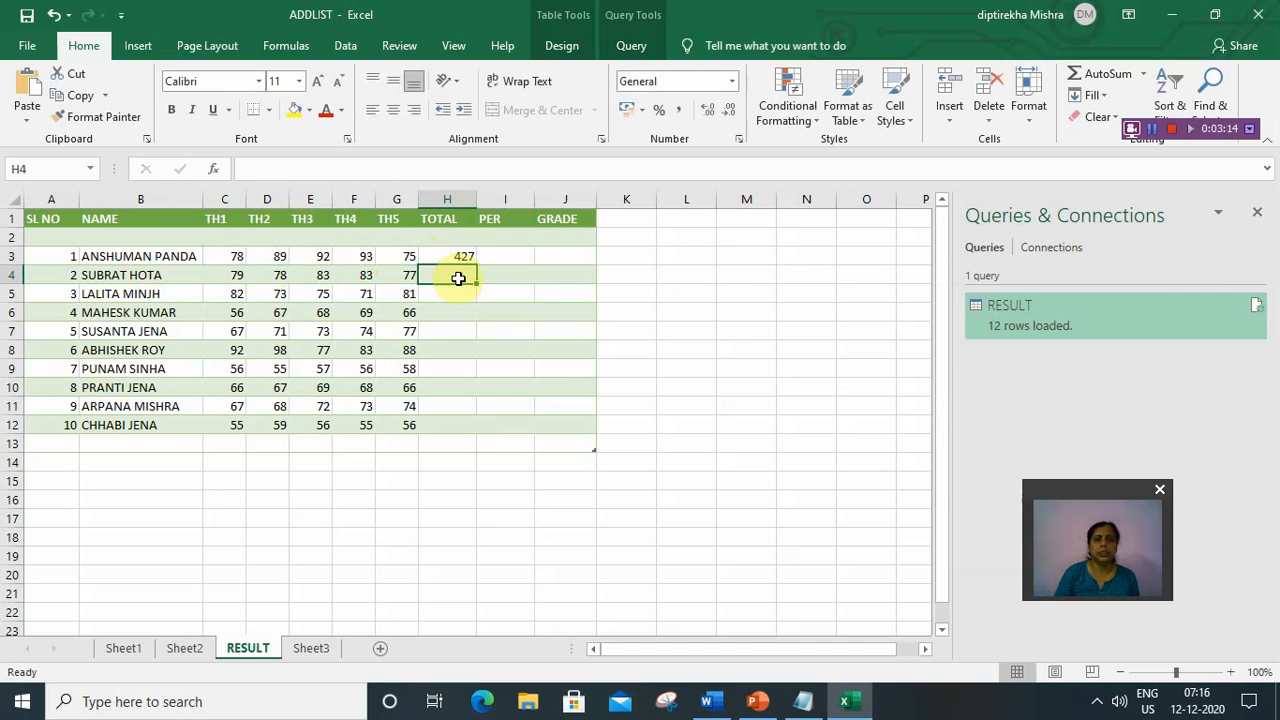
click(463, 257)
drag(477, 265, 484, 443)
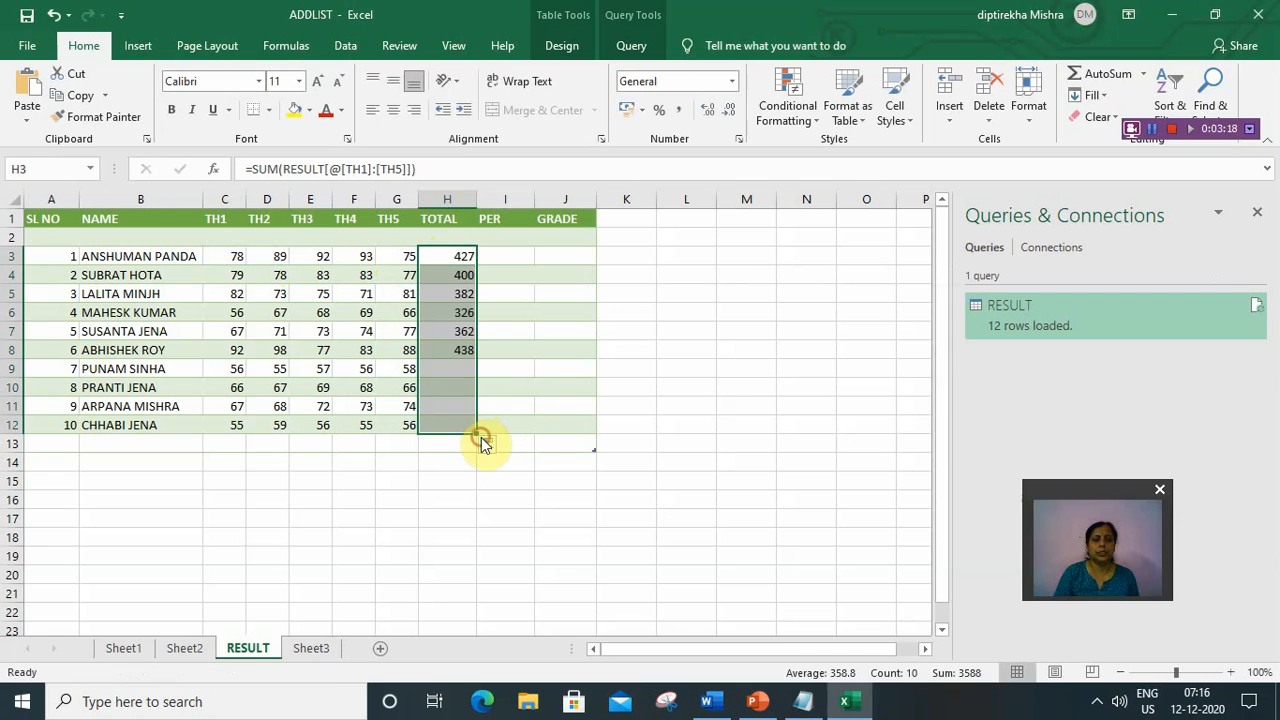
click(503, 257)
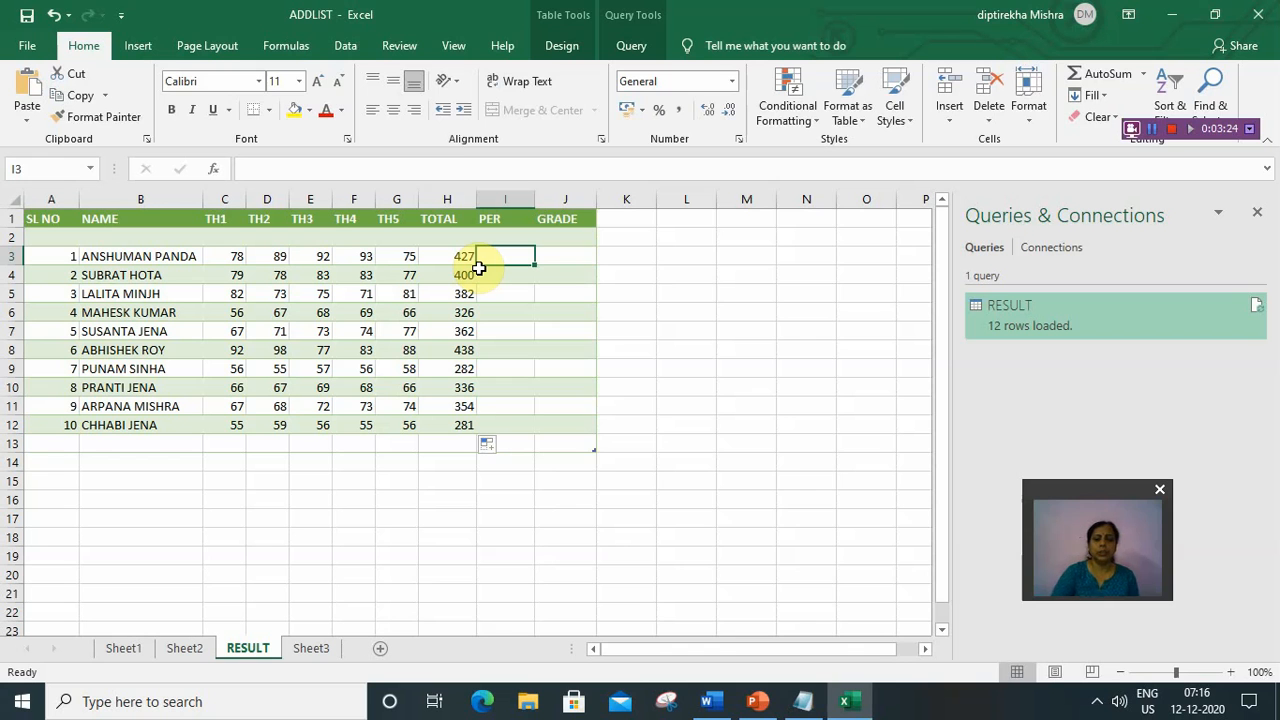
text(=)
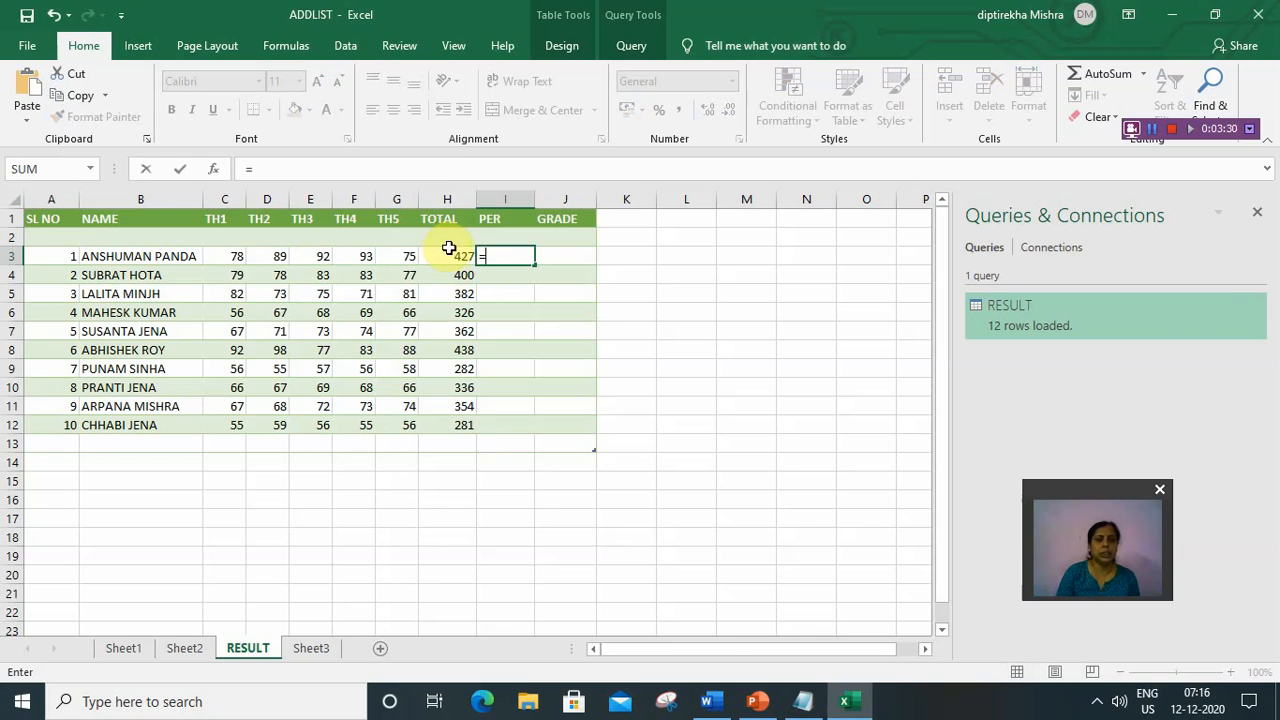
click(453, 259)
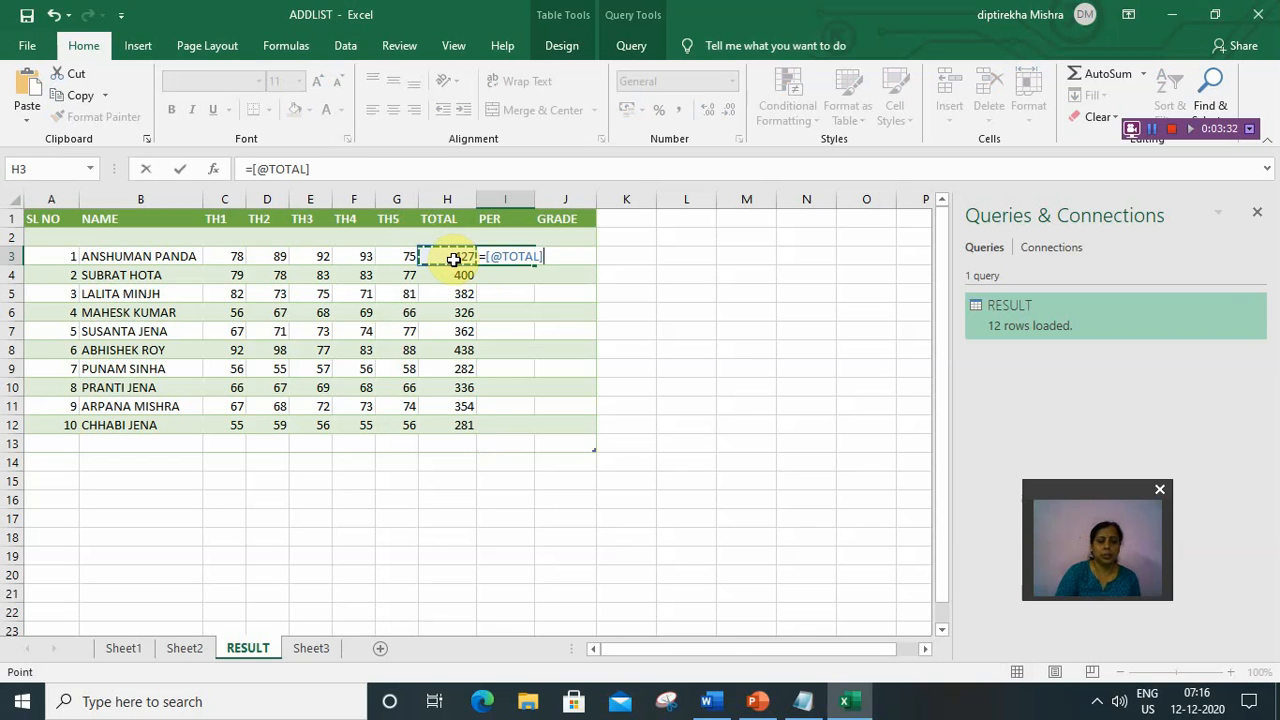
text(/5)
key(Return)
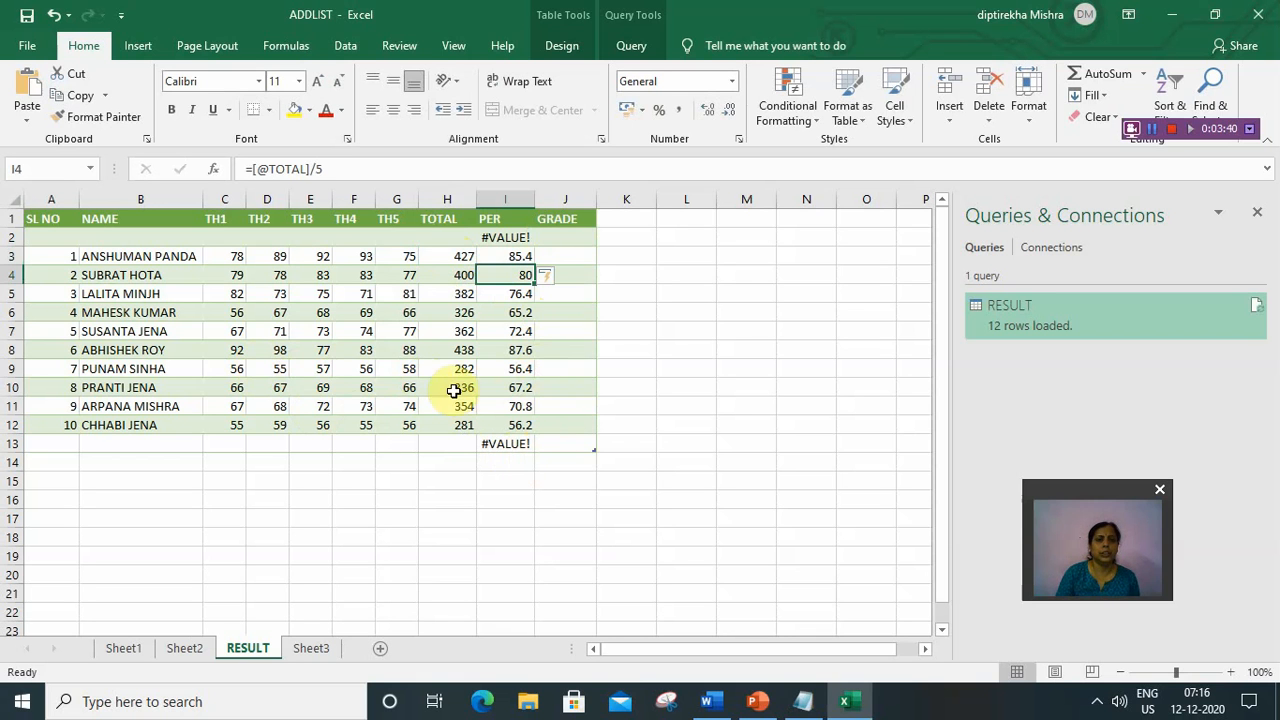
Clear the PER formulas from the blank table rows in cells I13 and I2
click(503, 448)
key(Delete)
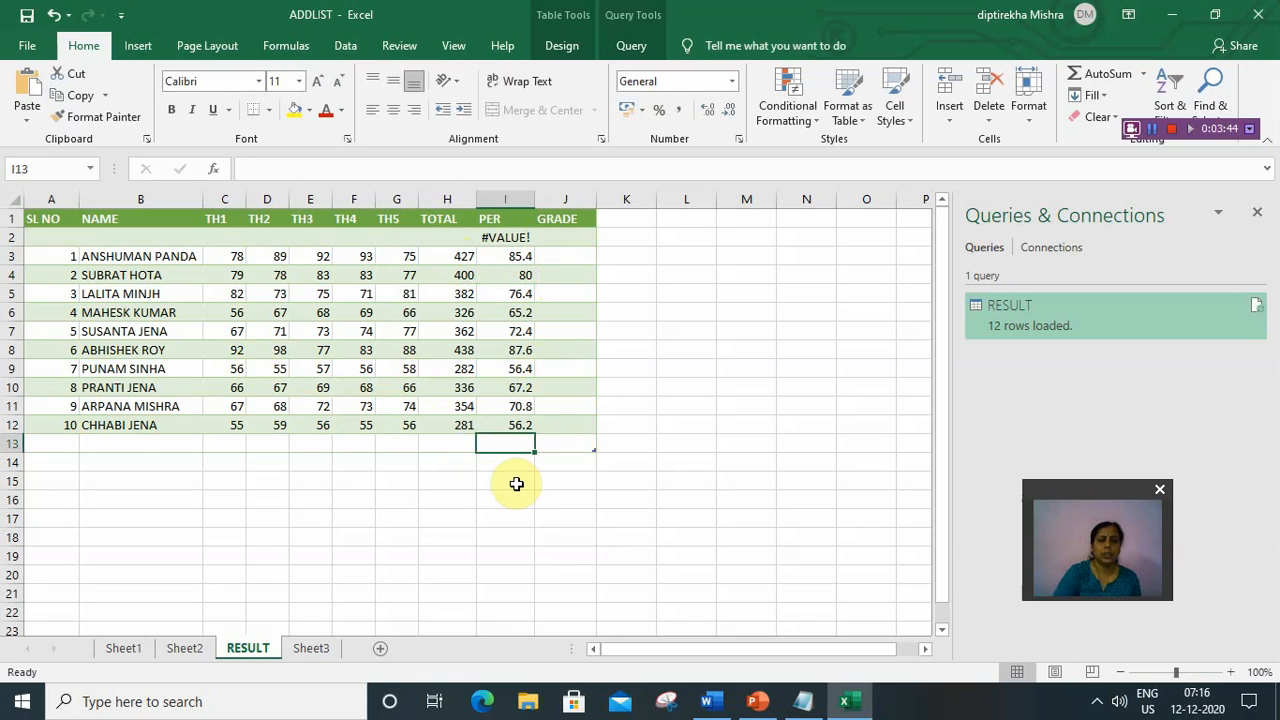
click(498, 238)
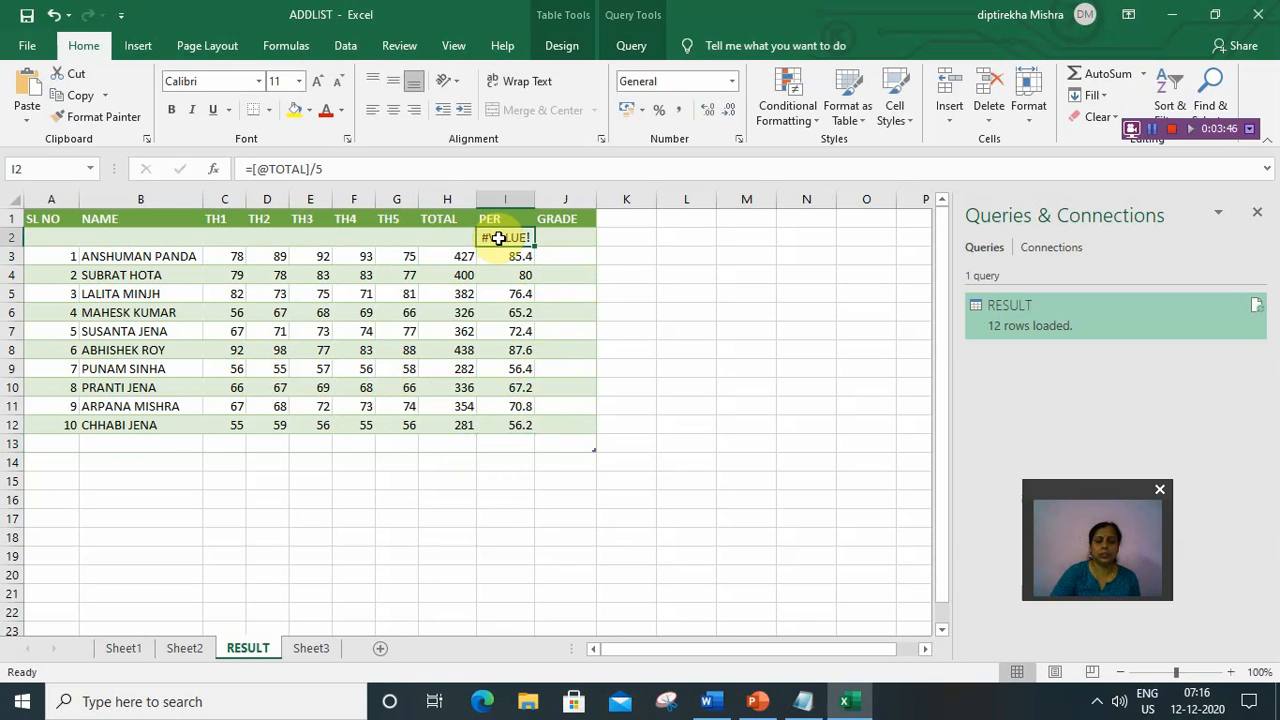
key(Delete)
Change the marks of student number 6 to 90 in TH3 and 98 in TH4
click(324, 353)
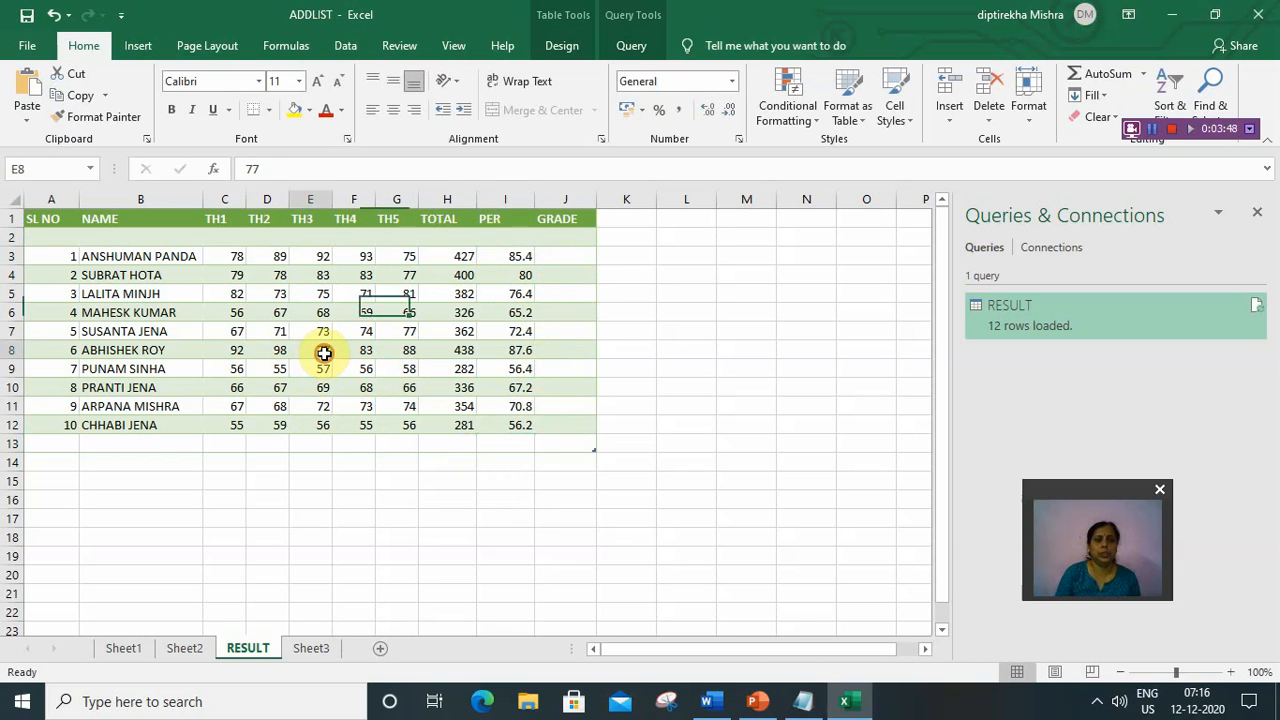
text(90)
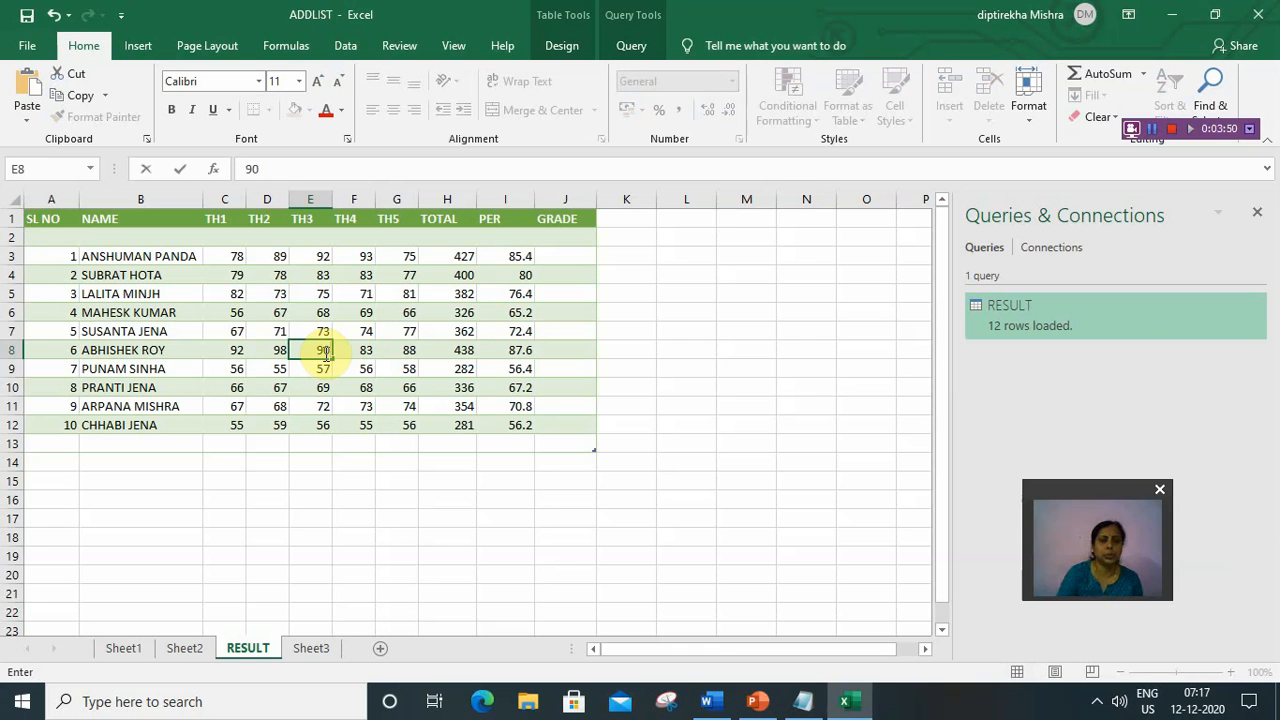
click(366, 353)
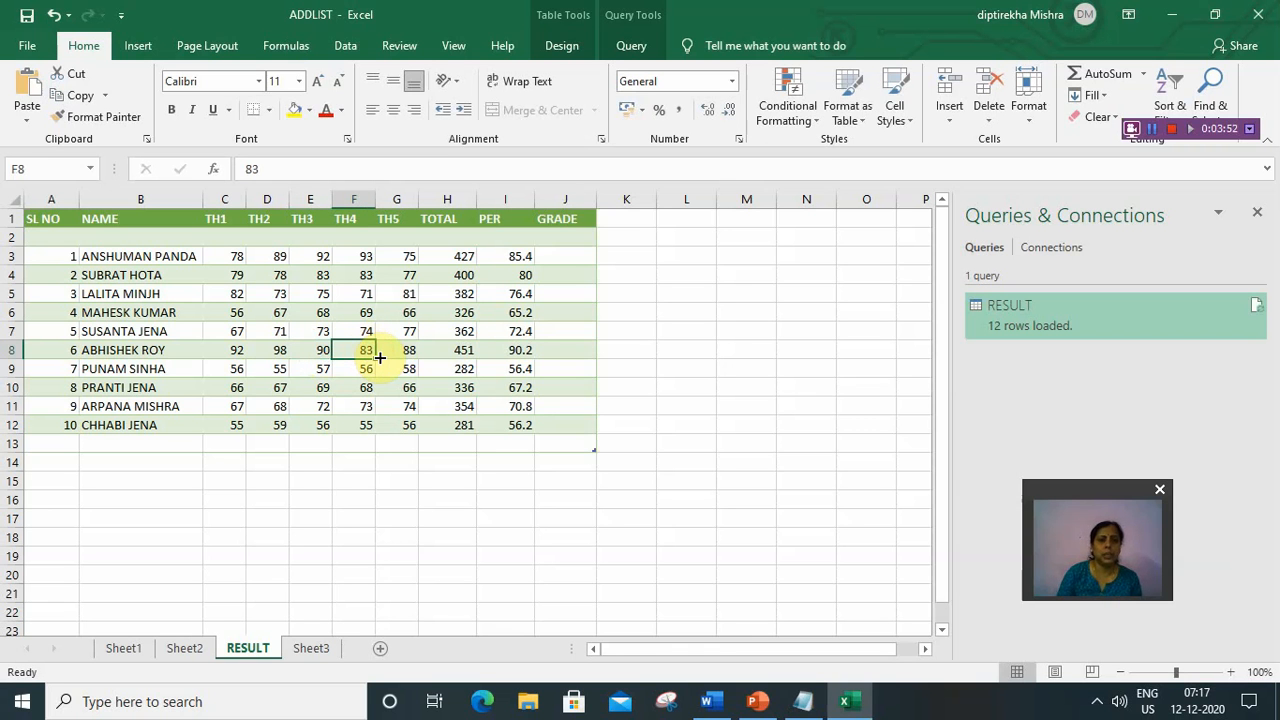
text(98)
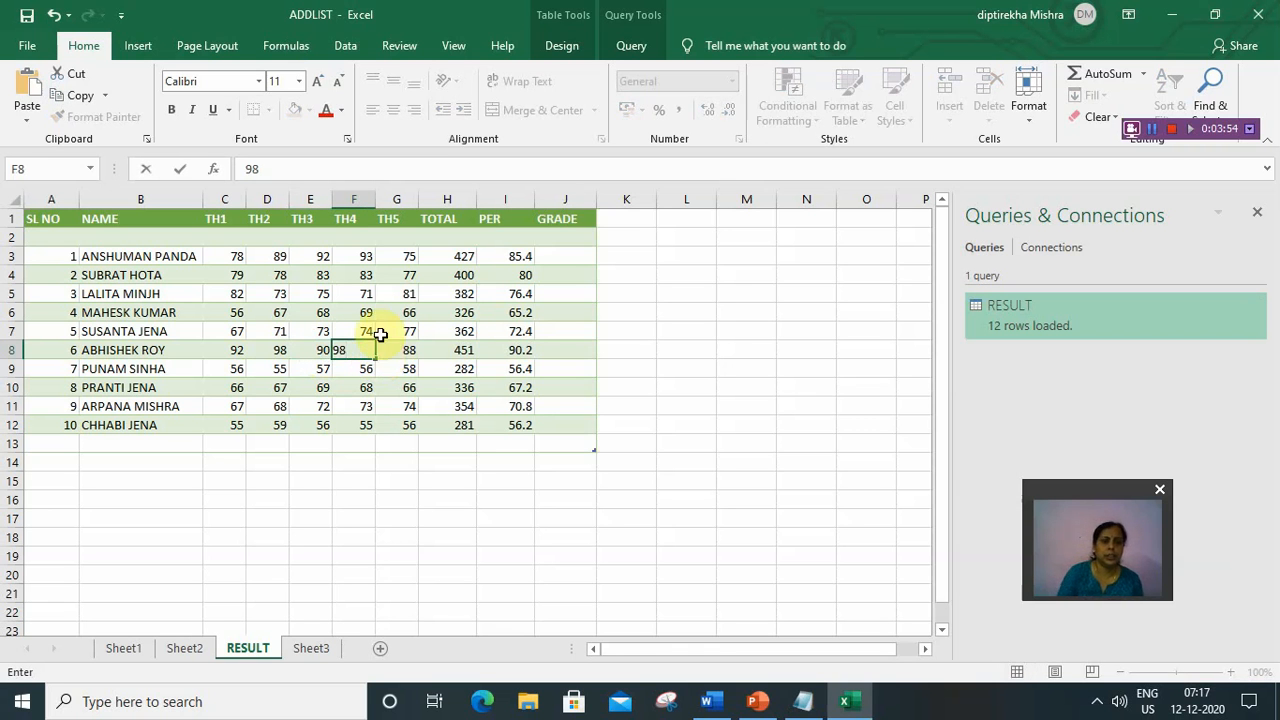
click(401, 352)
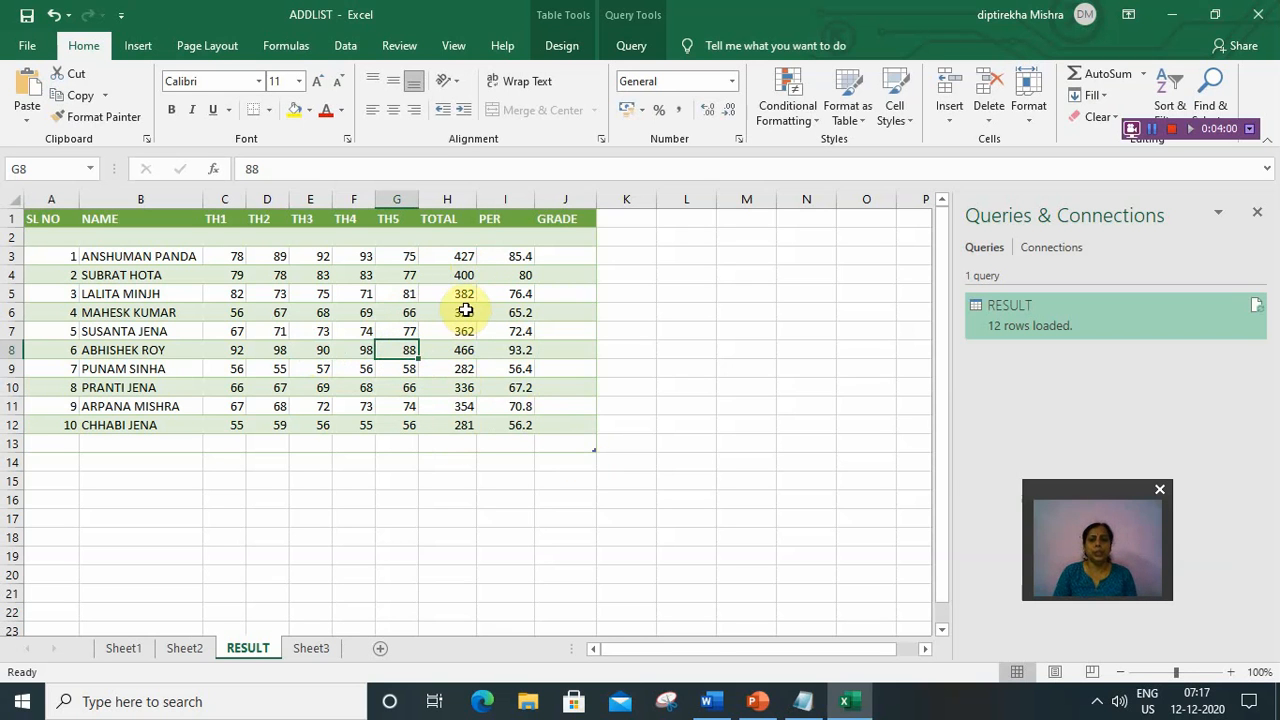
click(554, 257)
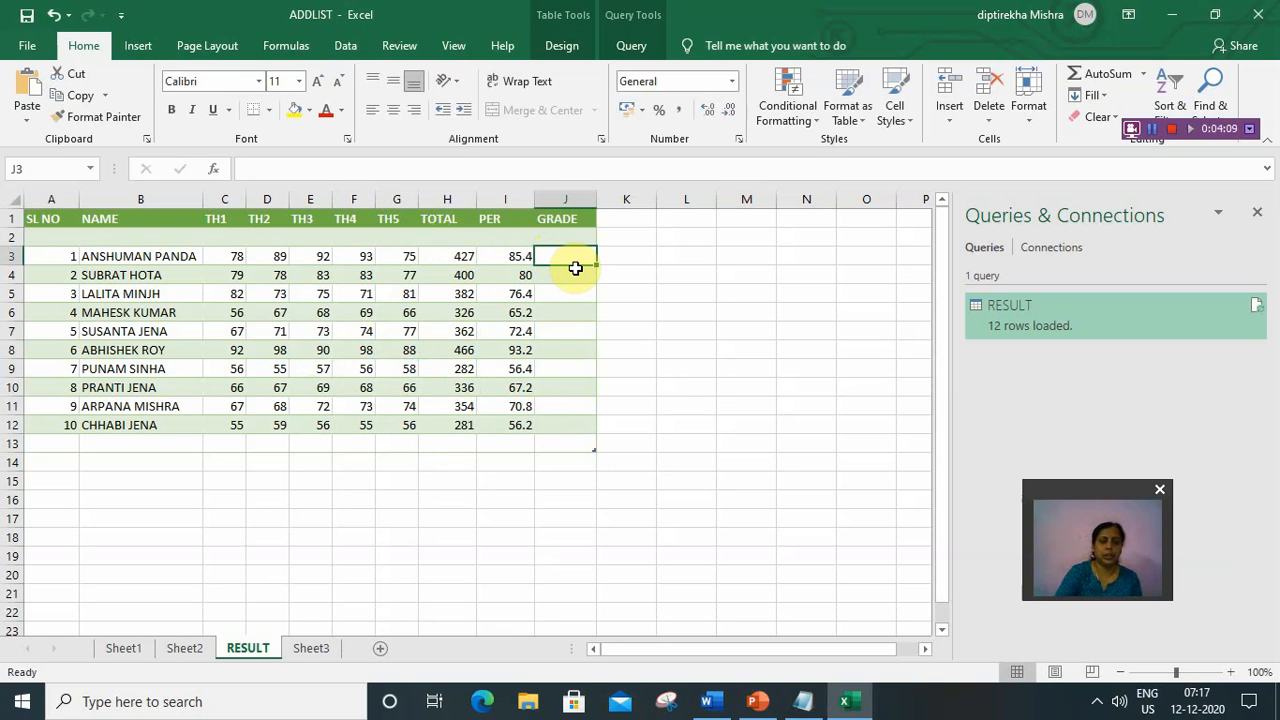
text(=I)
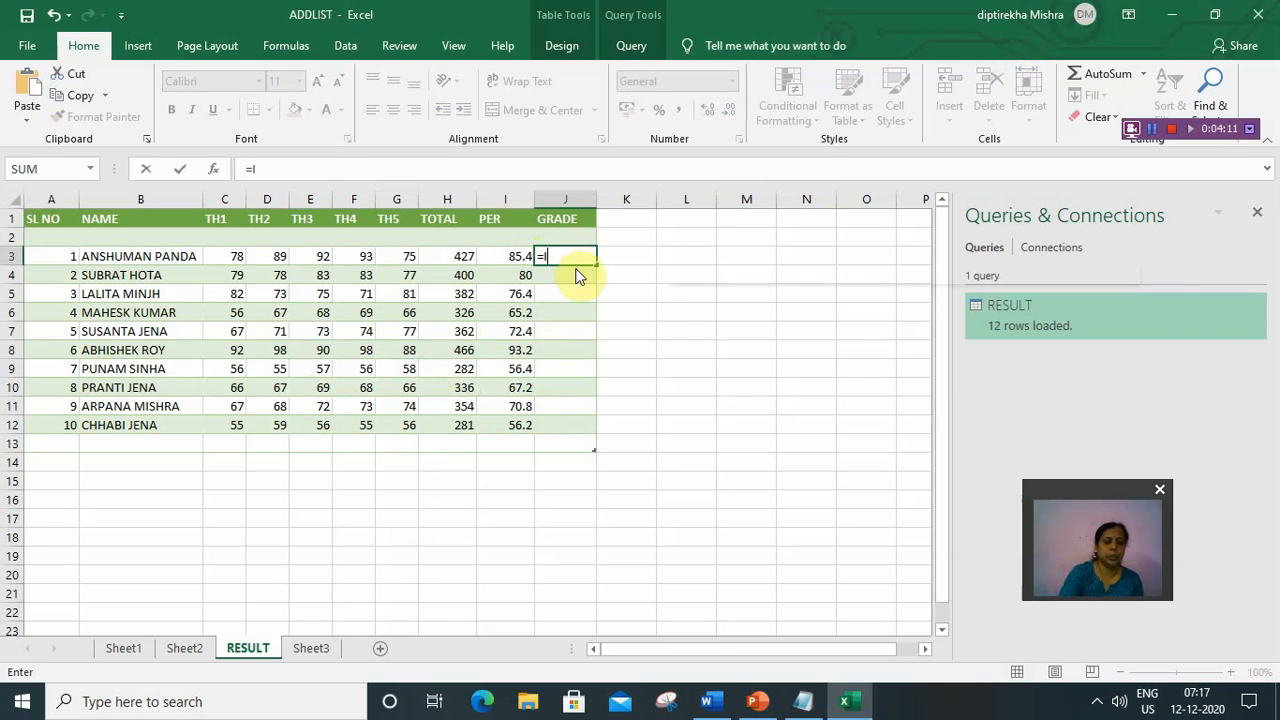
text(F)
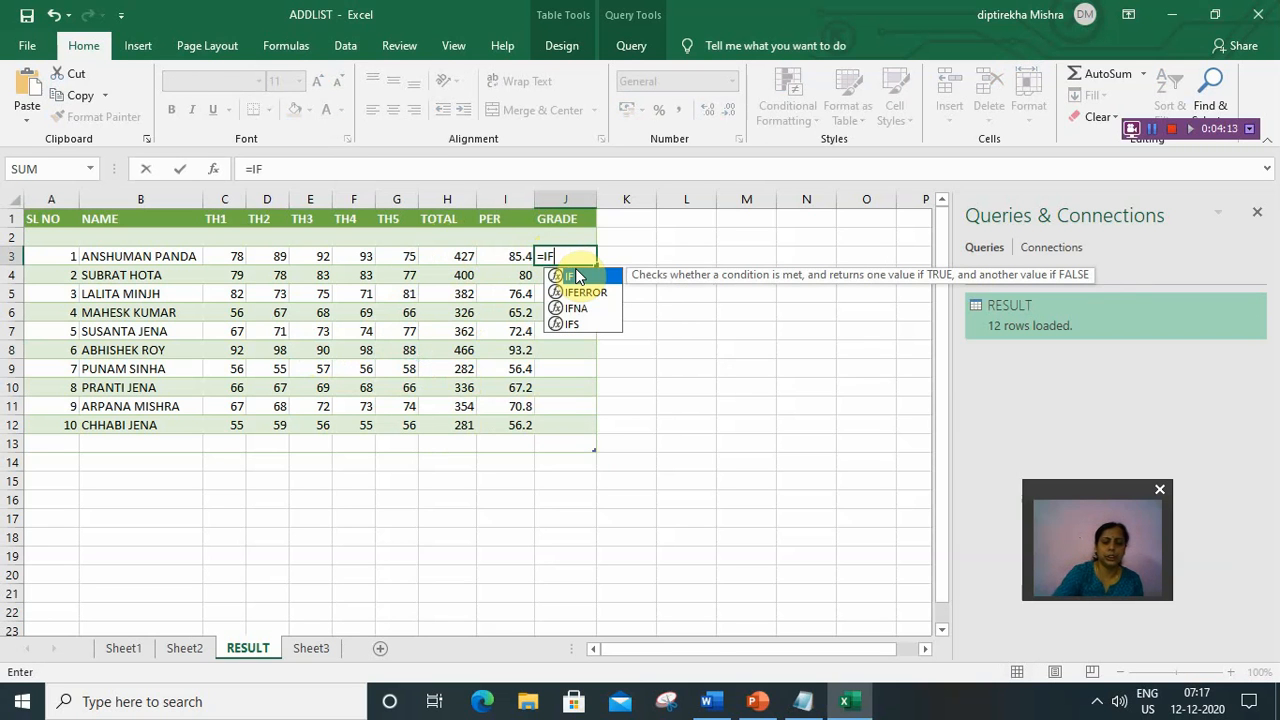
double_click(576, 276)
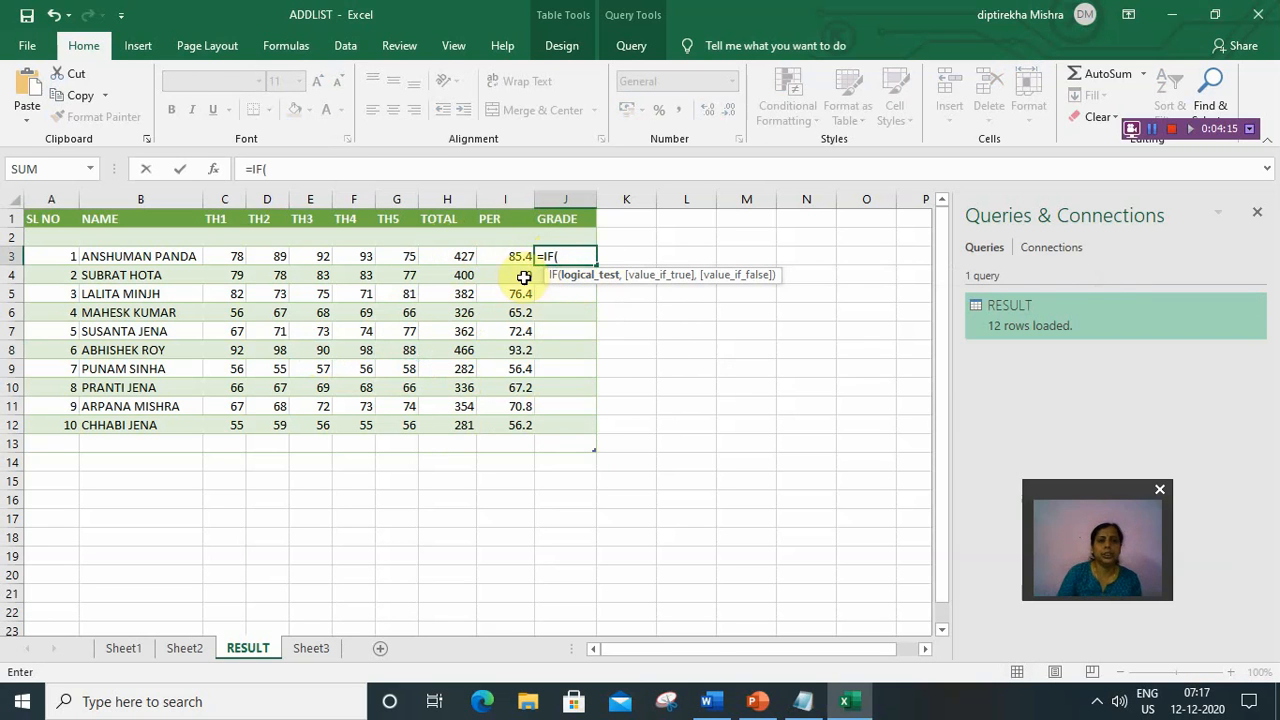
click(503, 256)
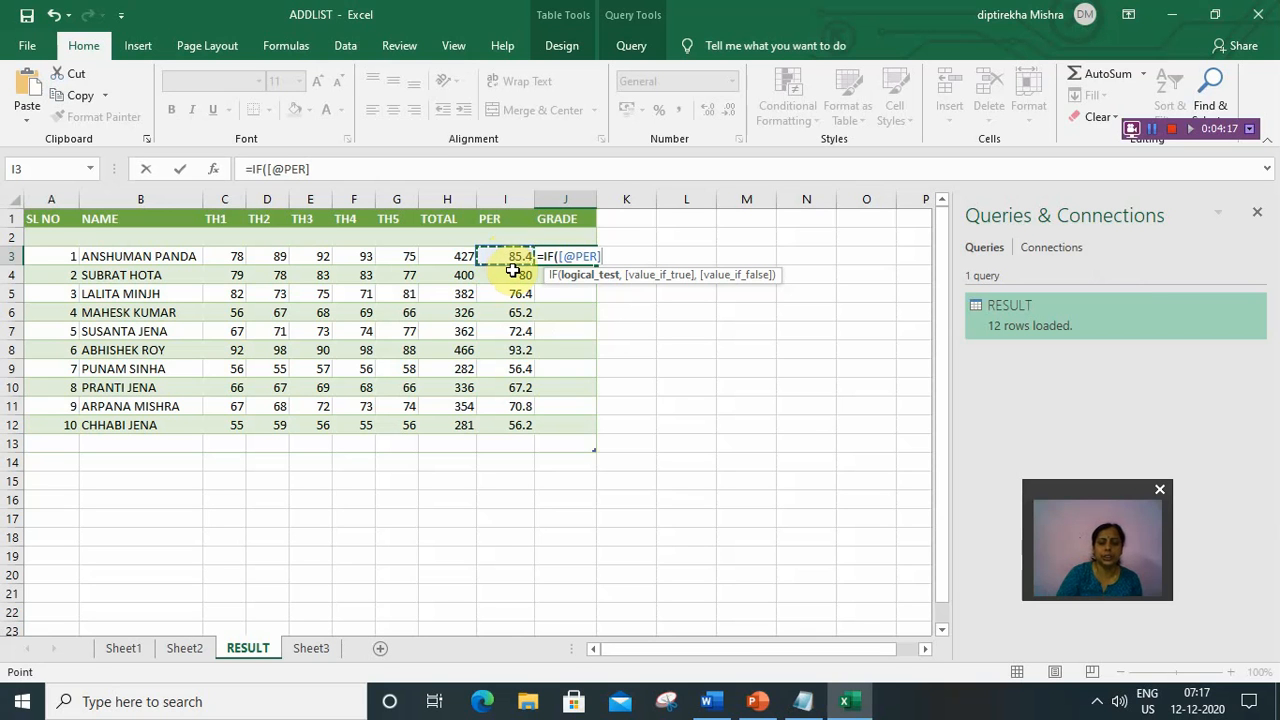
text(>=9)
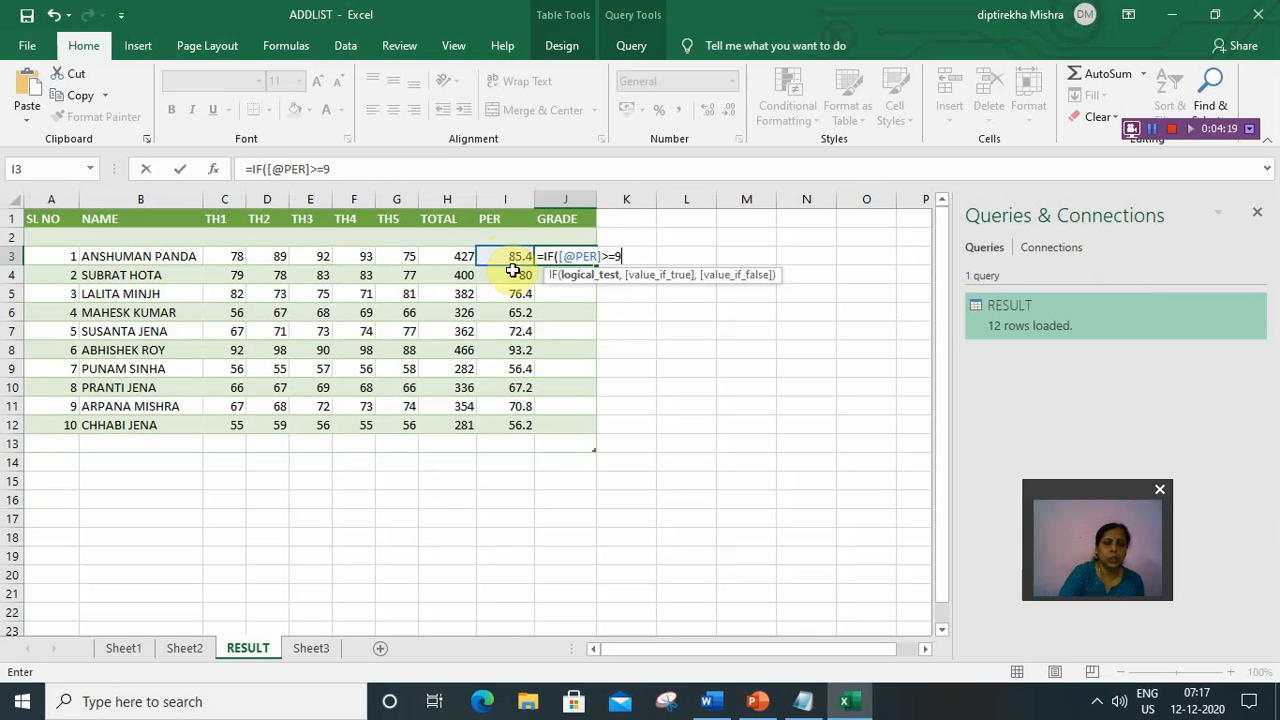
text(0,")
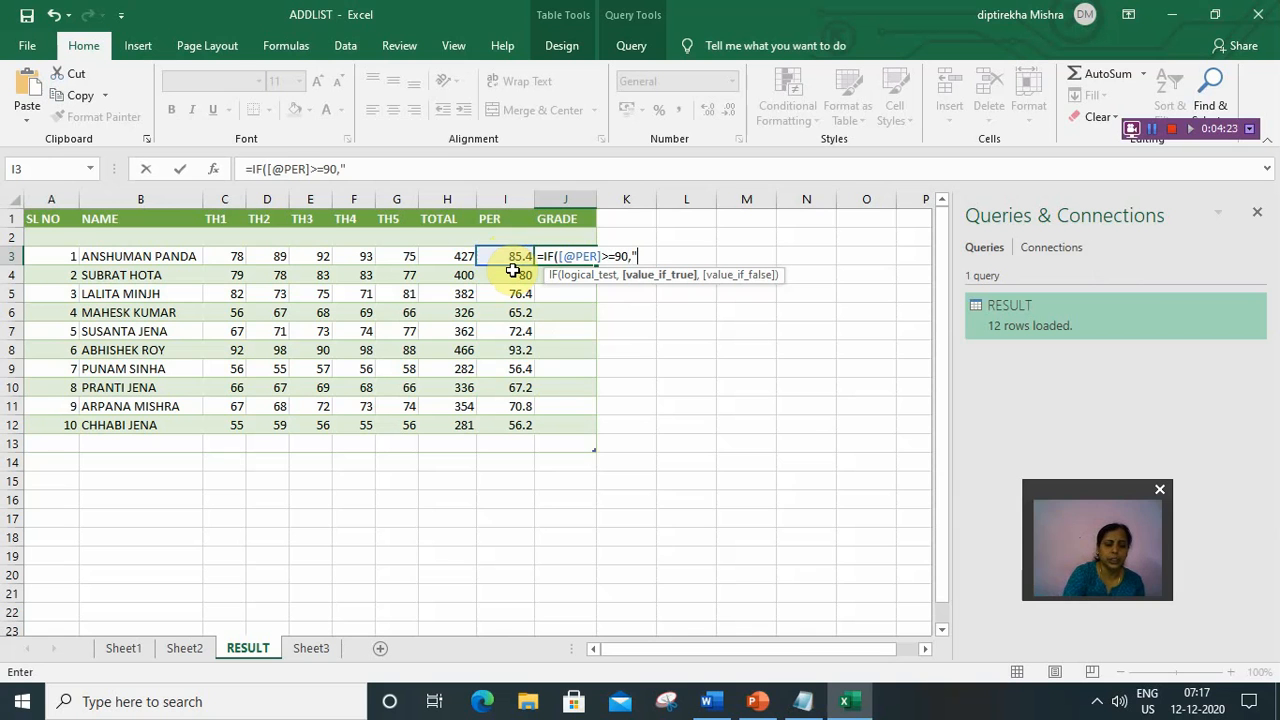
text(A)
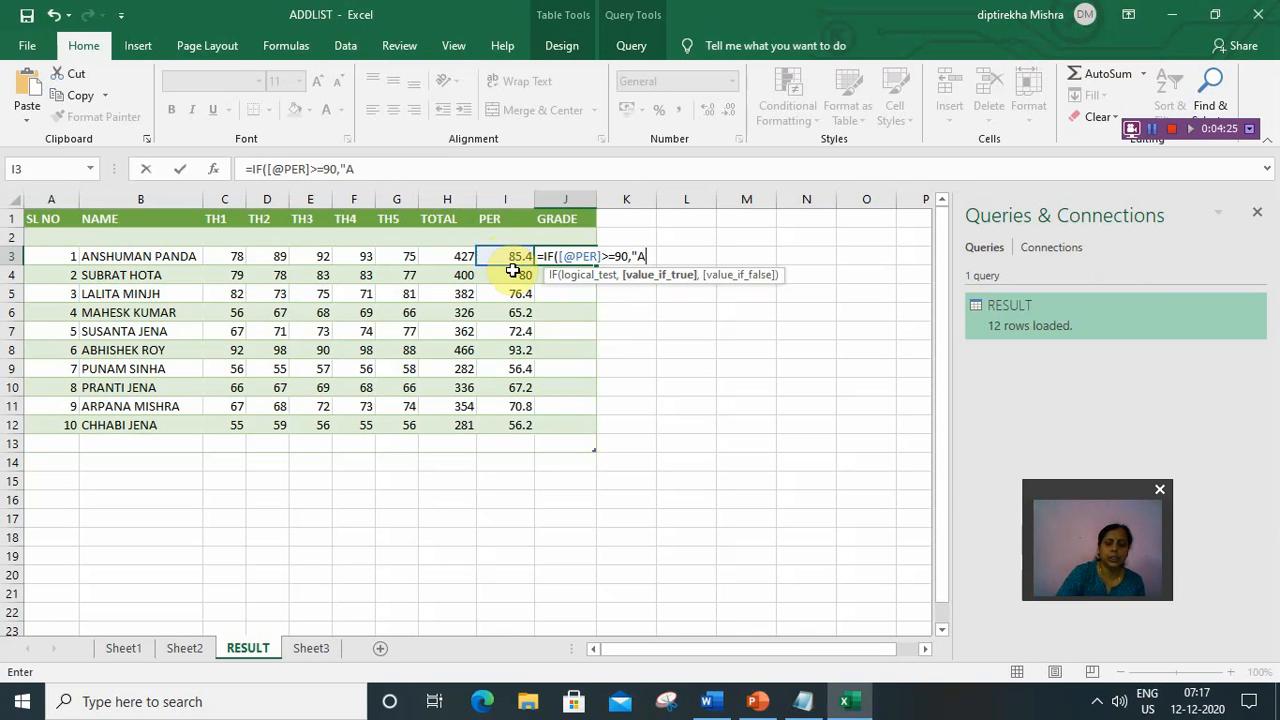
text(")
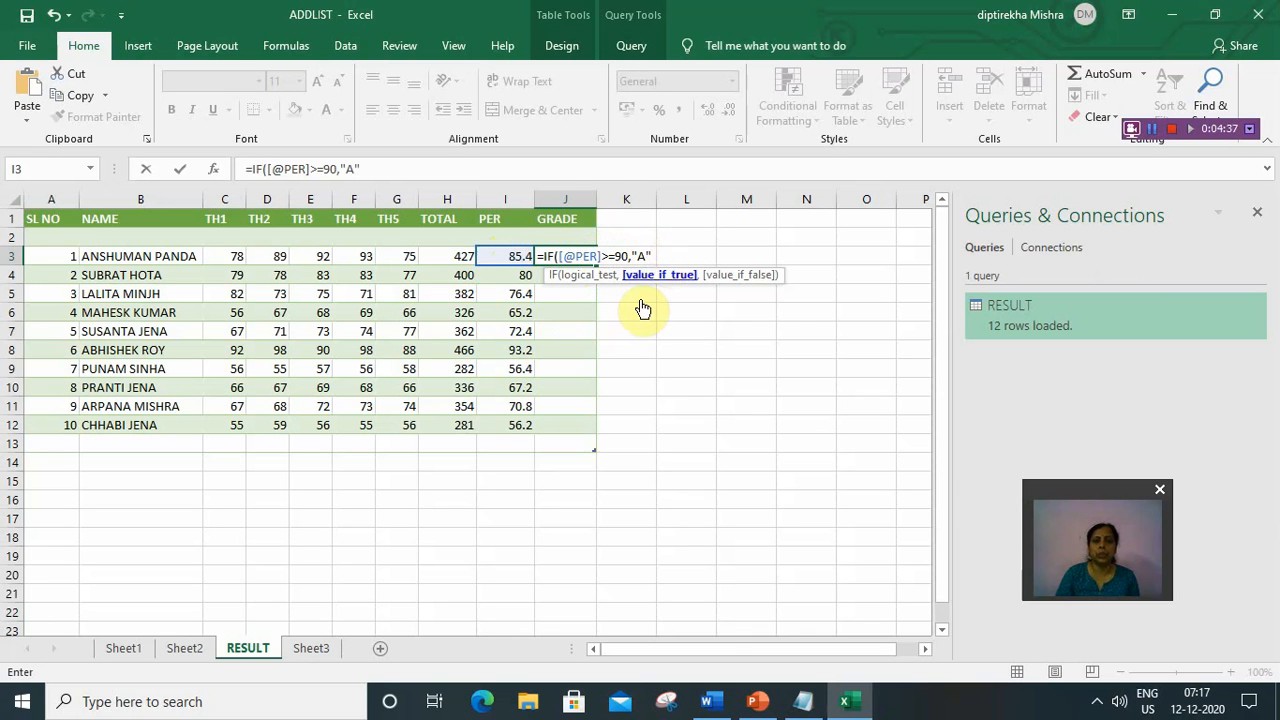
text(,)
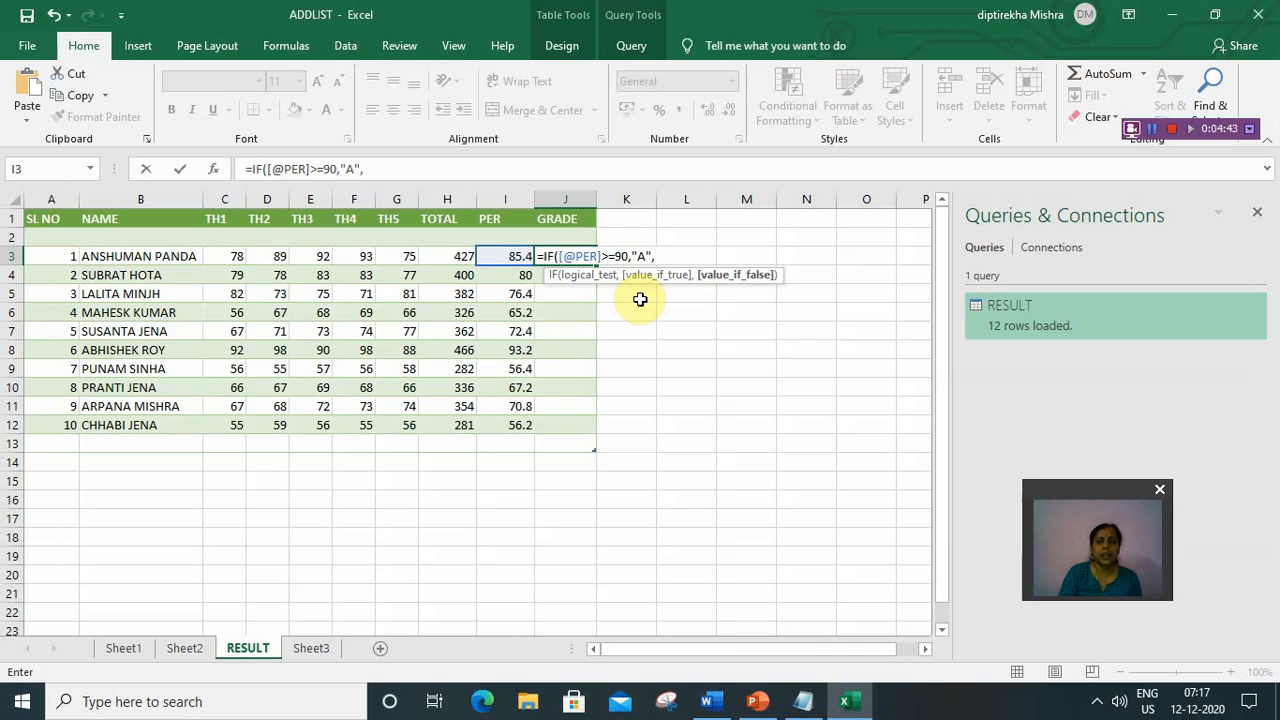
text(IF)
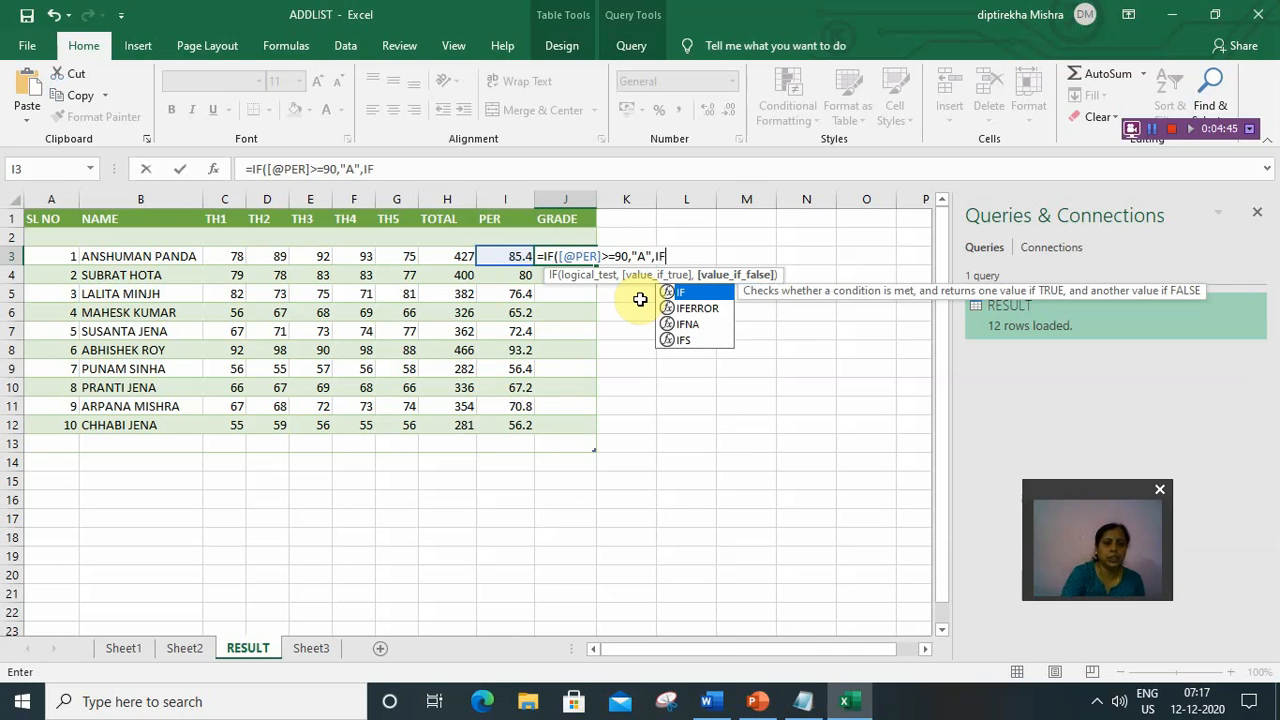
text(()
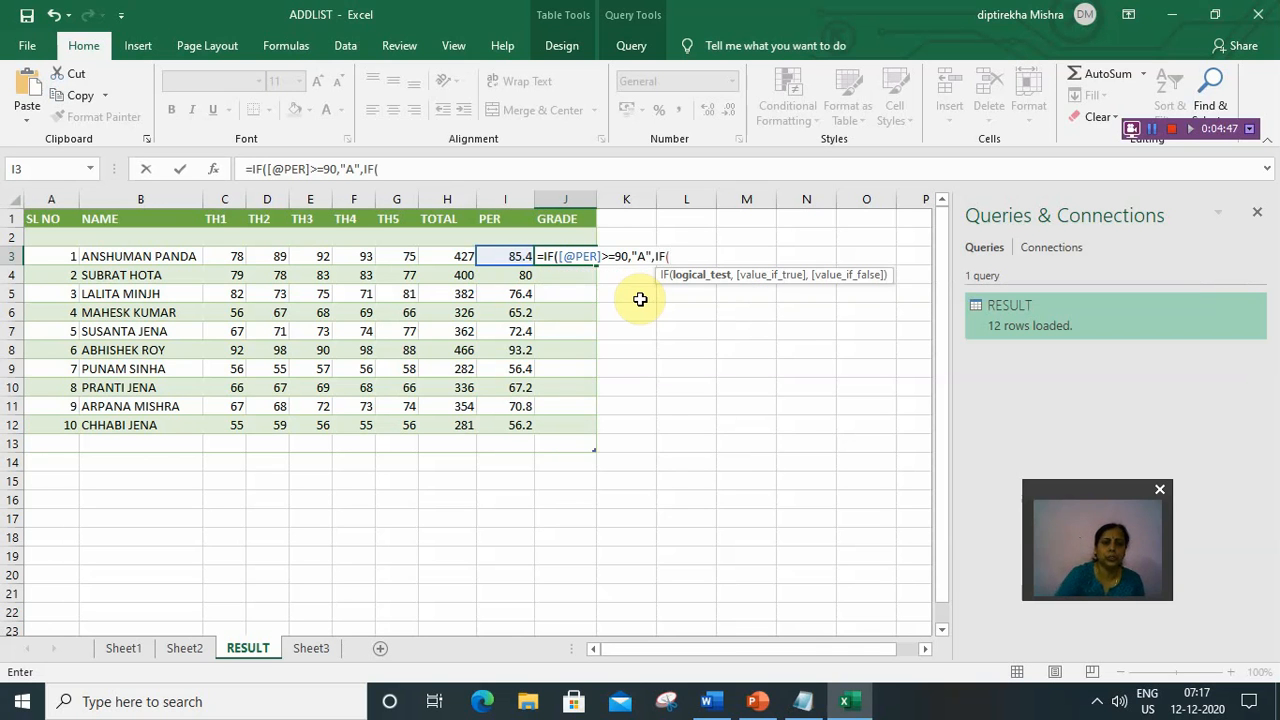
click(510, 258)
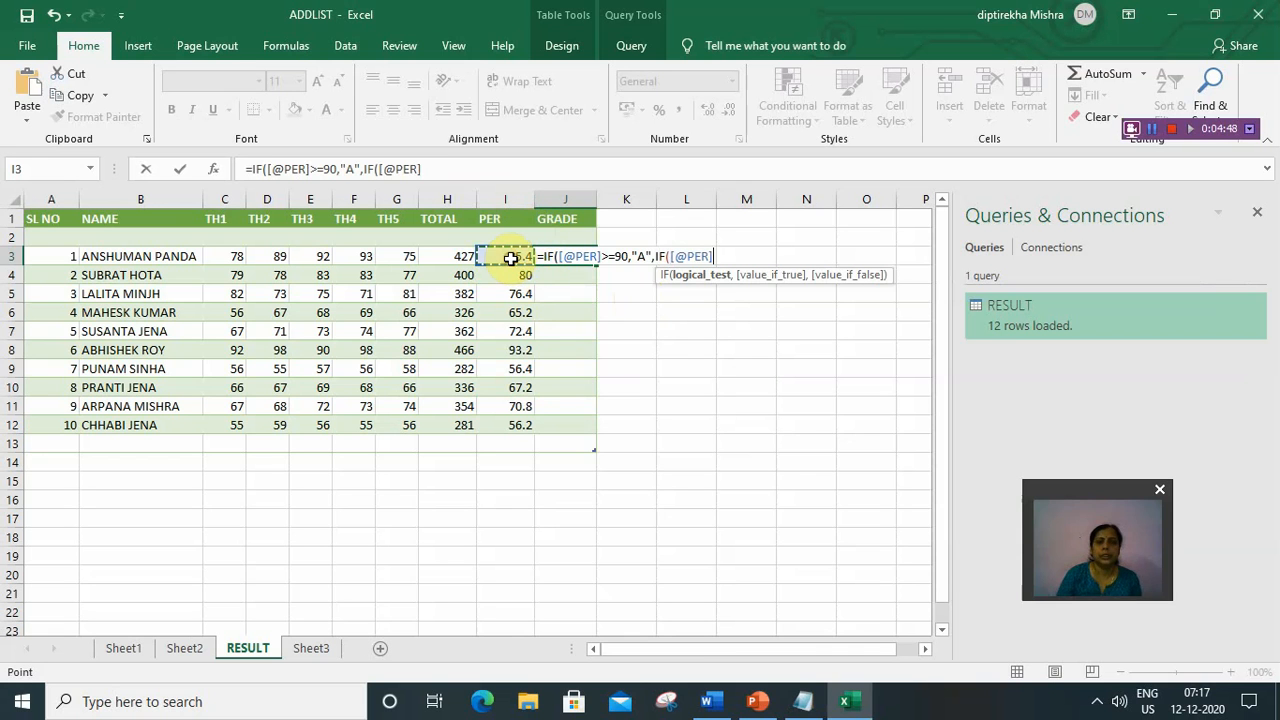
text(>)
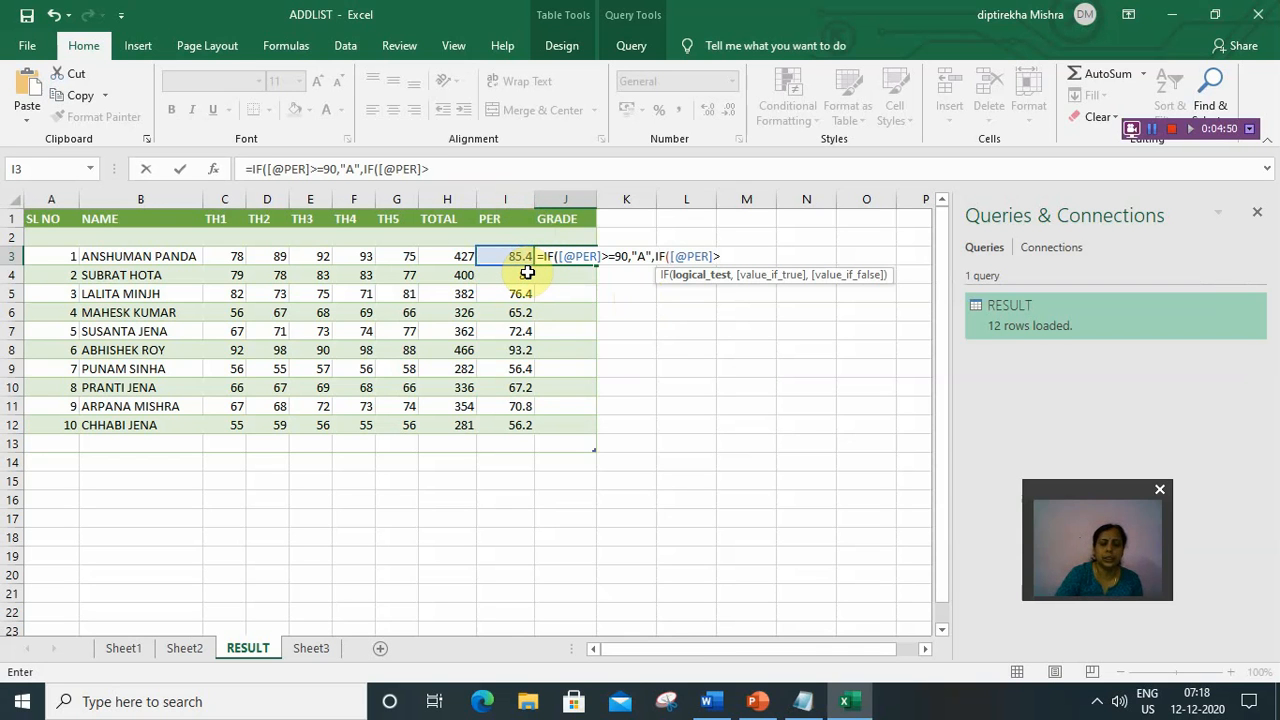
text(=)
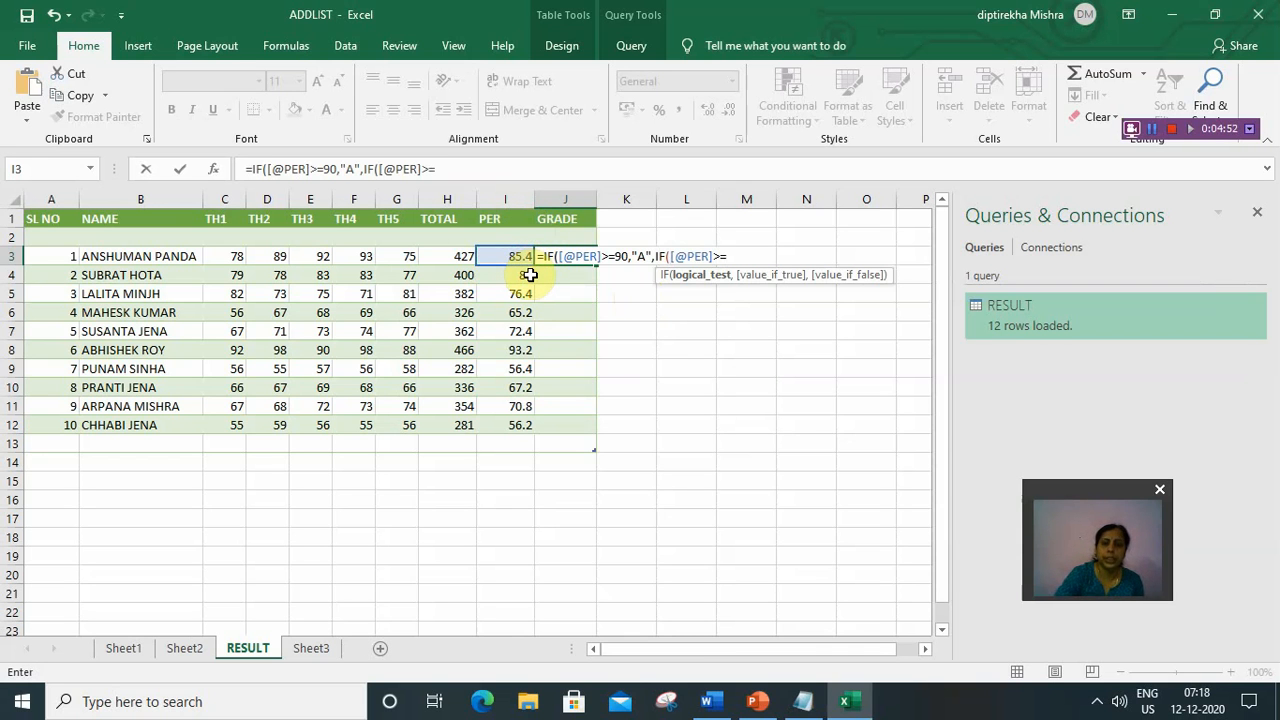
key(BackSpace)
key(BackSpace)
key(BackSpace)
key(BackSpace)
key(BackSpace)
key(BackSpace)
key(BackSpace)
key(BackSpace)
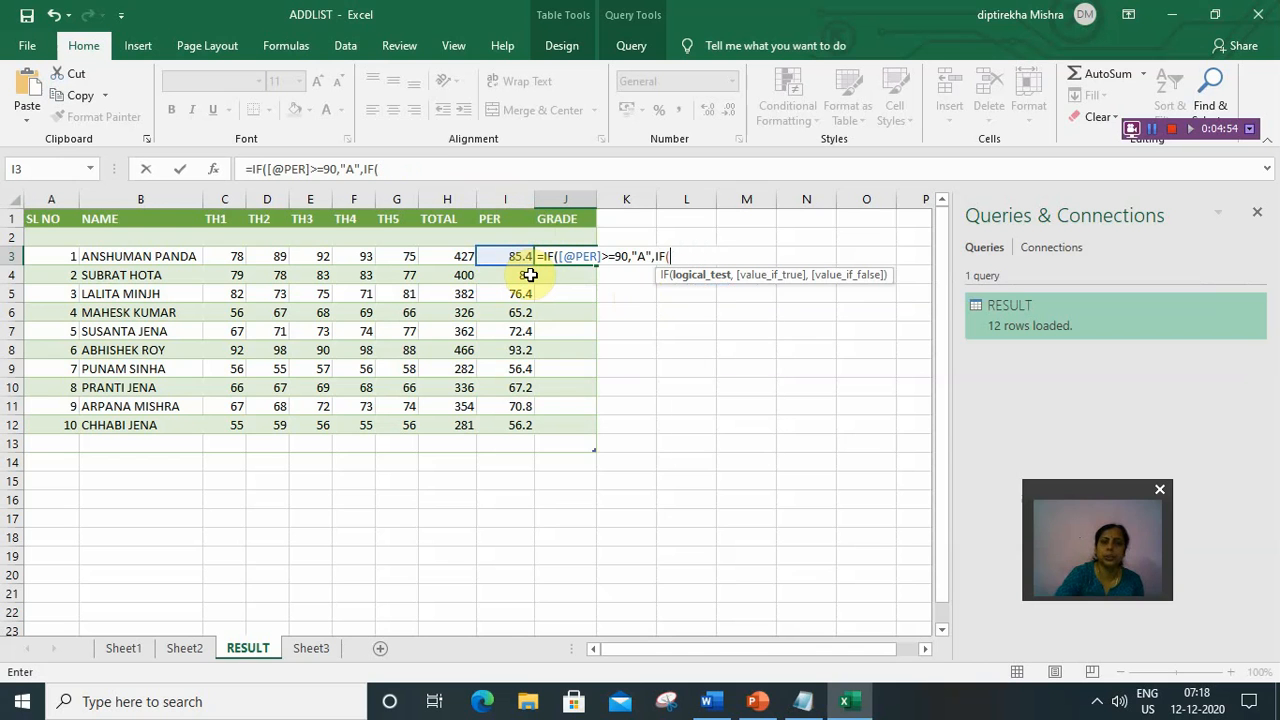
text(AND)
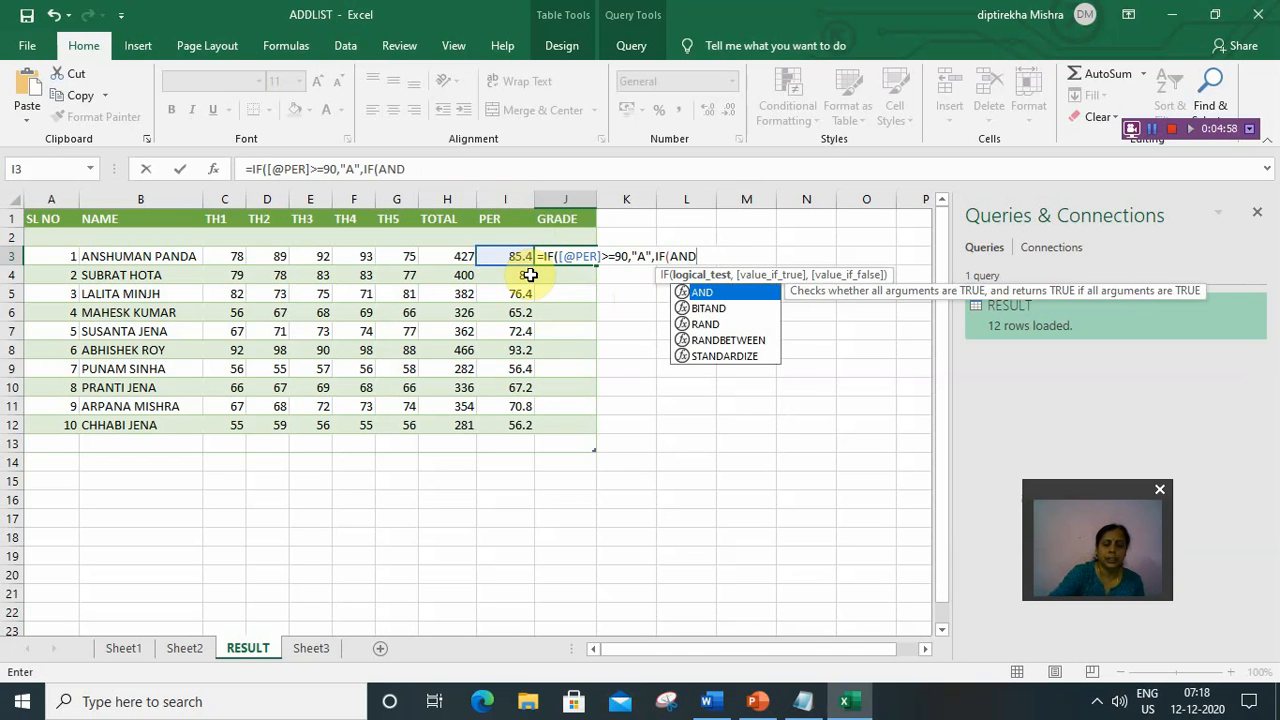
text(()
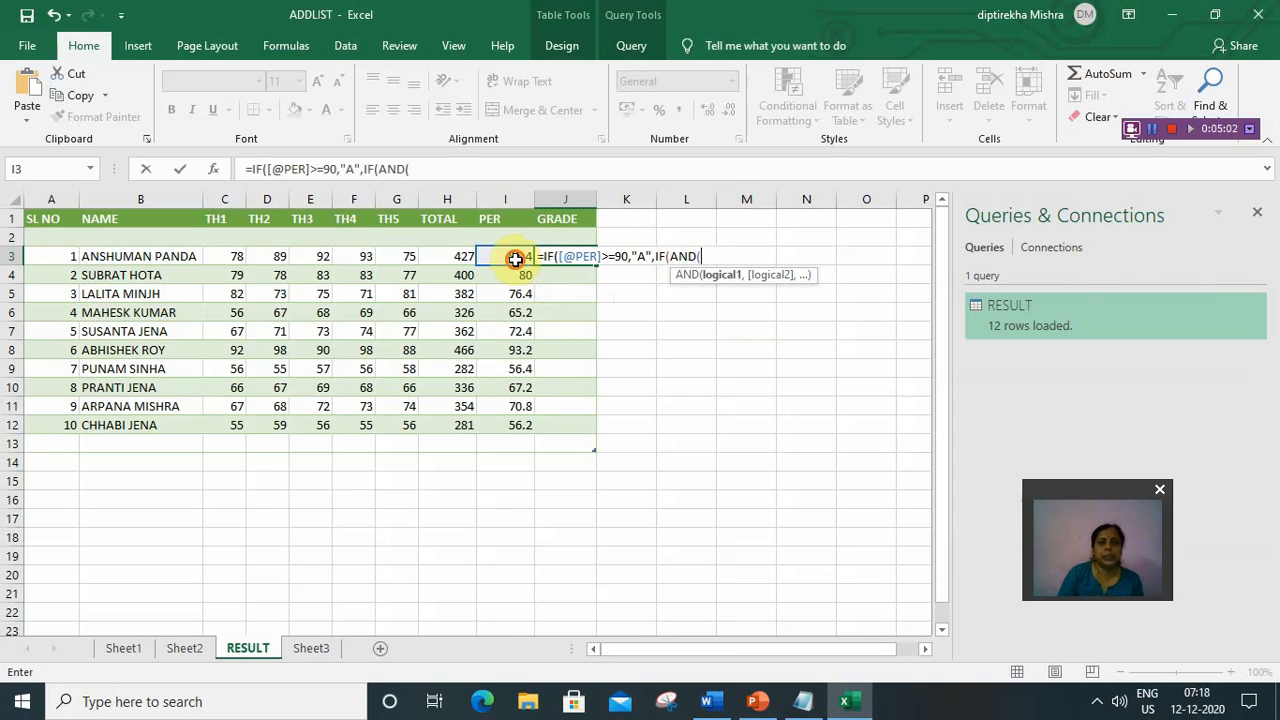
click(514, 258)
text(<)
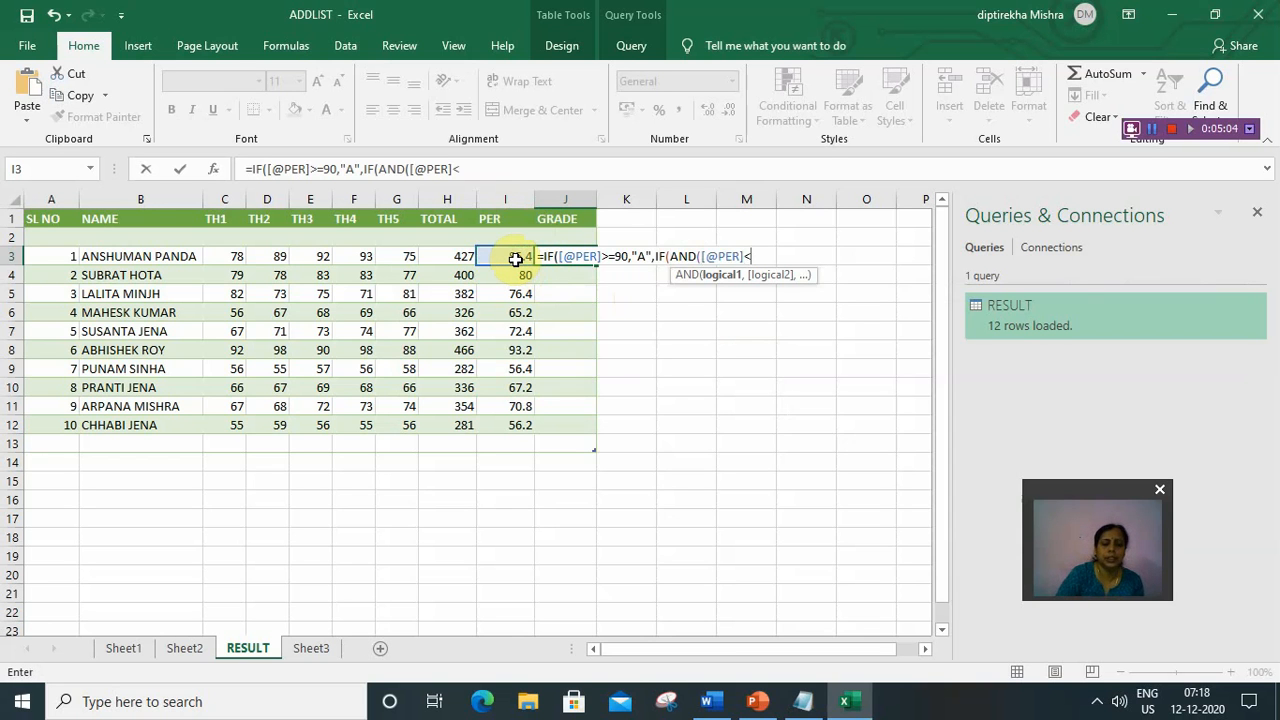
key(BackSpace)
text(>=)
mouse_move(1277, 716)
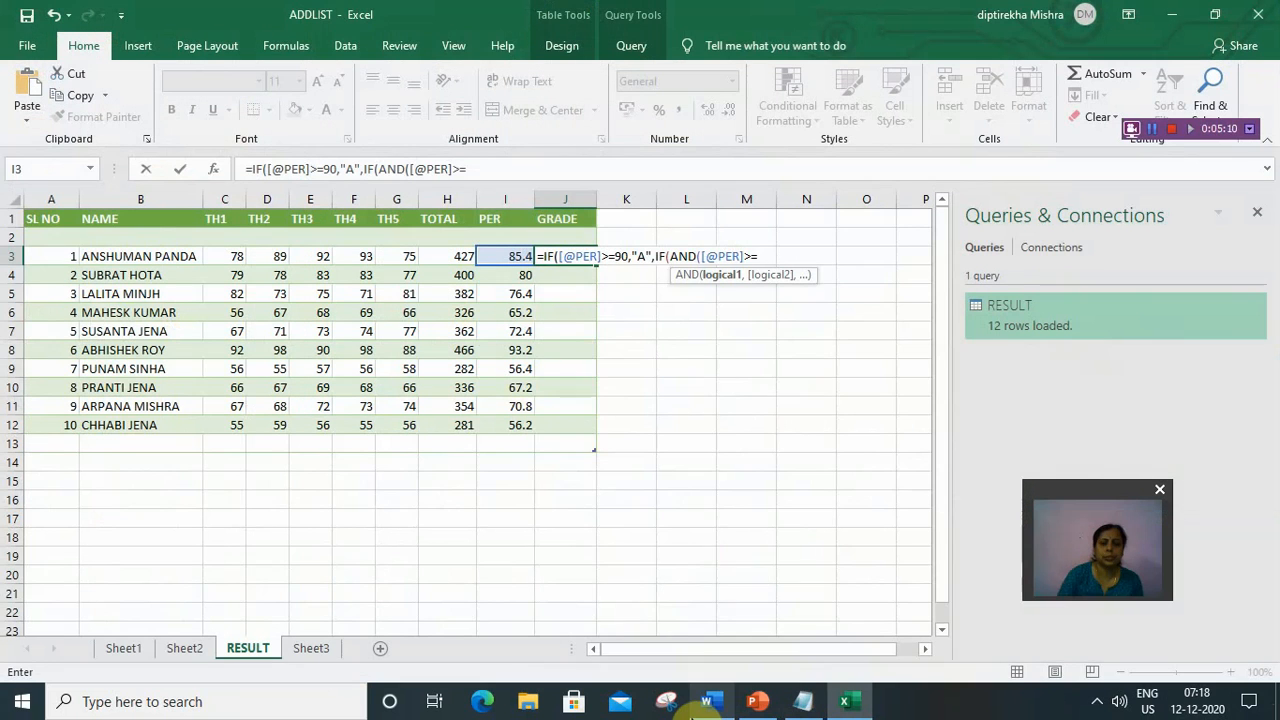
mouse_move(705, 704)
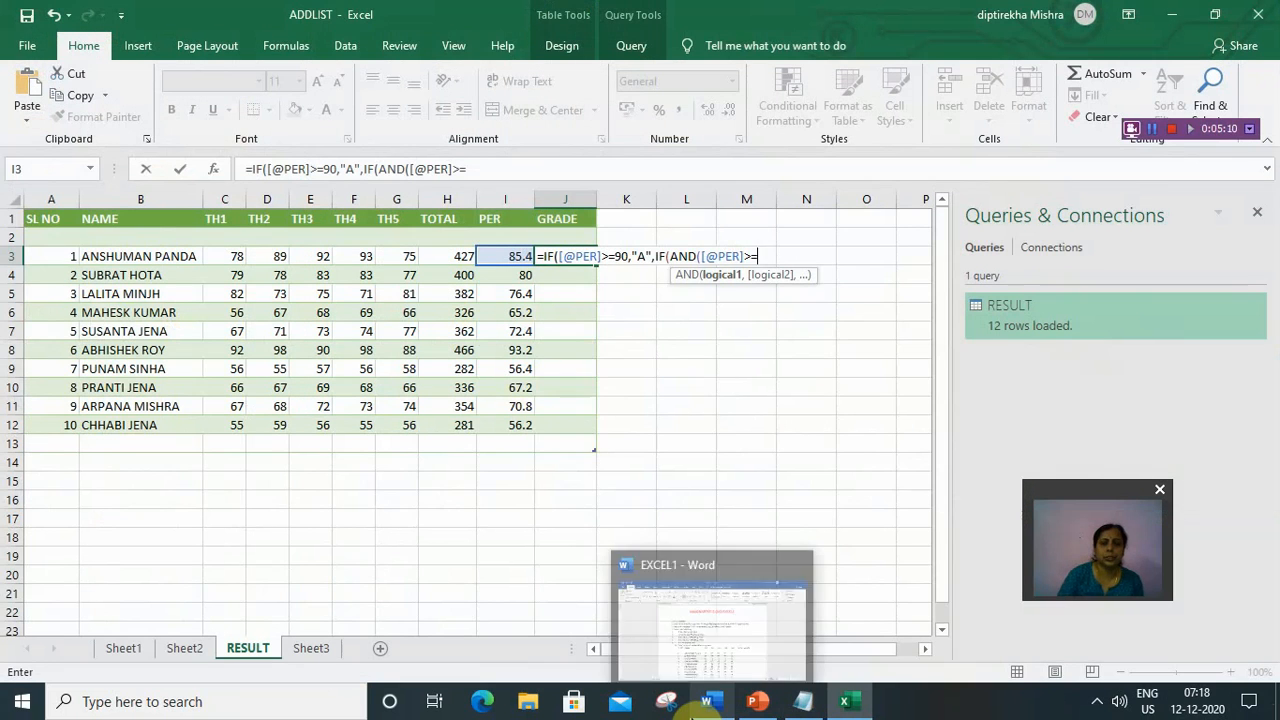
text(80)
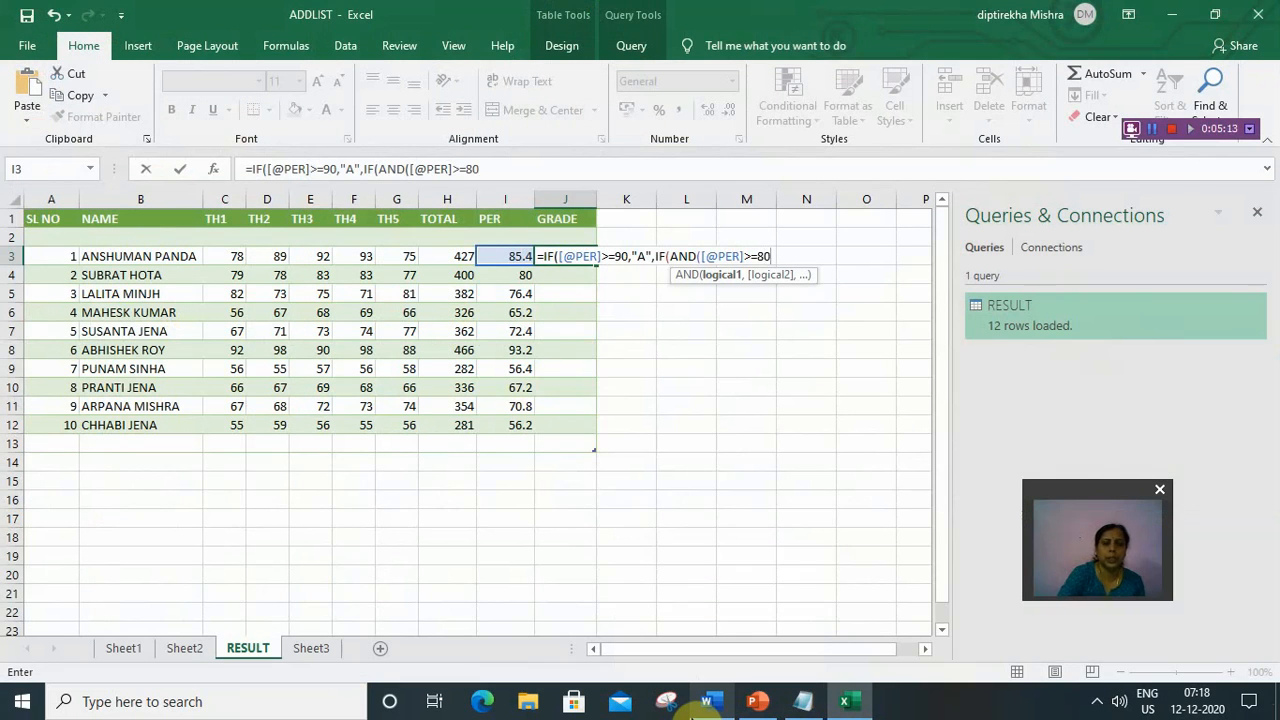
text(,)
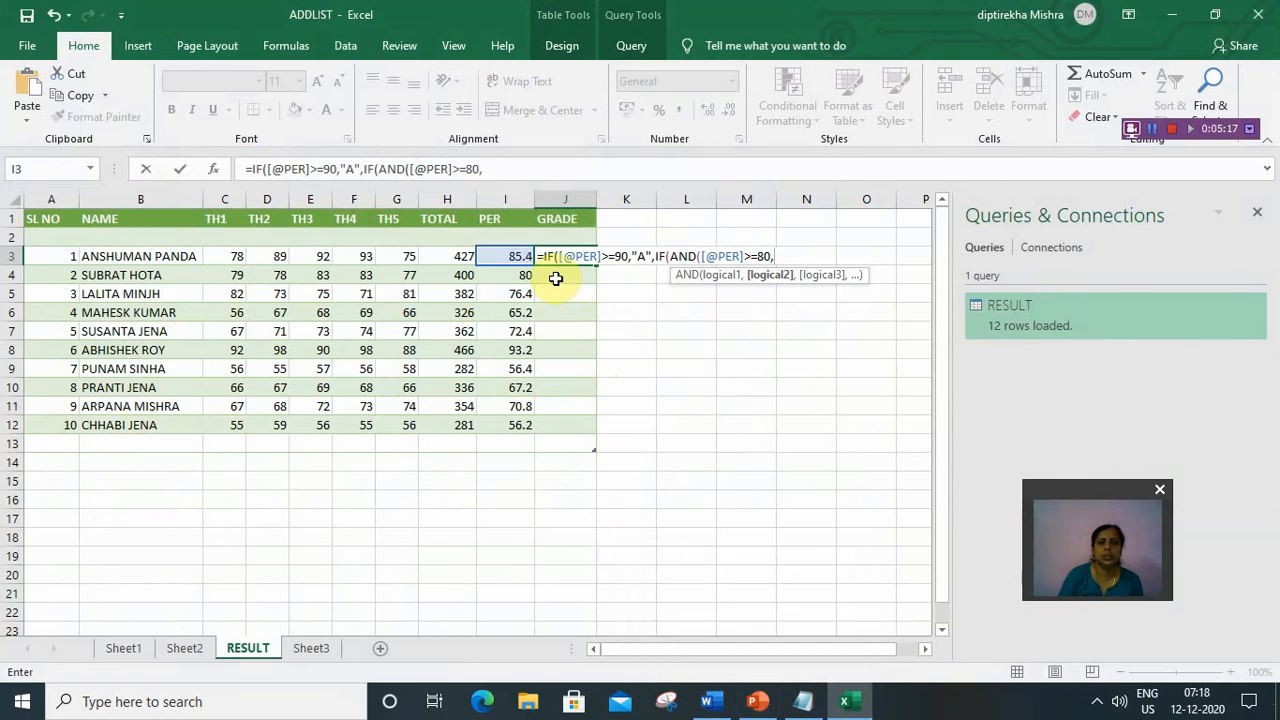
click(509, 257)
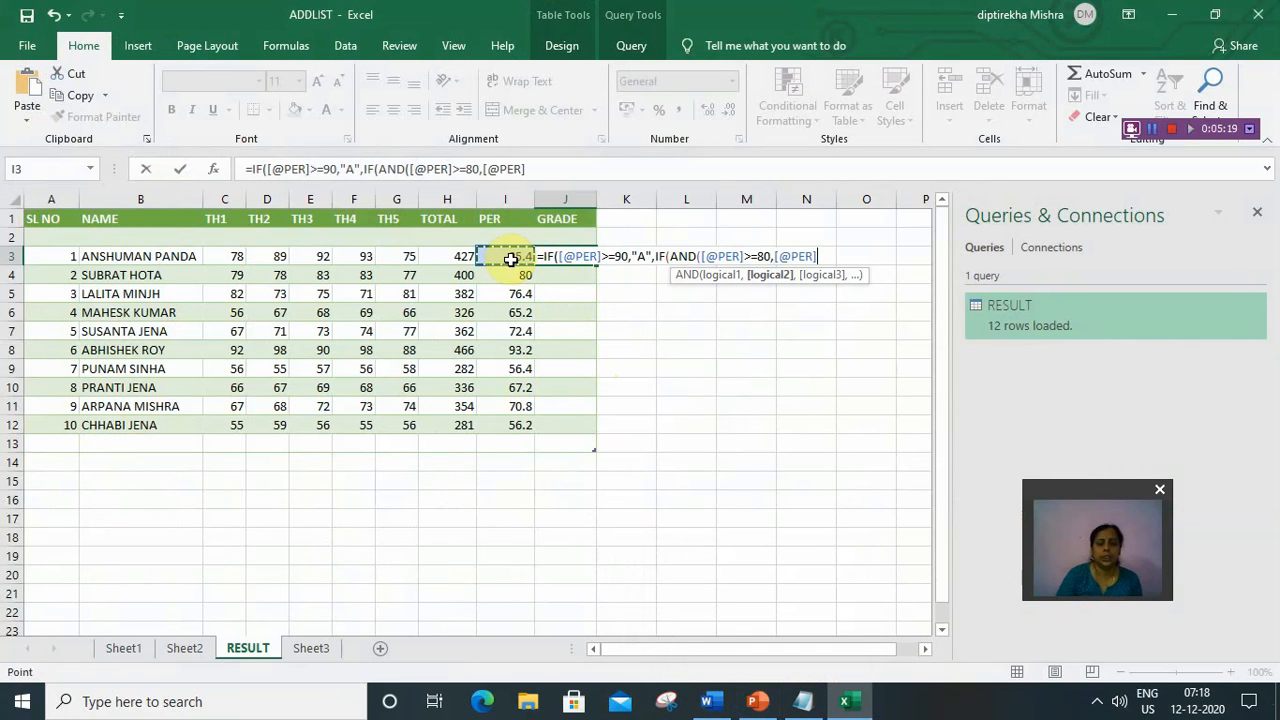
text(<)
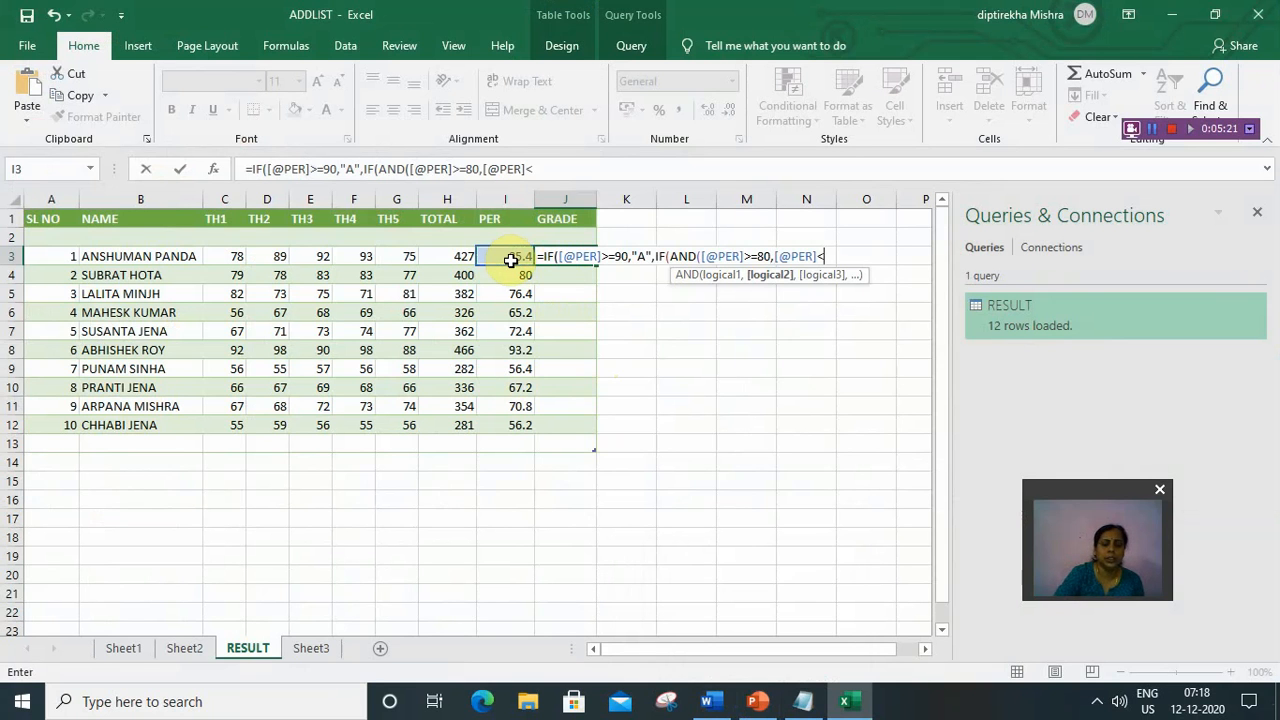
text(90))
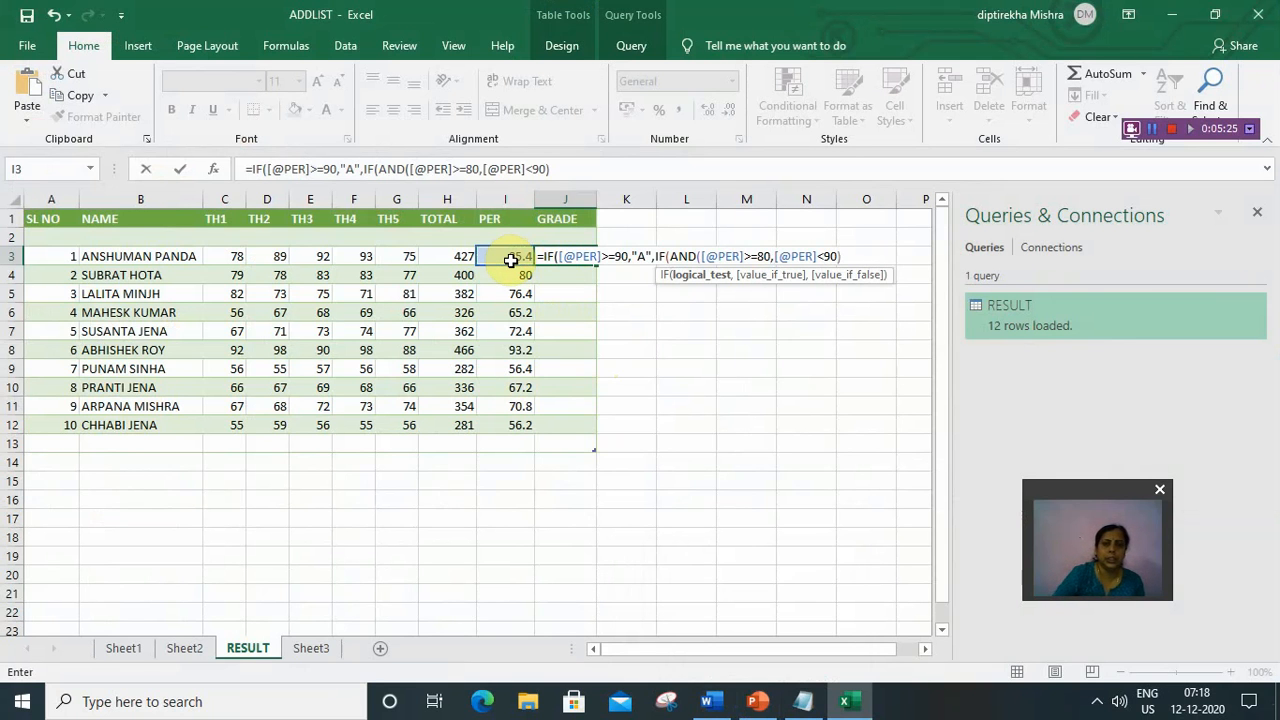
text(,)
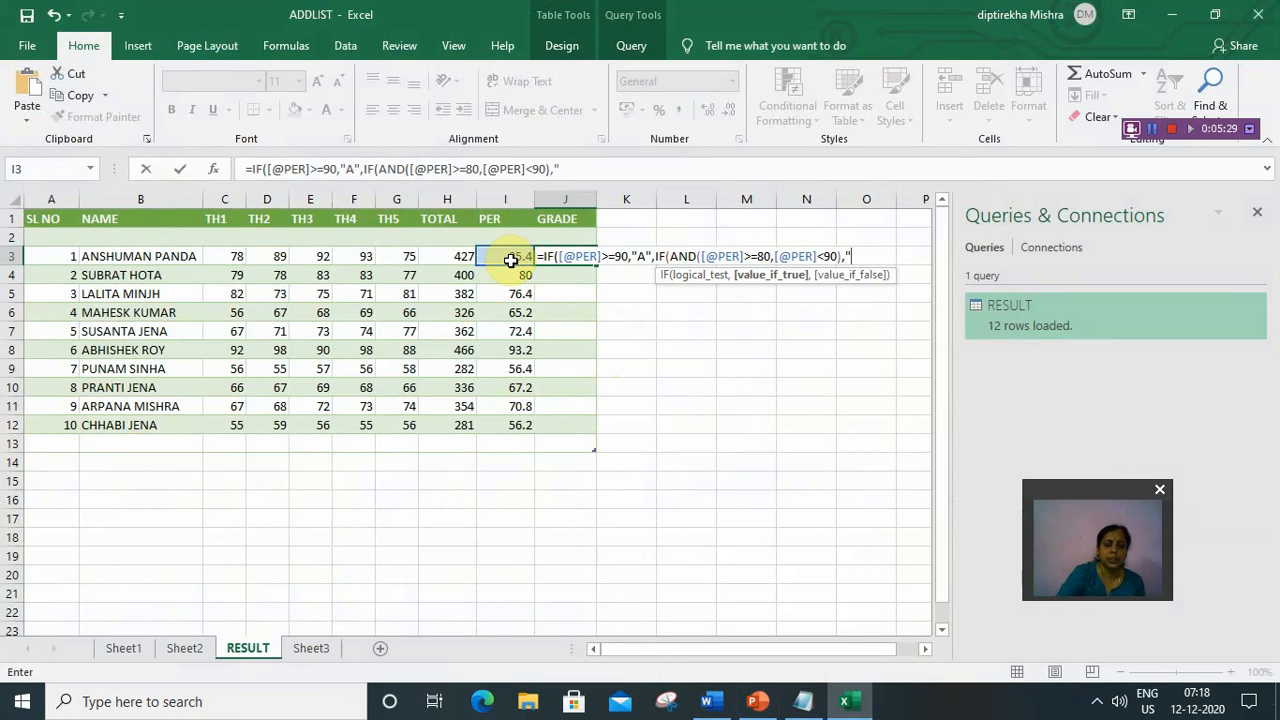
text("B)
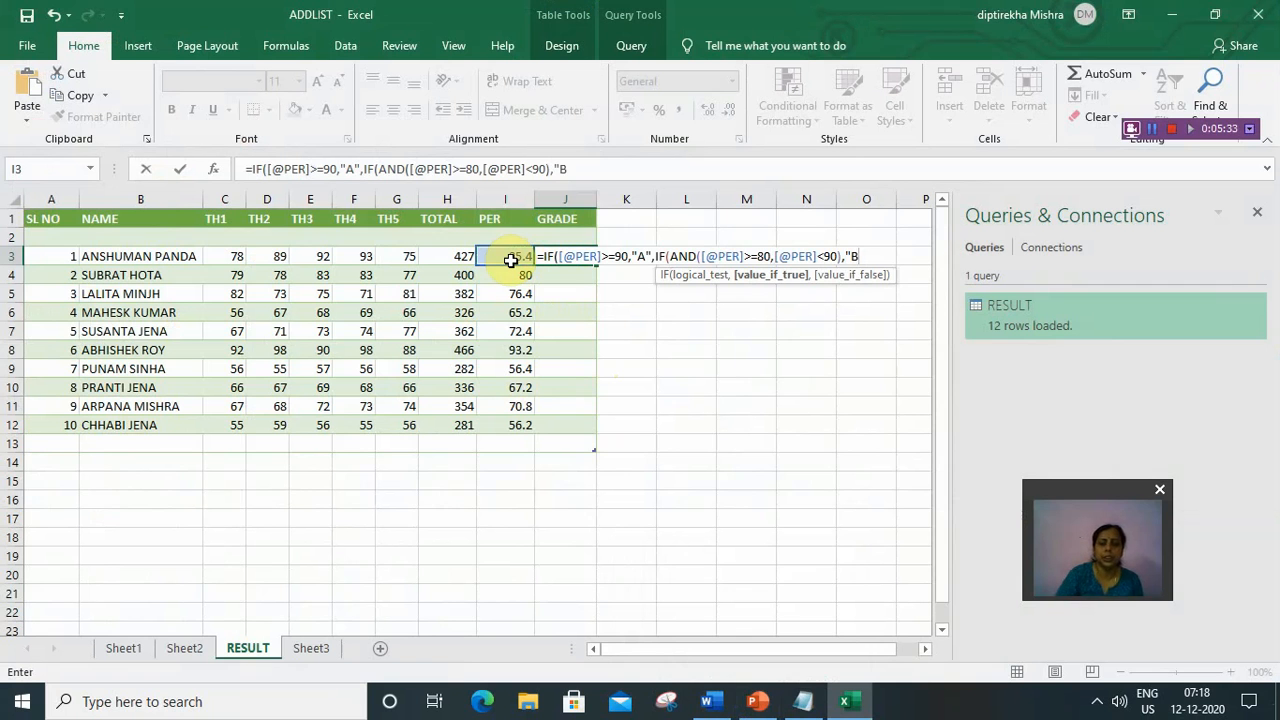
text(",)
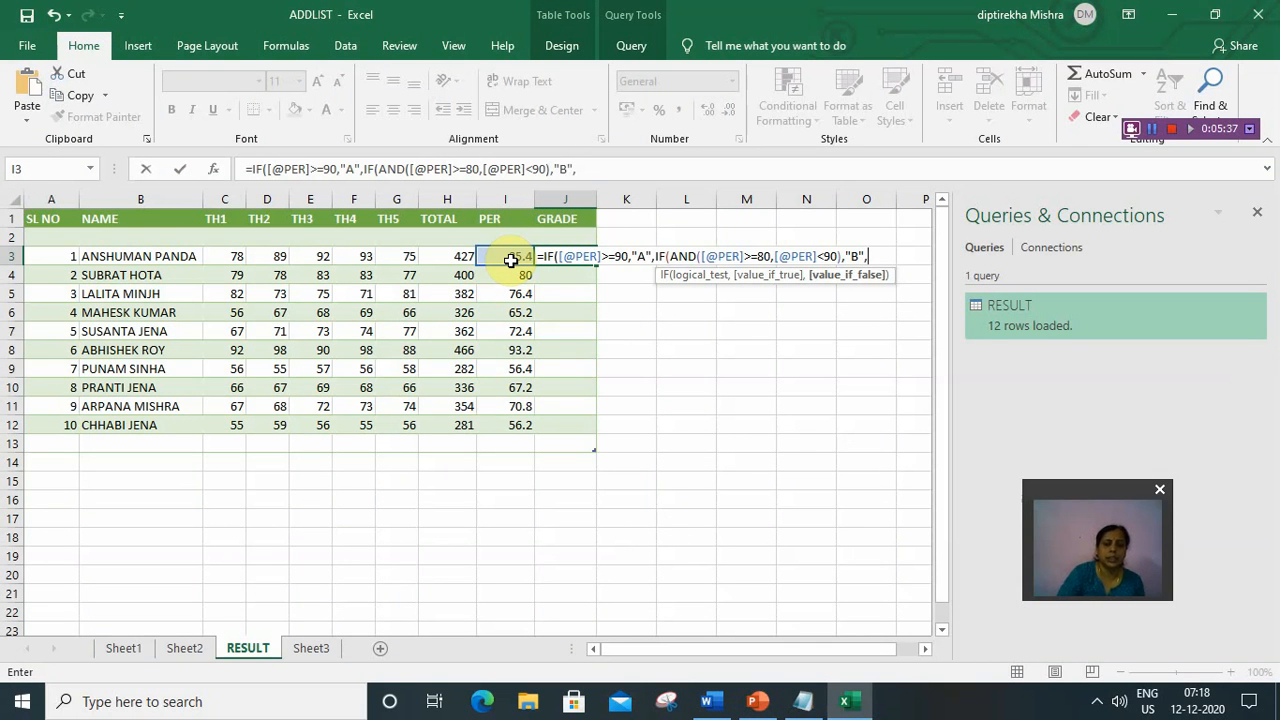
text(IF)
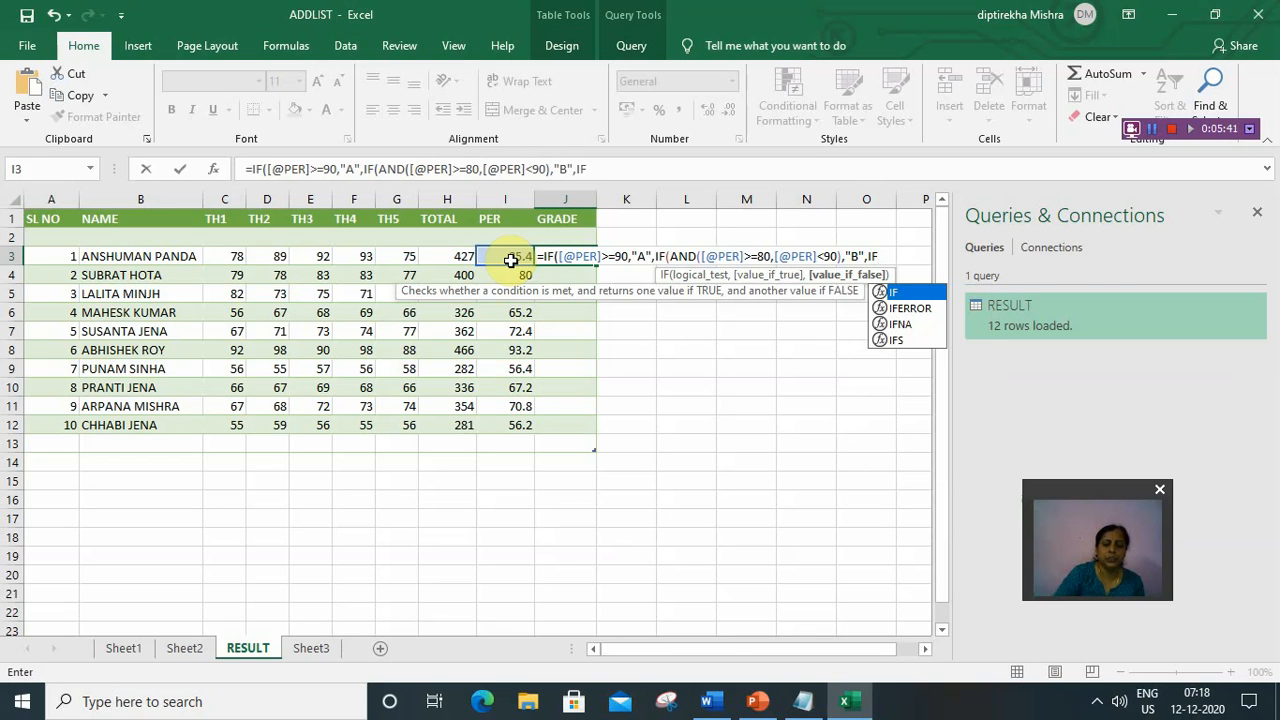
text((AN)
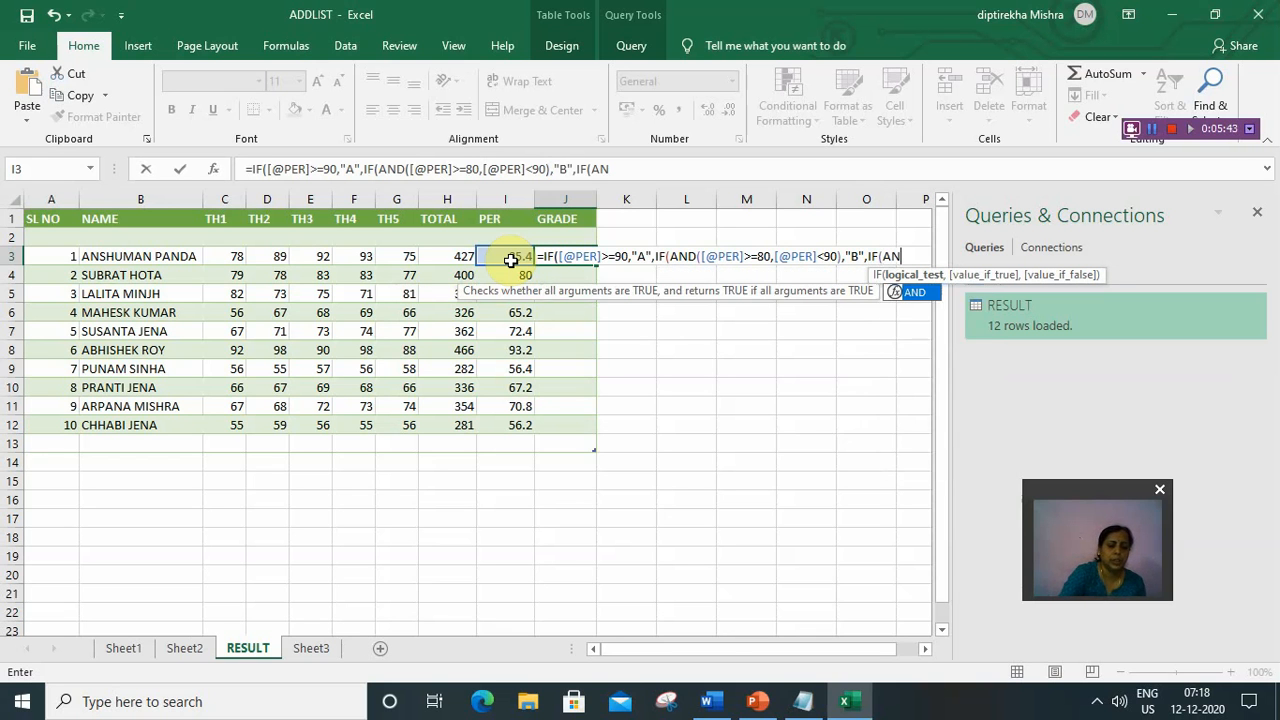
text(D()
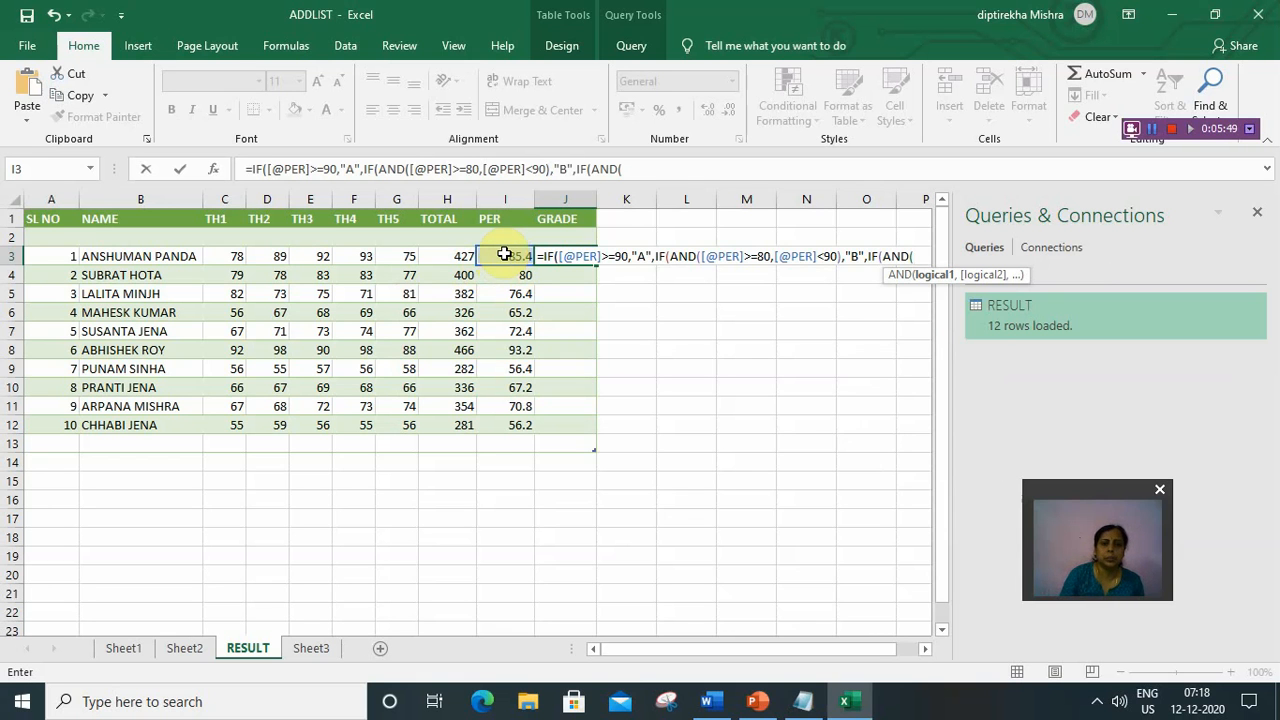
click(504, 254)
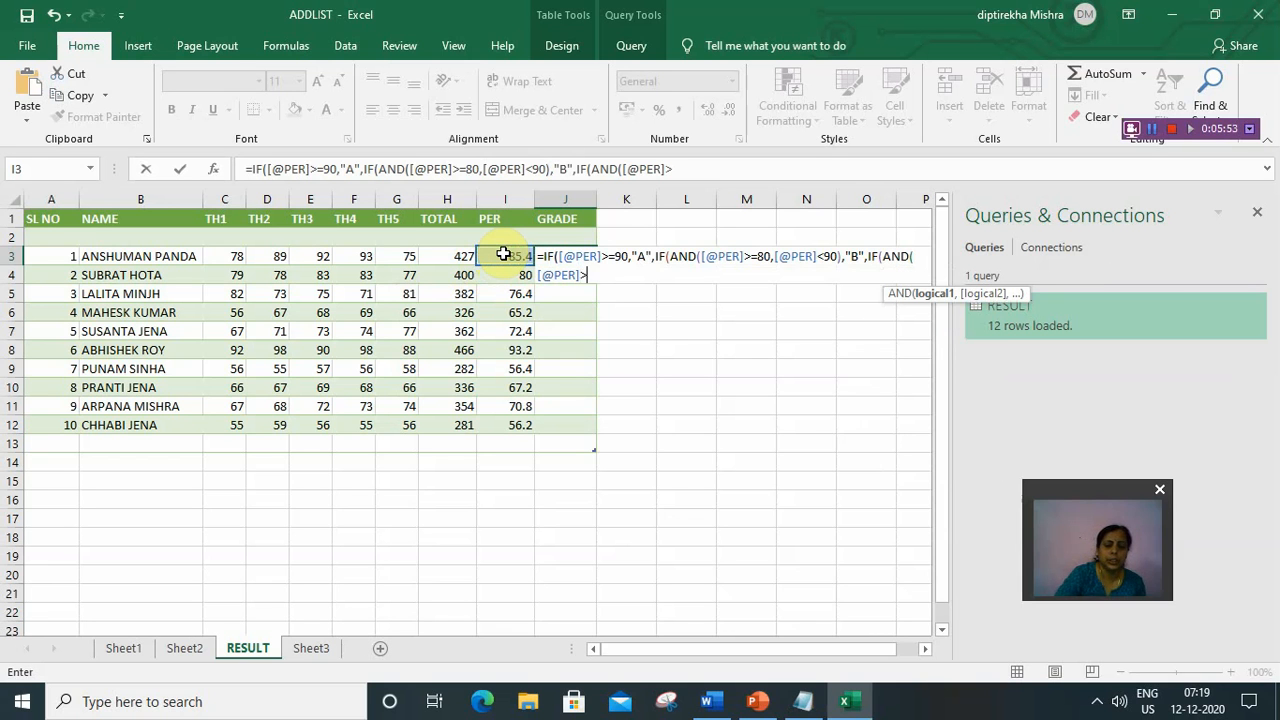
text(>=70,)
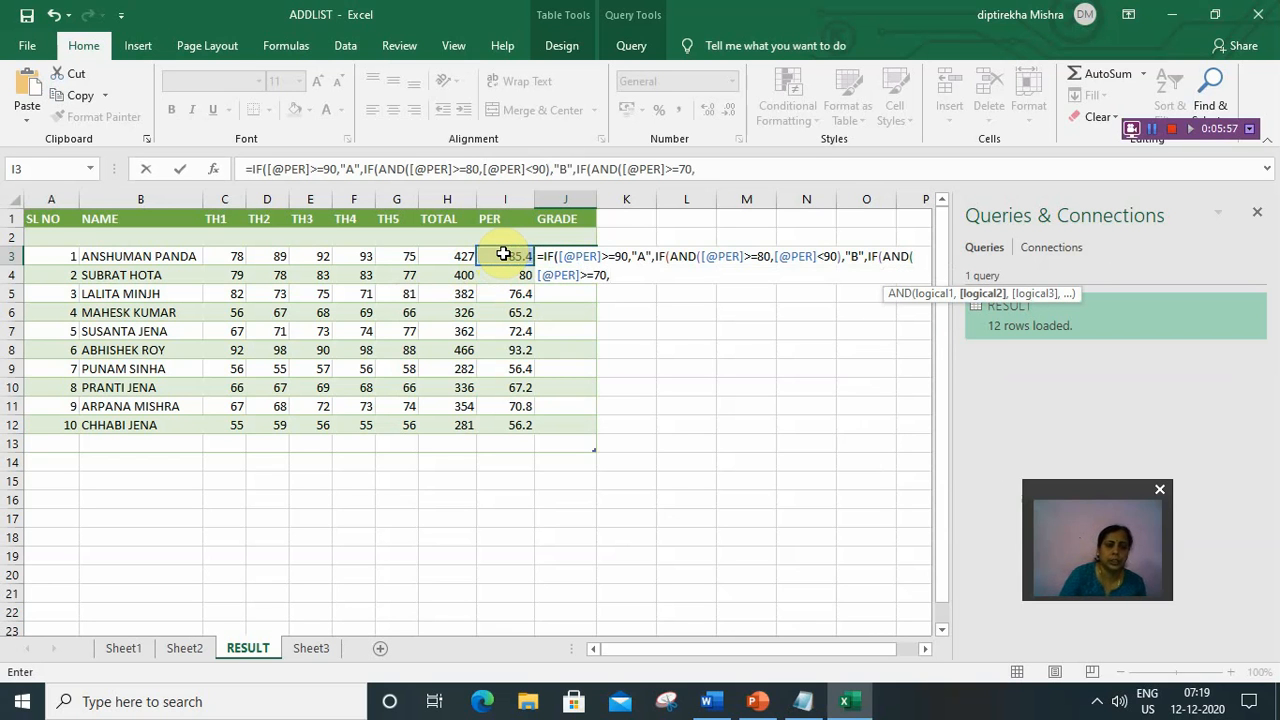
click(504, 256)
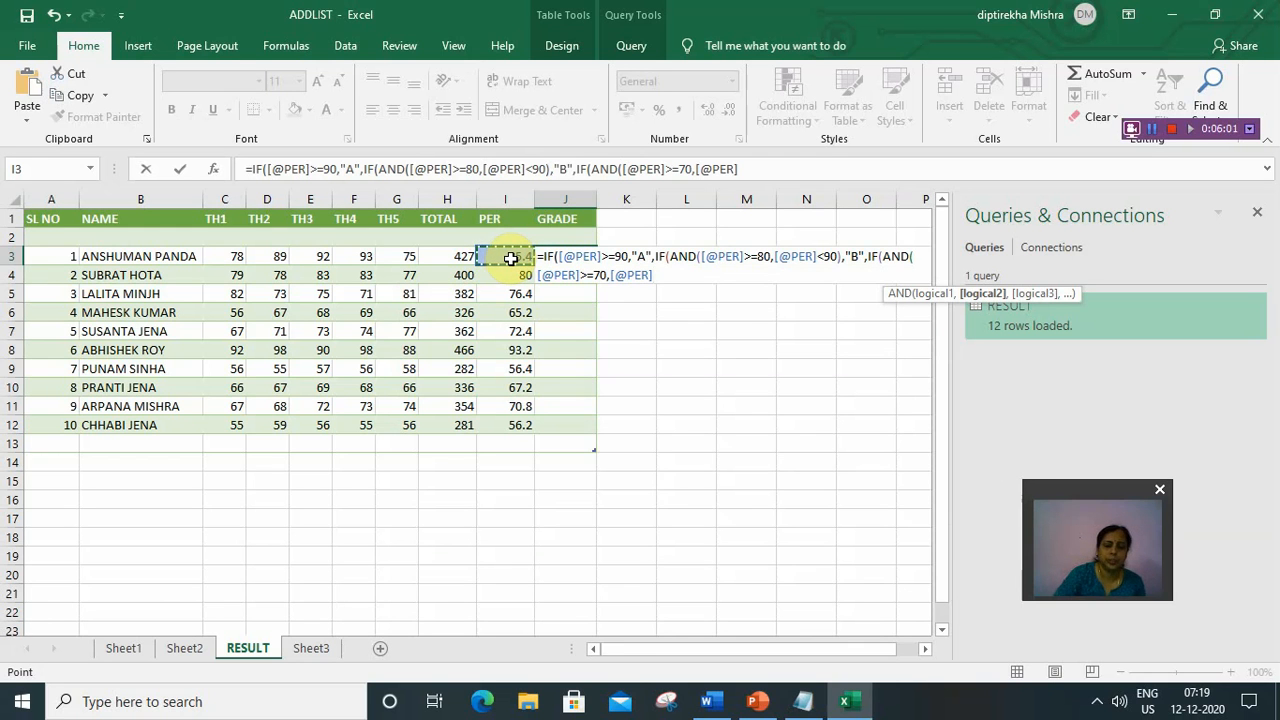
text(<80)
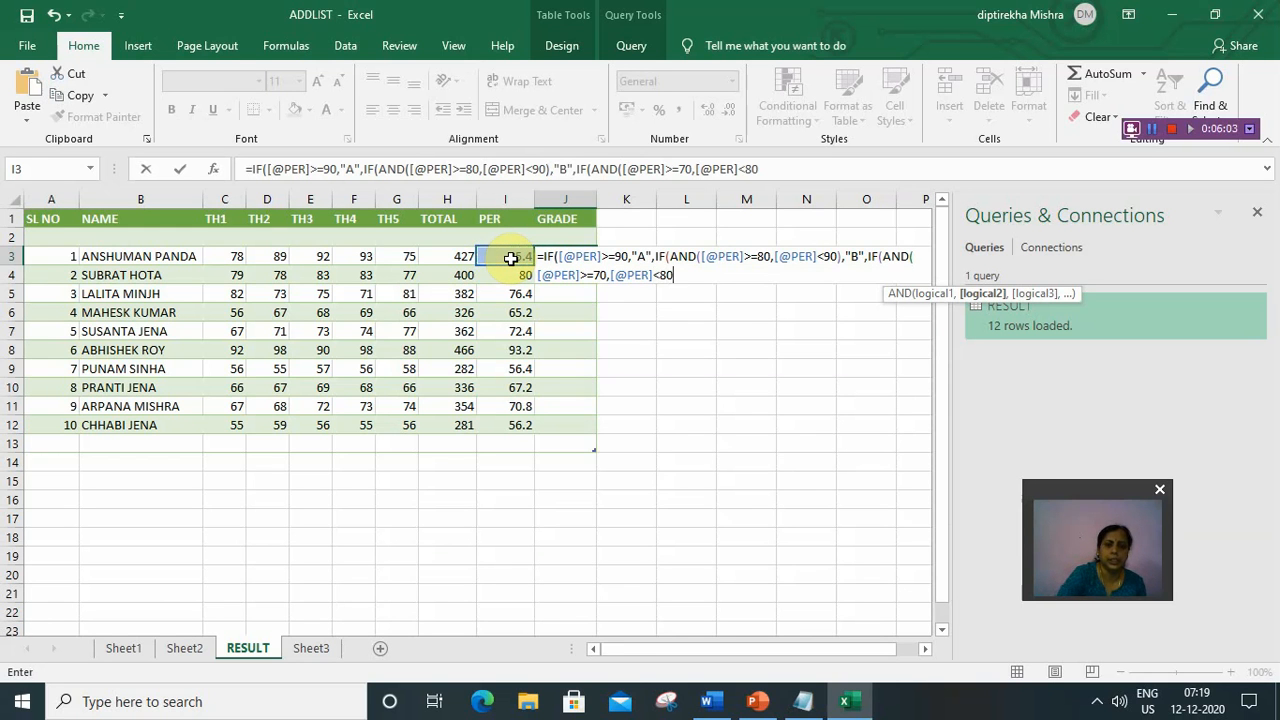
text())
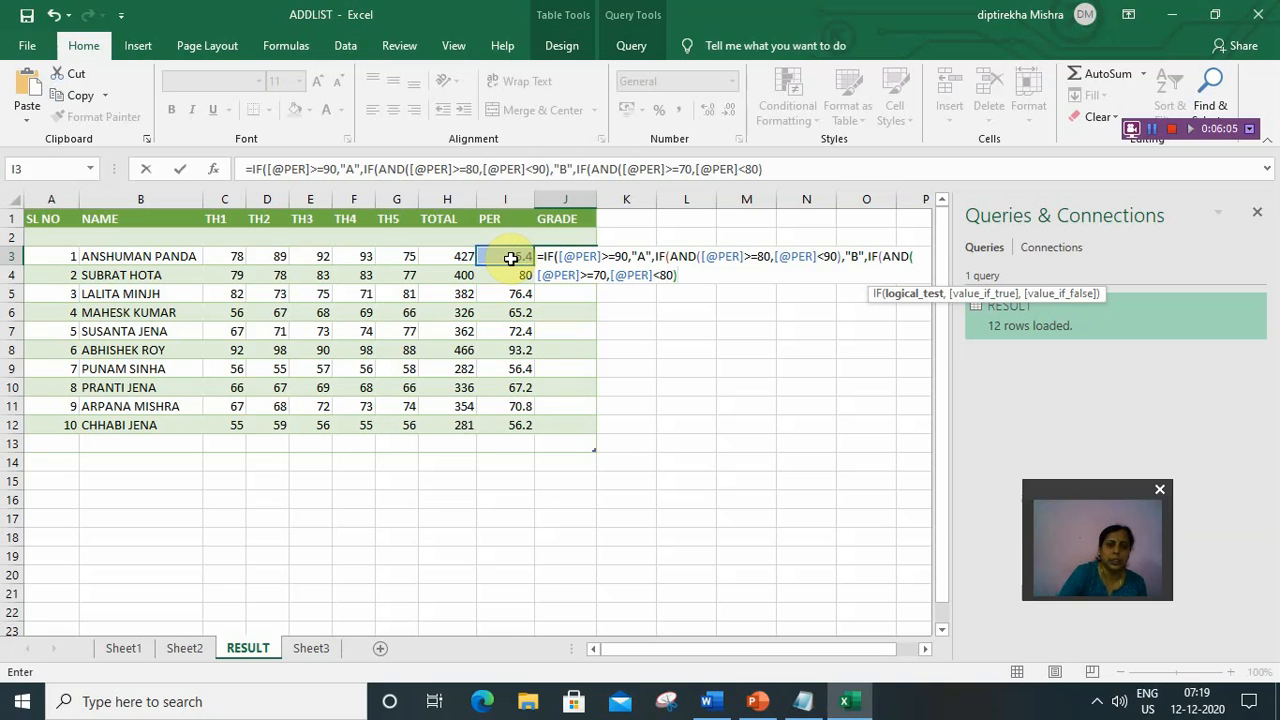
Set "C" as the third IF's true value and start a fourth IF as its false value
text(,)
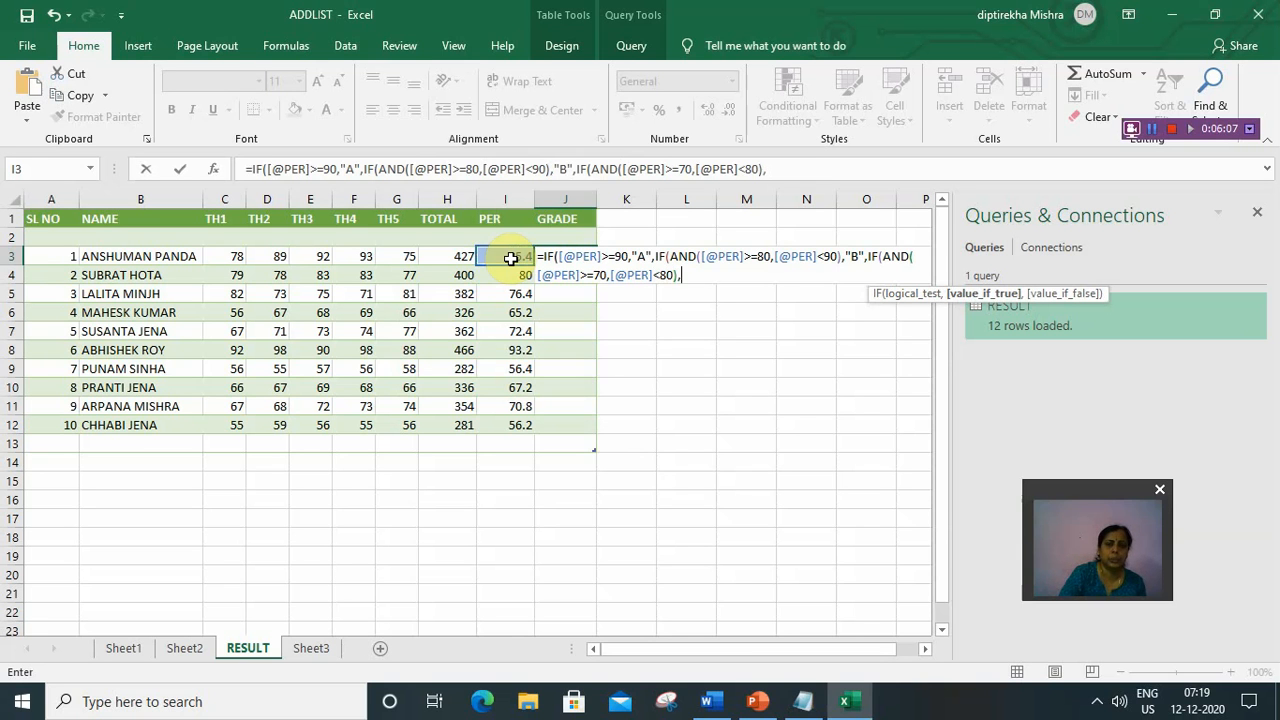
text(")
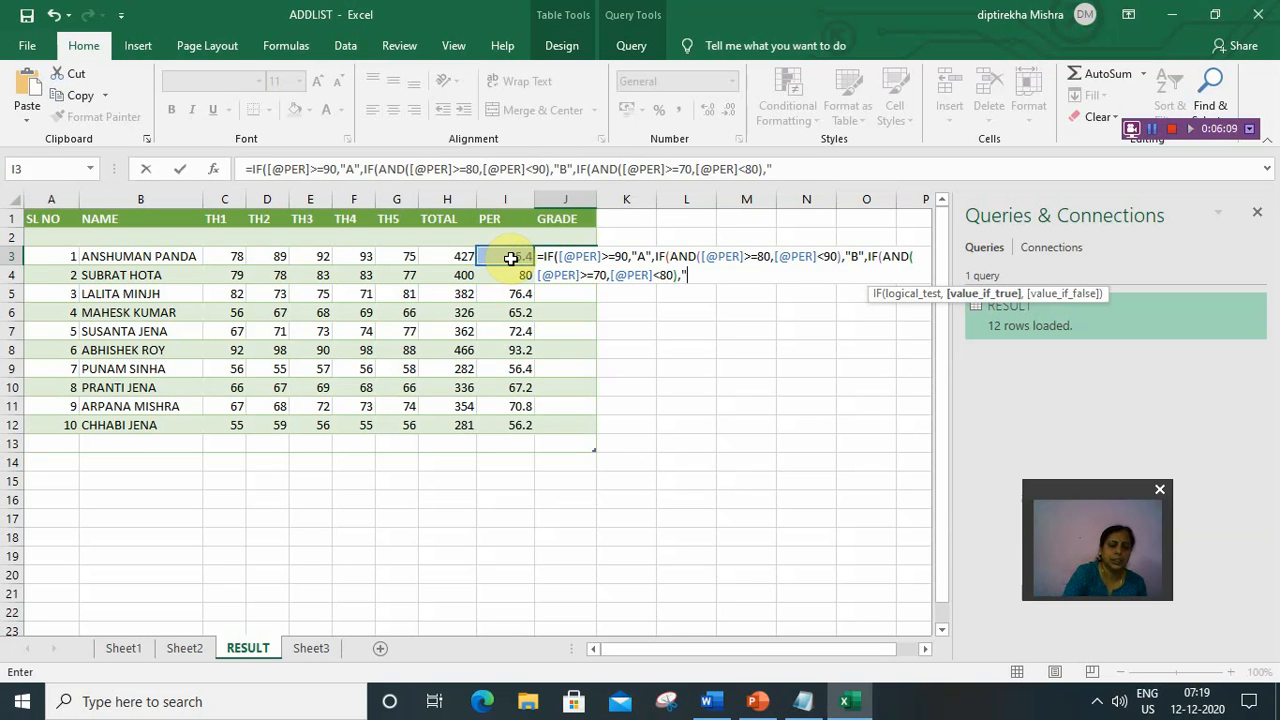
text(C)
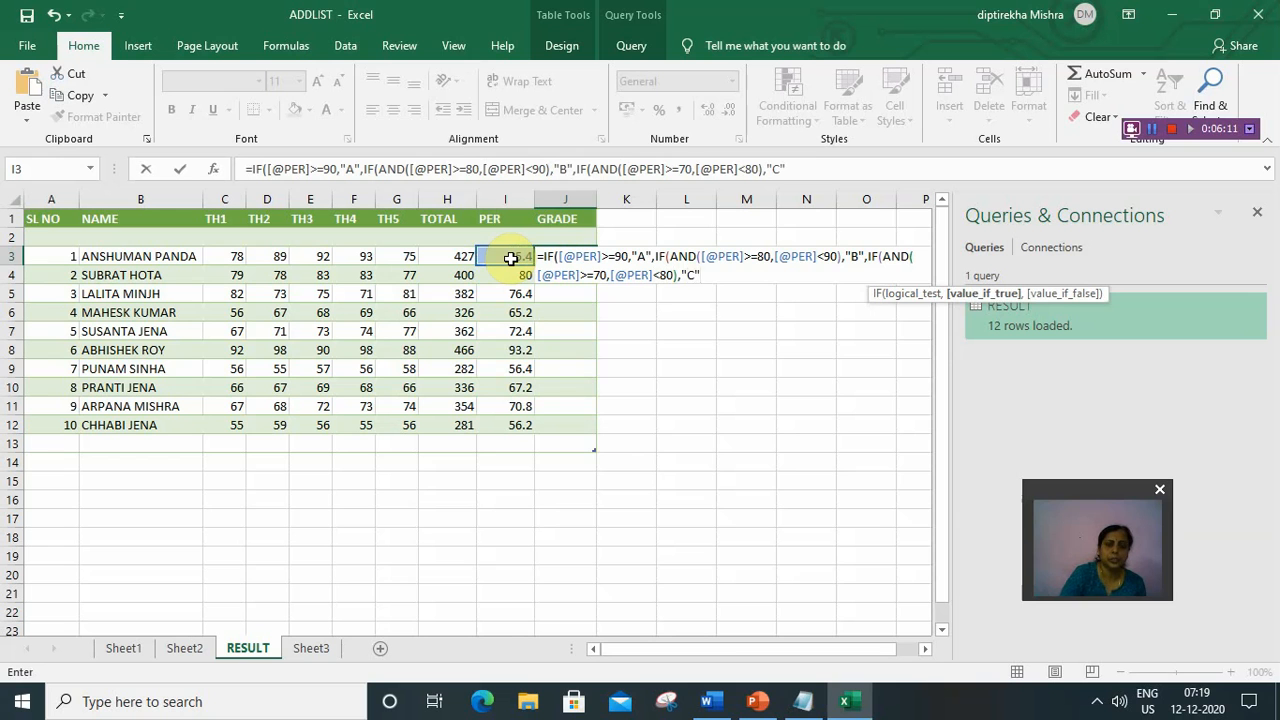
text(",IF)
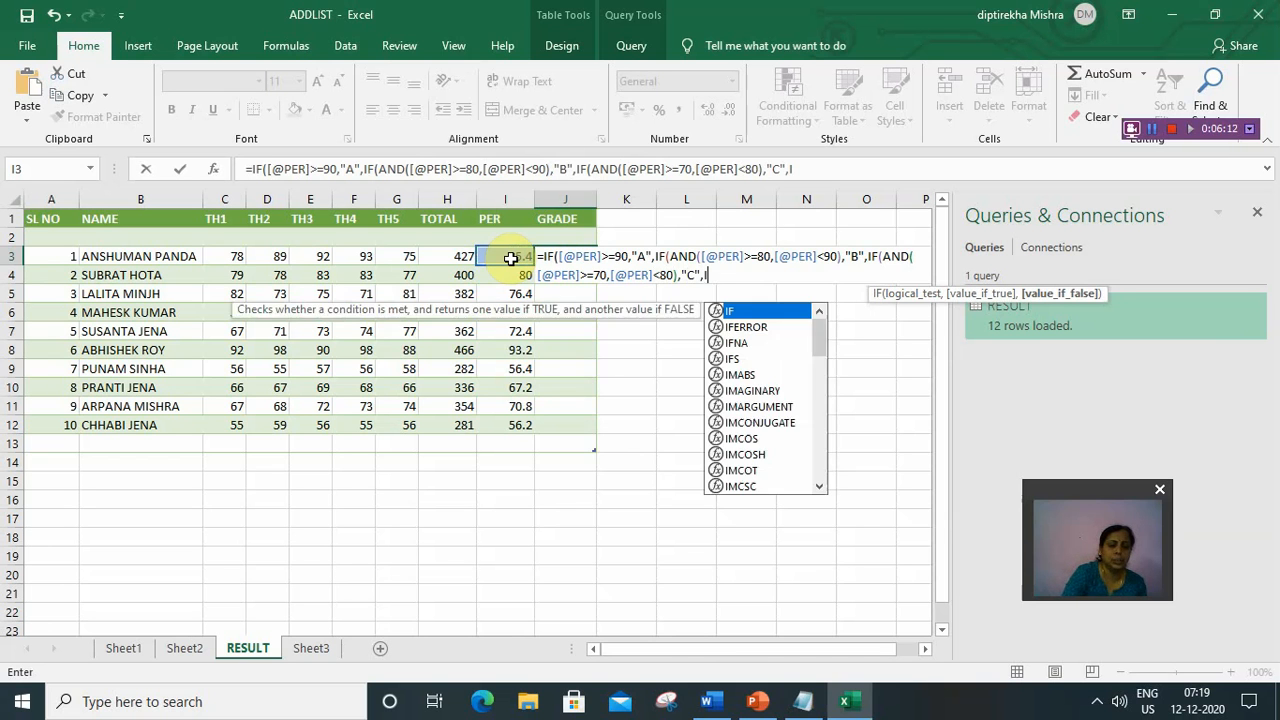
text(()
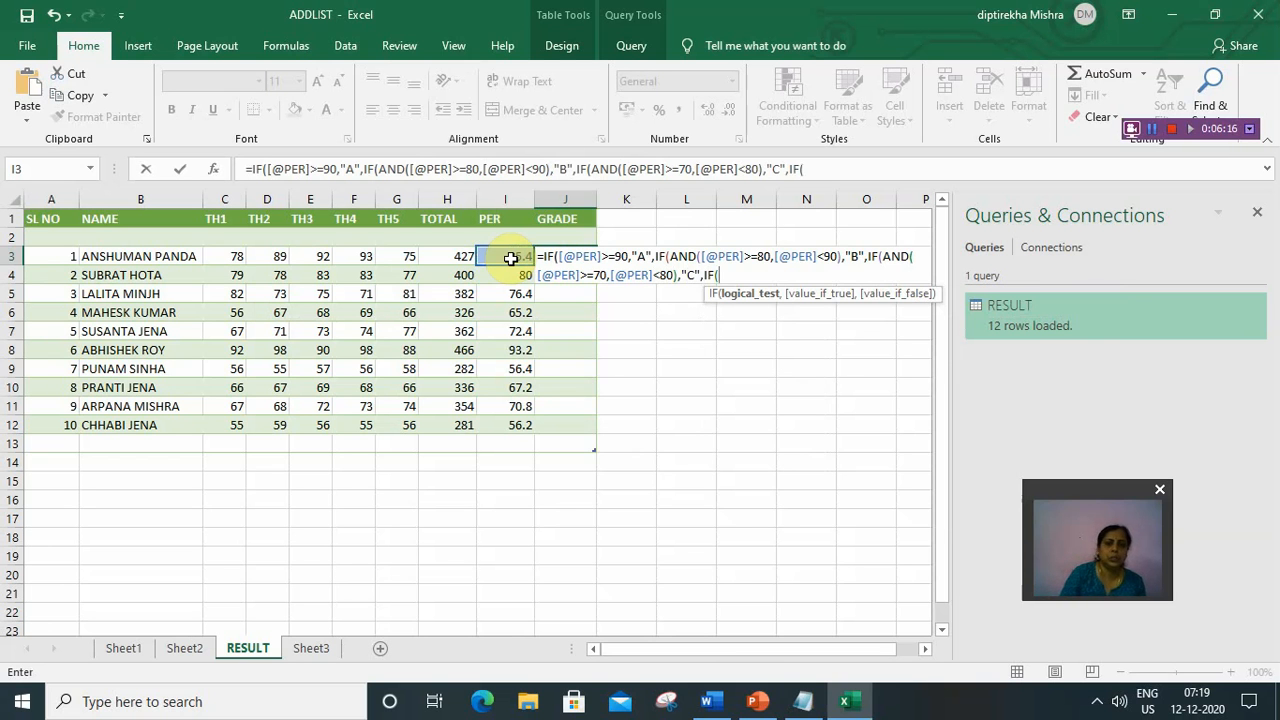
click(512, 258)
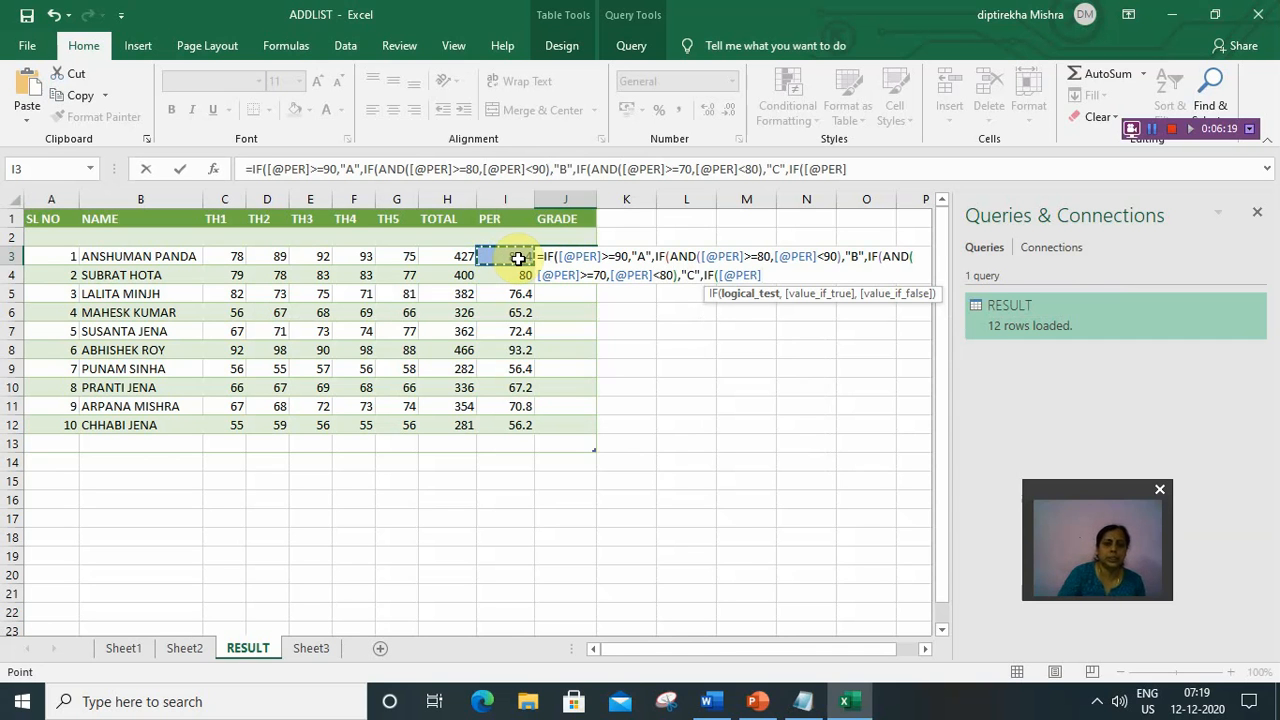
key(BackSpace)
key(BackSpace)
key(BackSpace)
key(BackSpace)
key(BackSpace)
key(BackSpace)
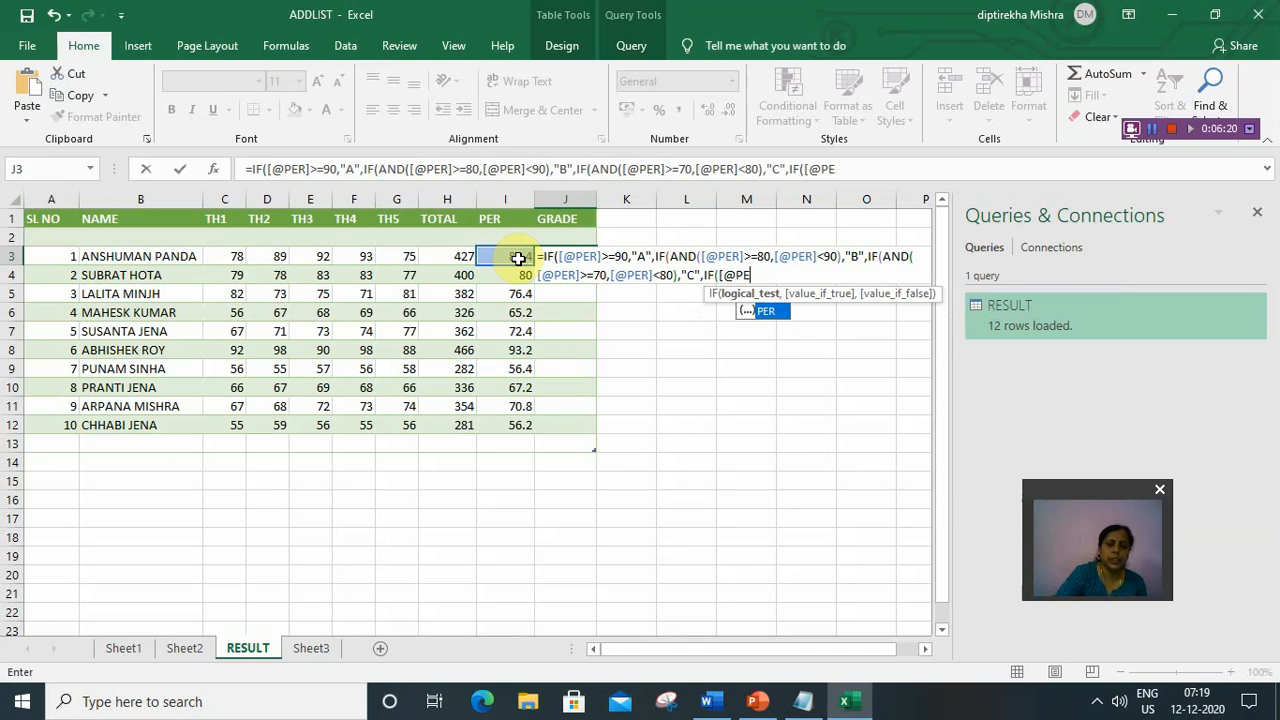
text(AND)
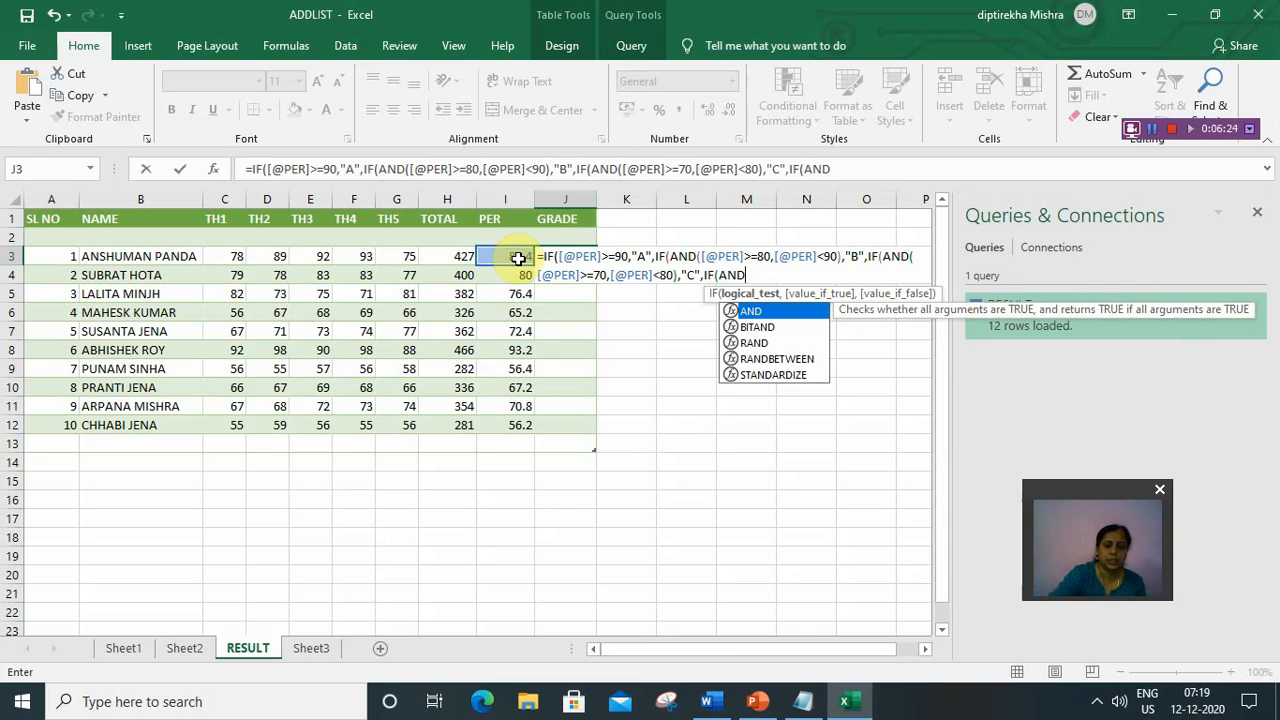
text(()
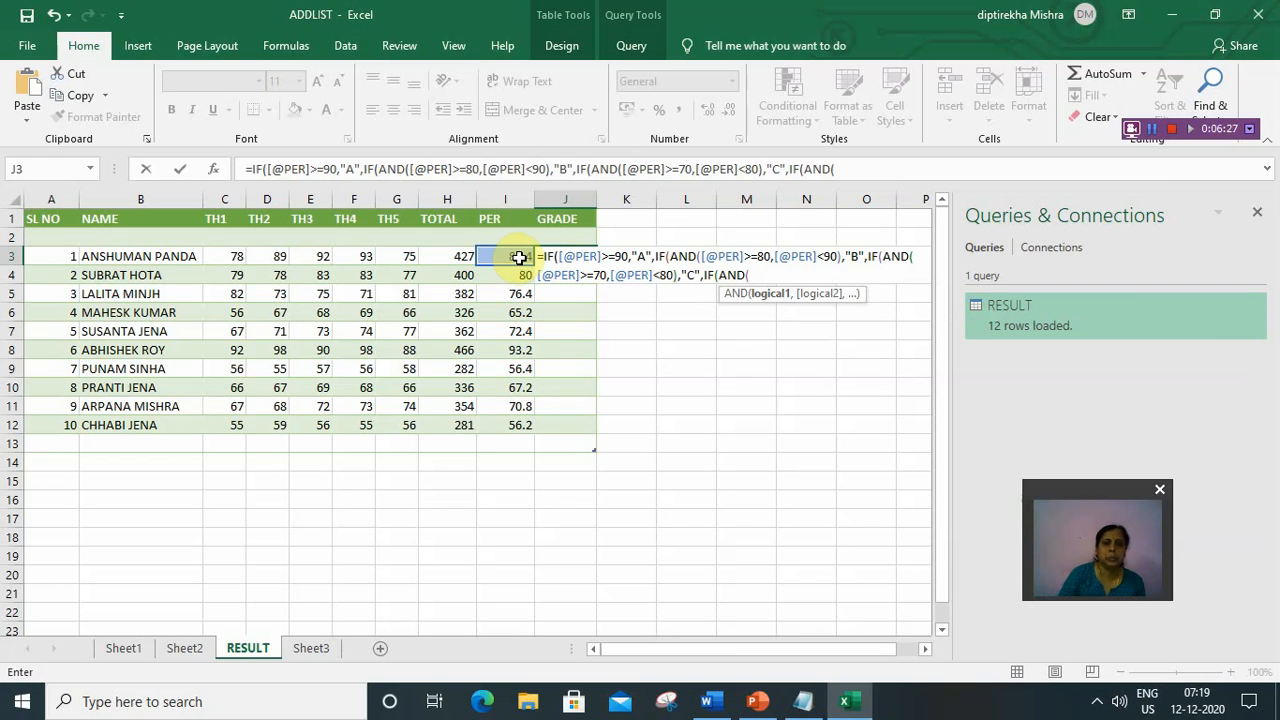
click(519, 257)
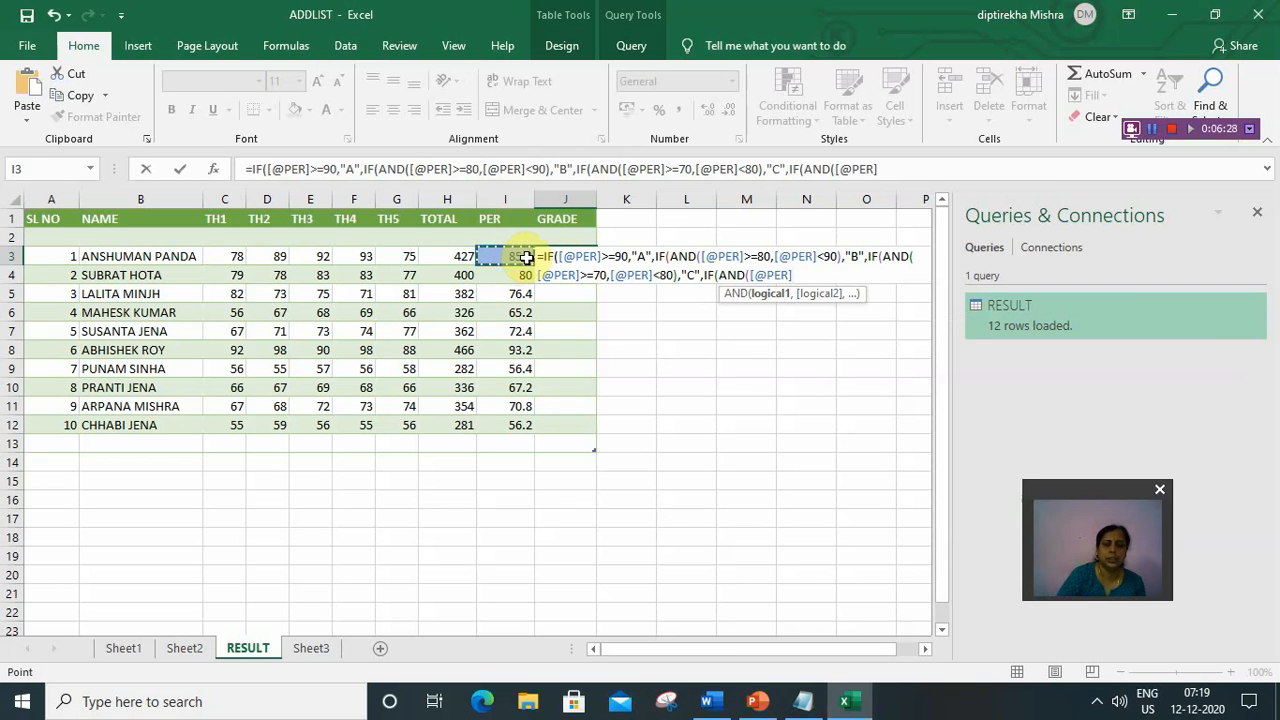
text(>)
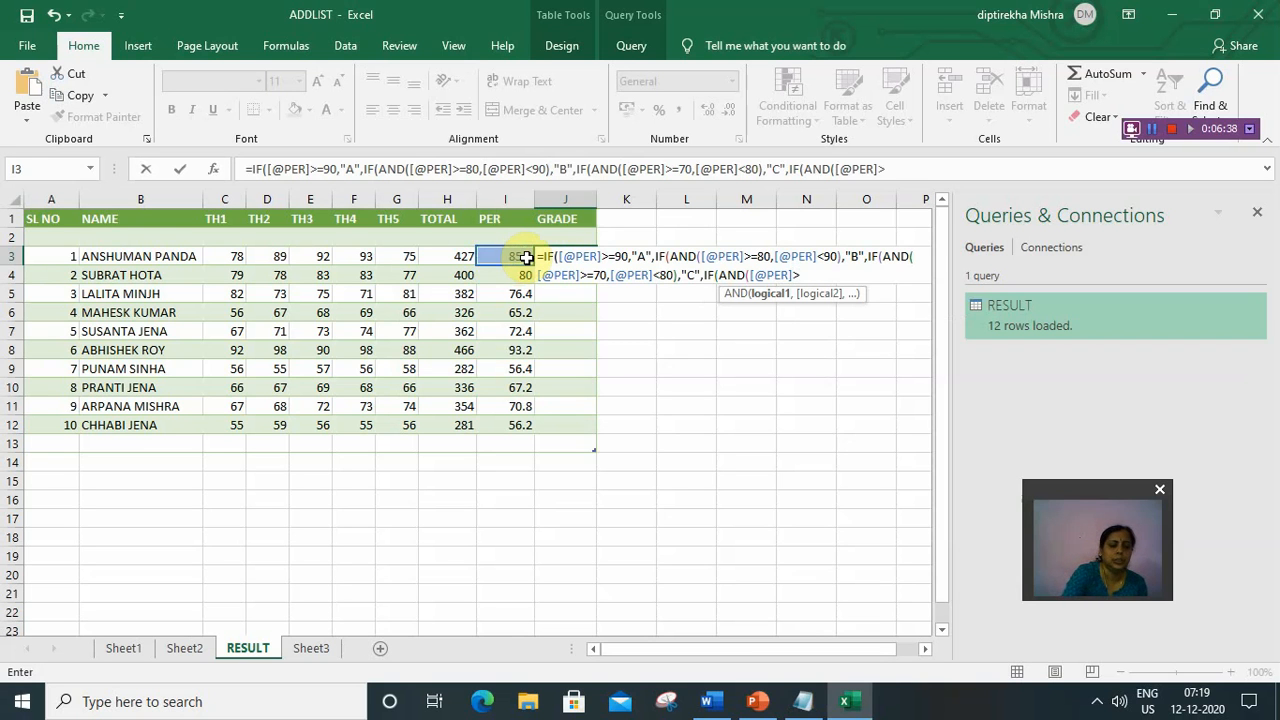
text(60)
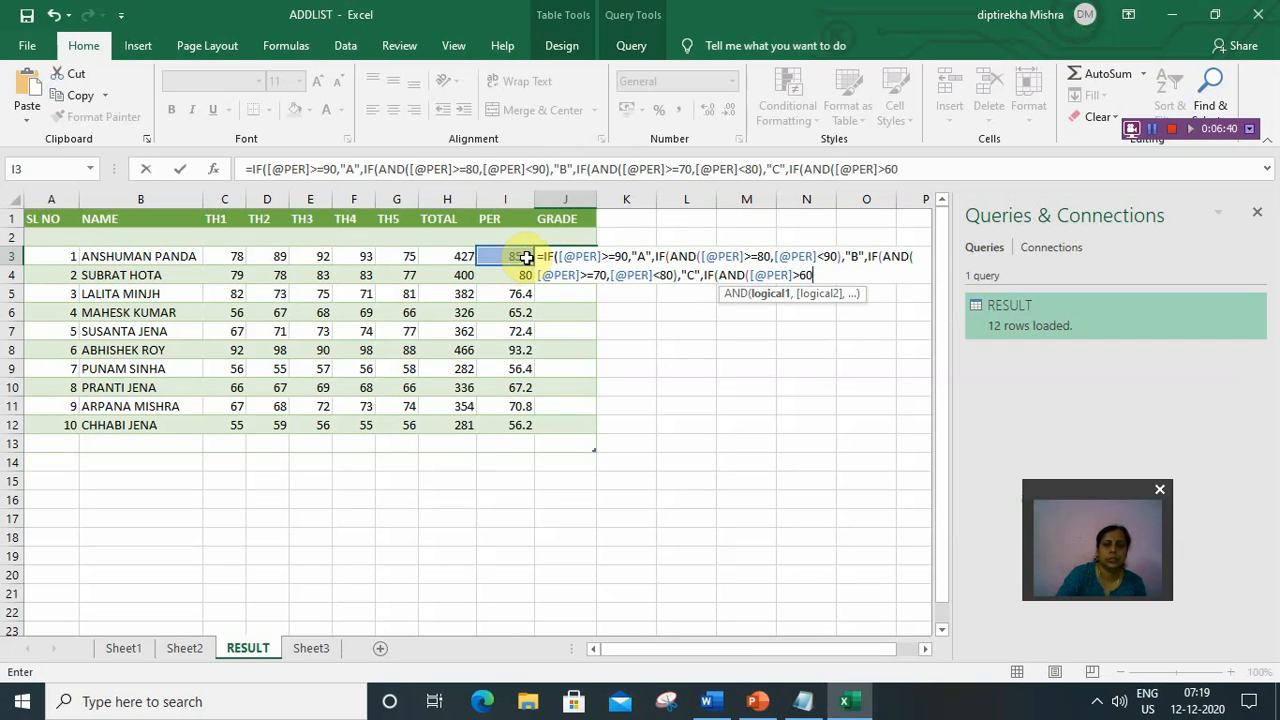
key(BackSpace)
key(BackSpace)
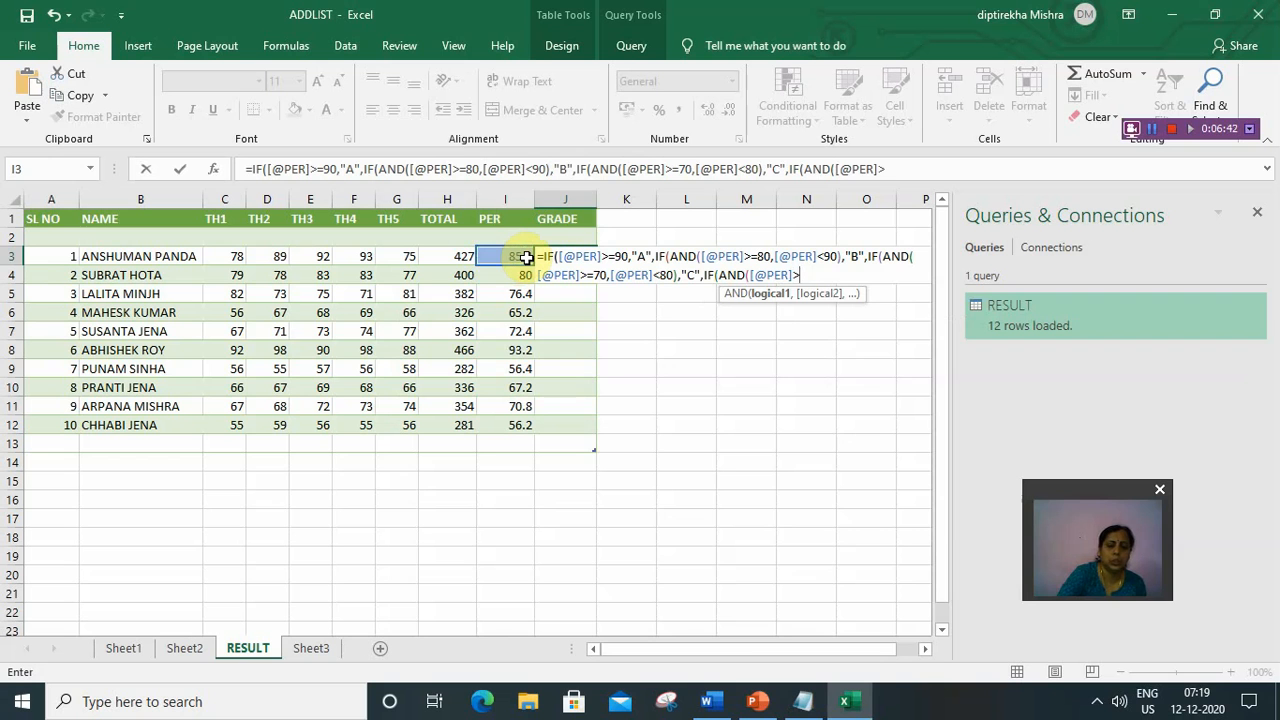
text(=60,)
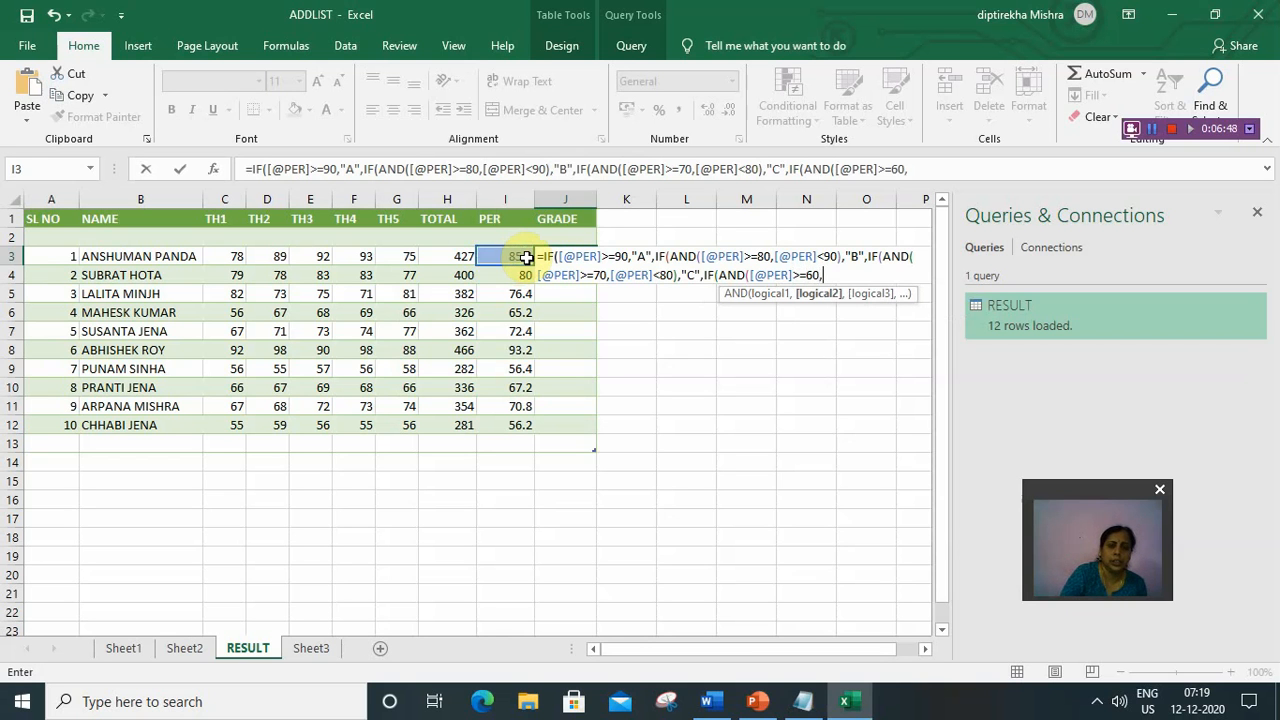
click(516, 260)
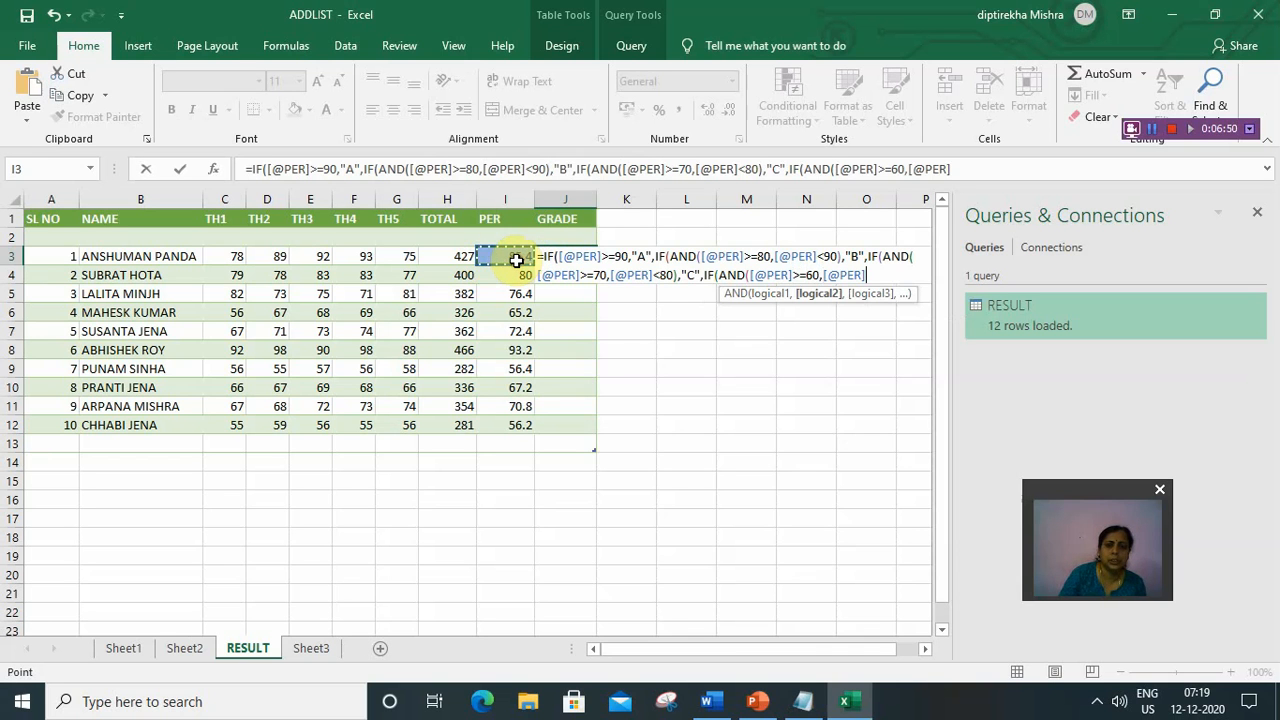
text(<70)
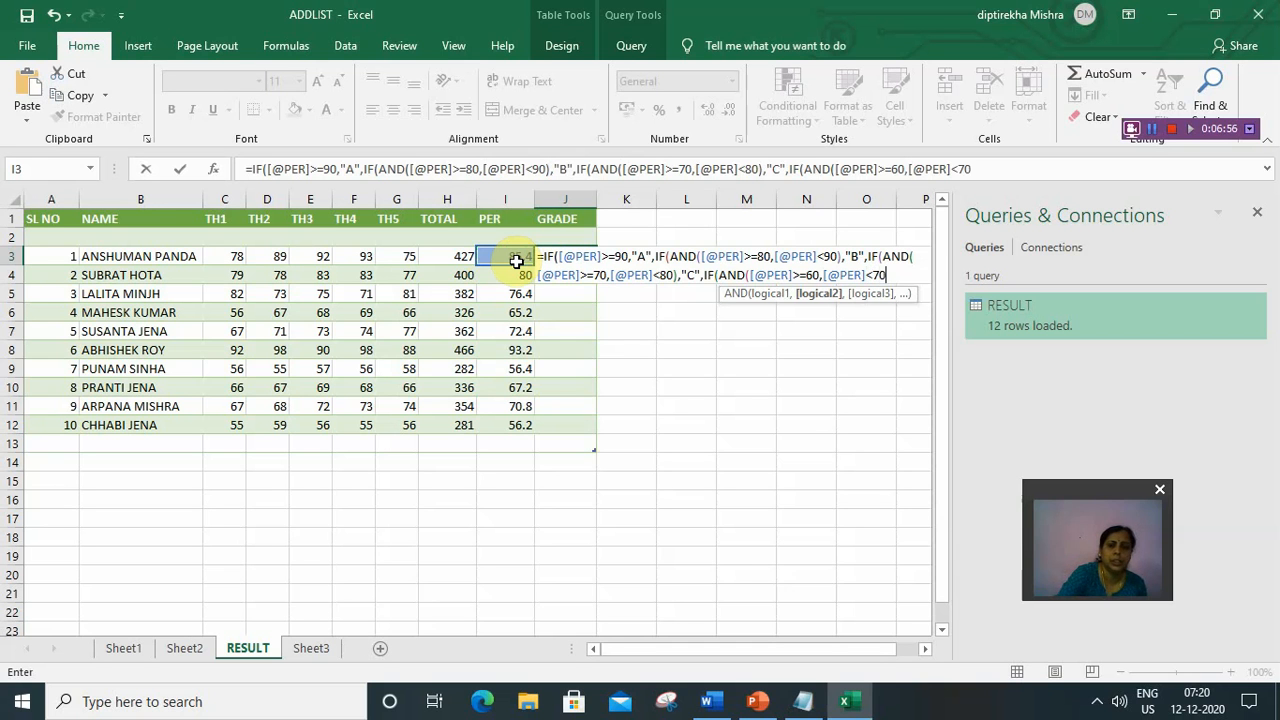
text())
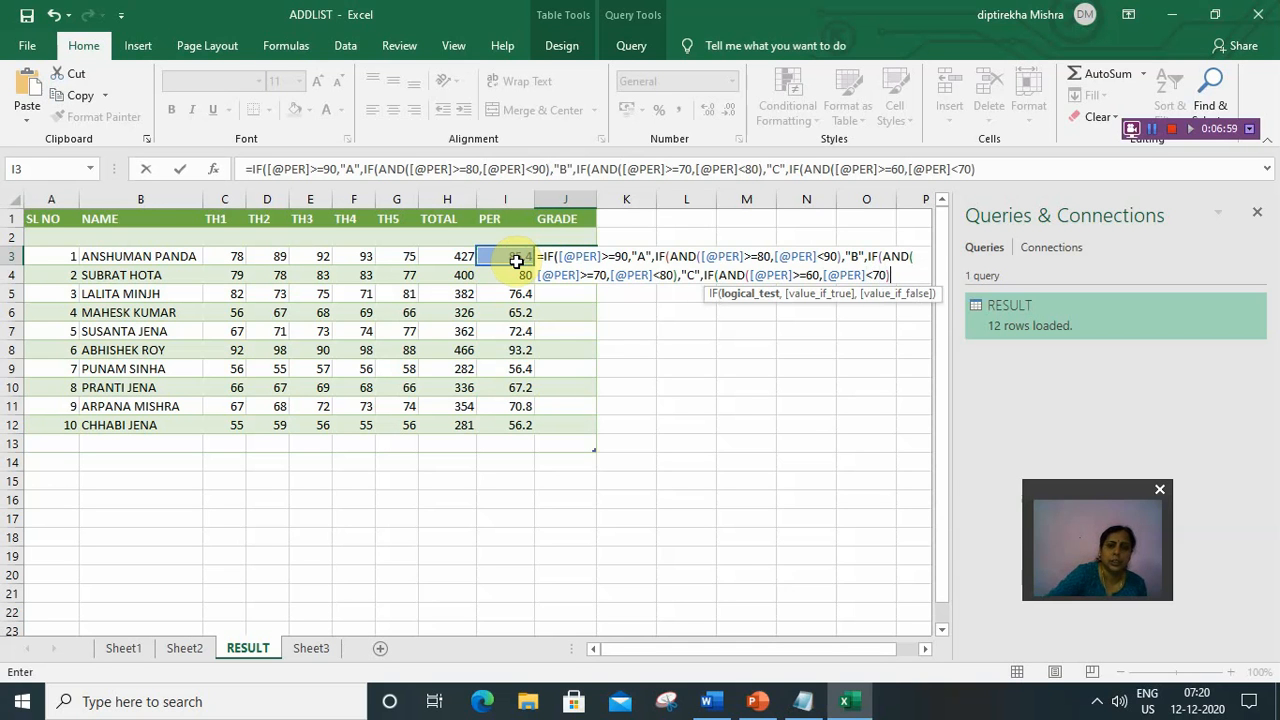
Set "D" as the fourth IF's true value and F as its false value, and close all four IF functions
text(,")
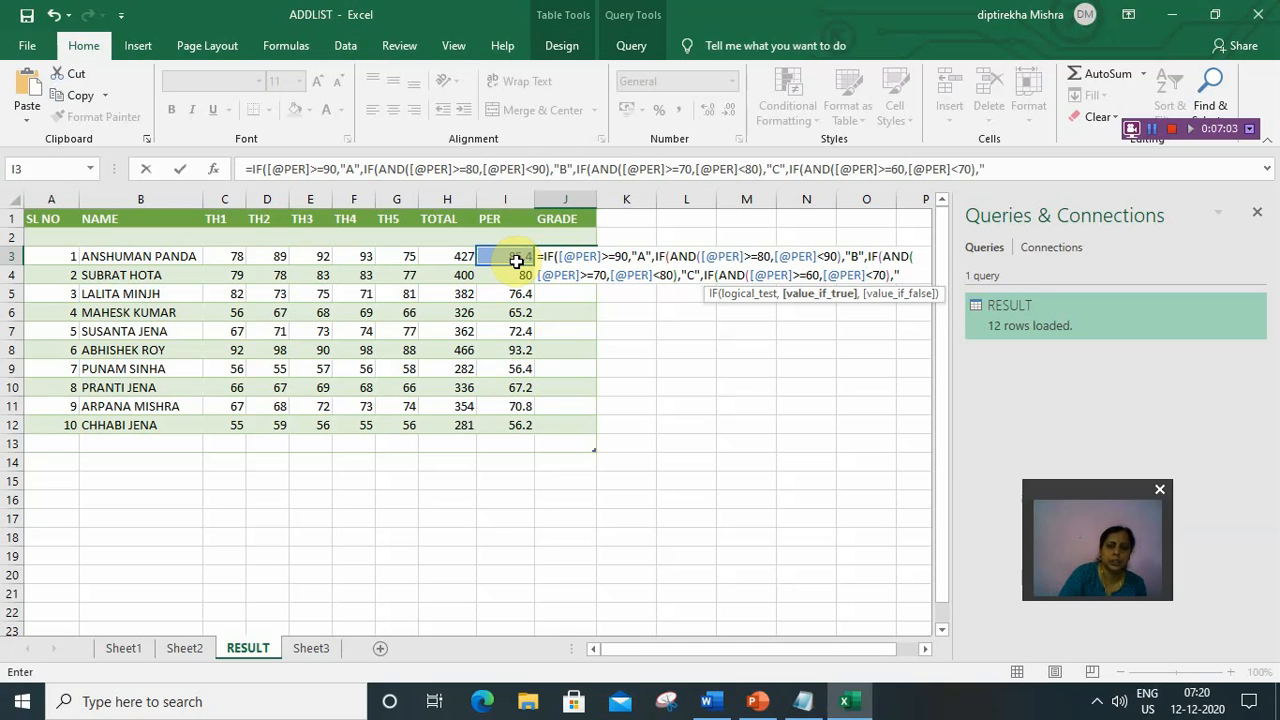
text(D",)
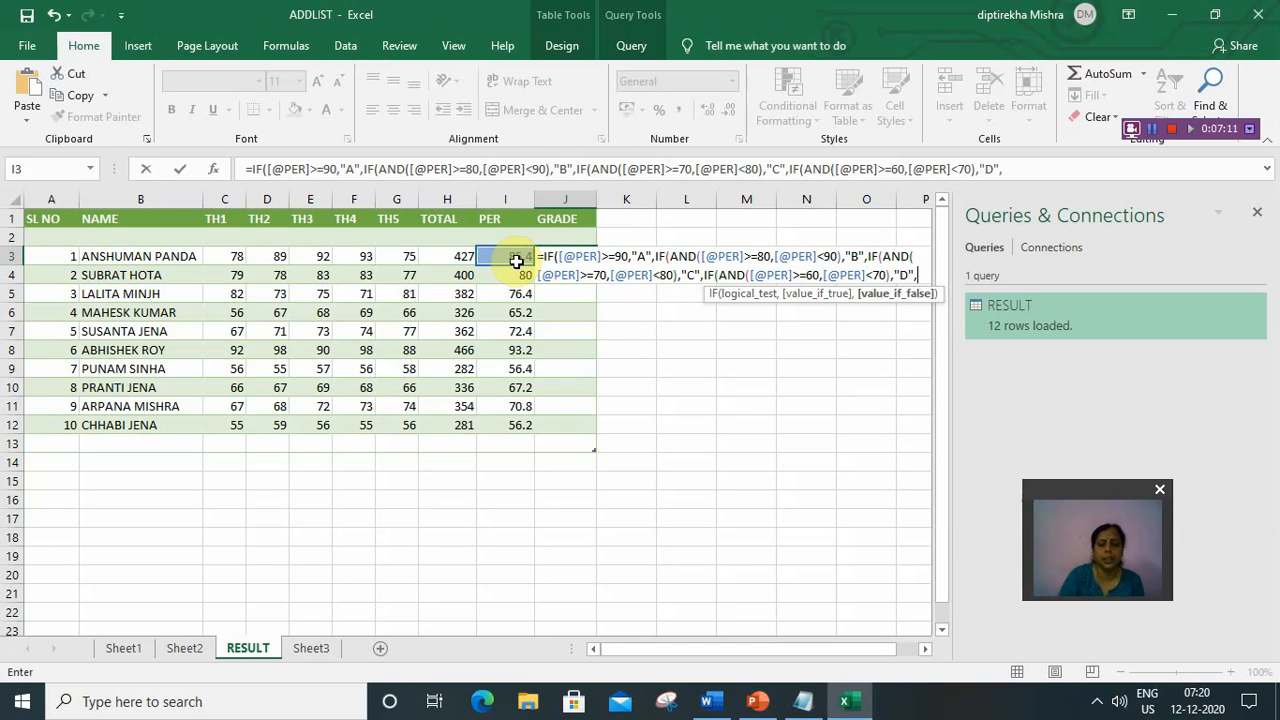
text("F)
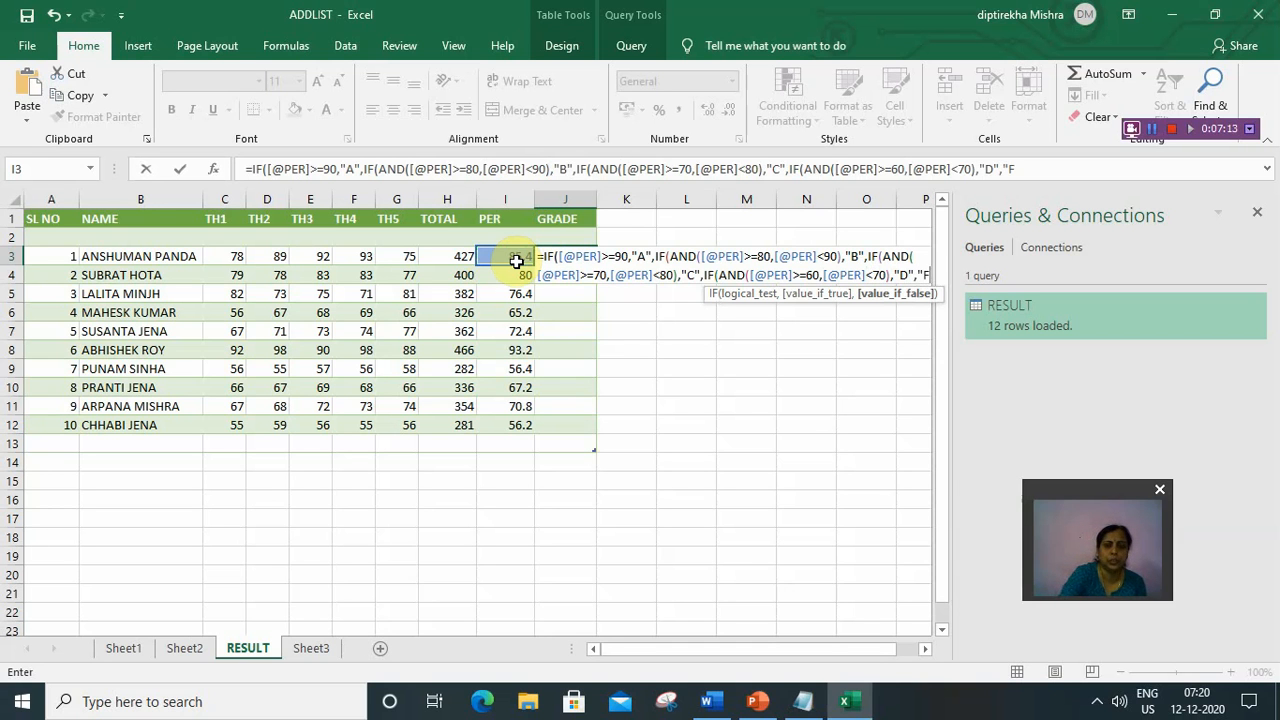
text(")))
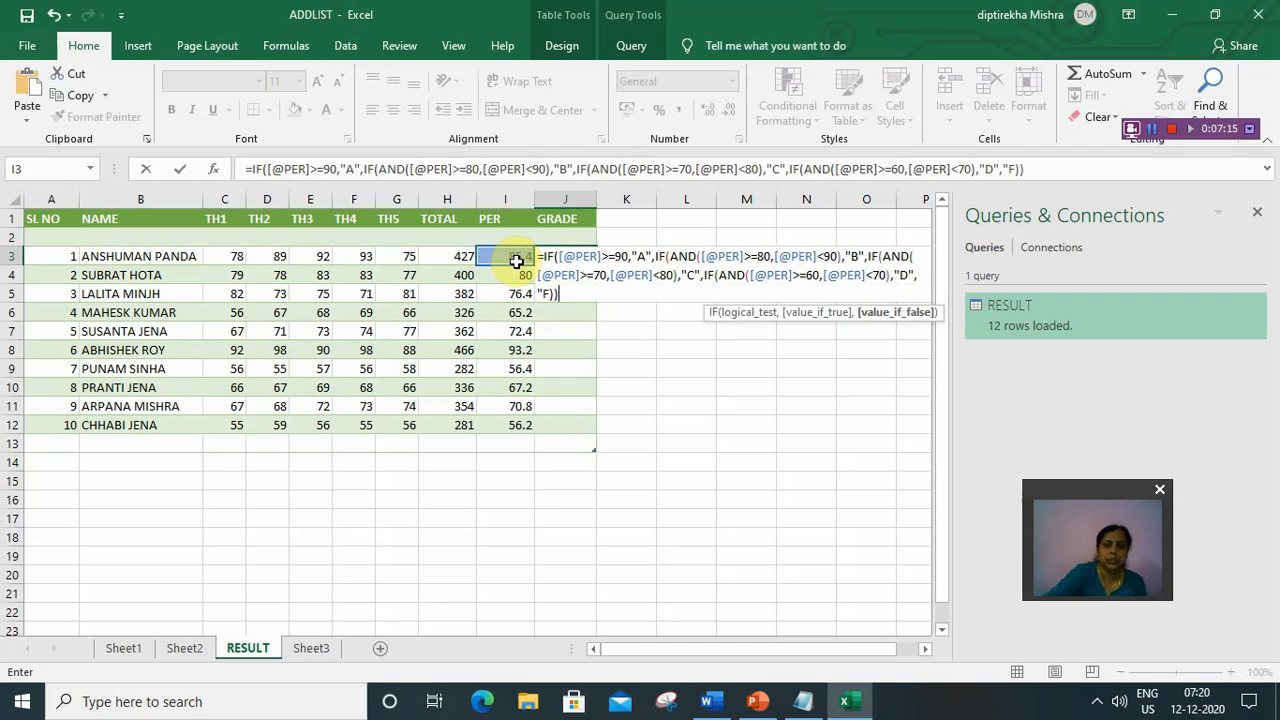
text())
Correct the end of the J3 formula by adding the missing closing quotation mark after F, and enter the formula
click(585, 294)
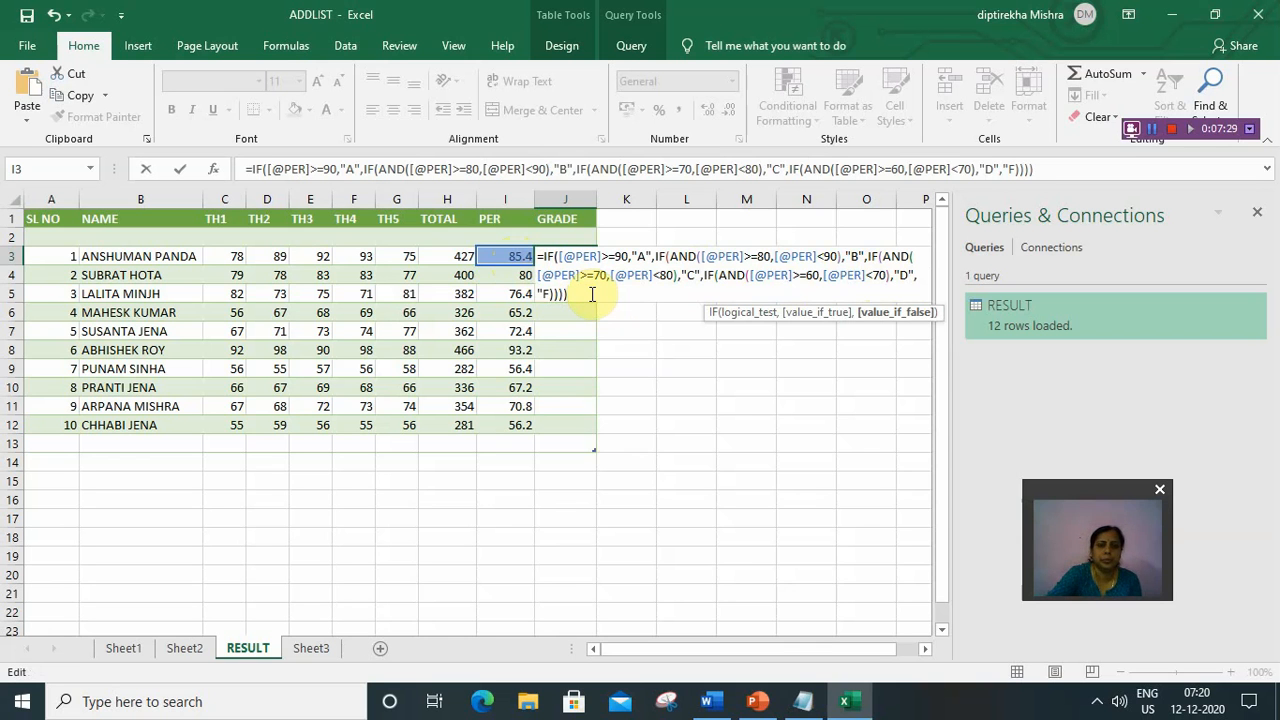
key(Return)
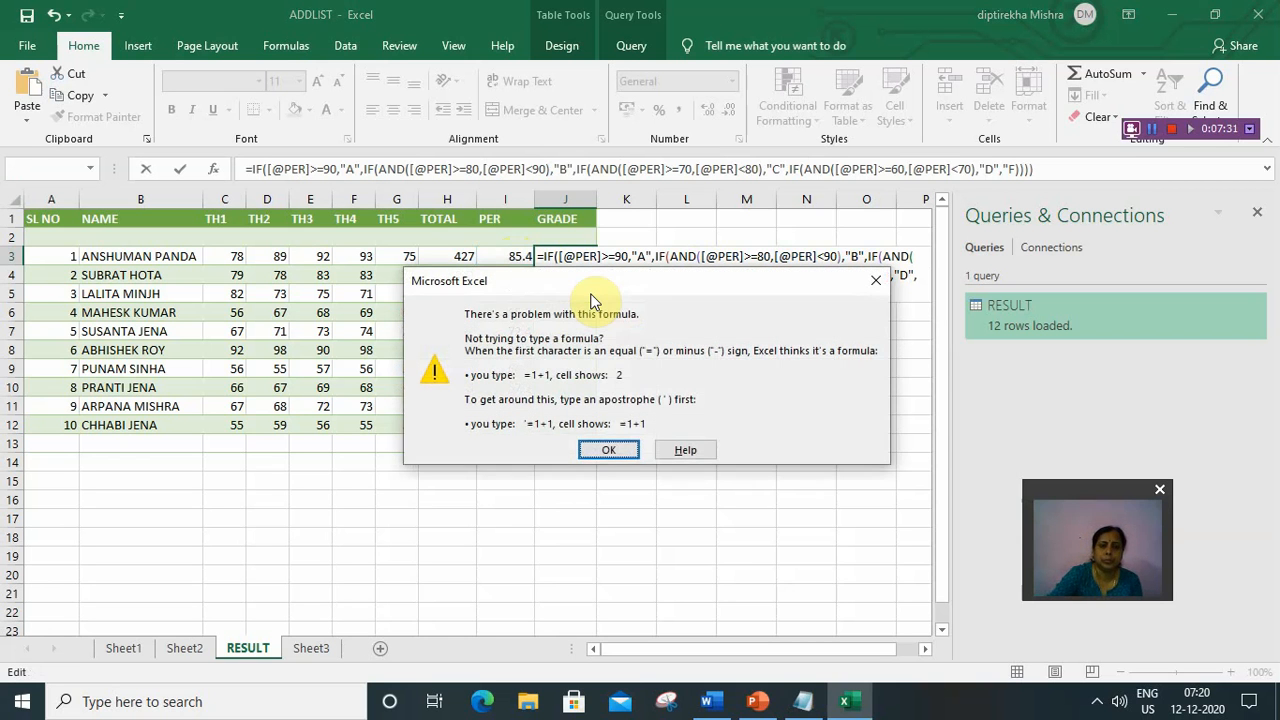
click(615, 452)
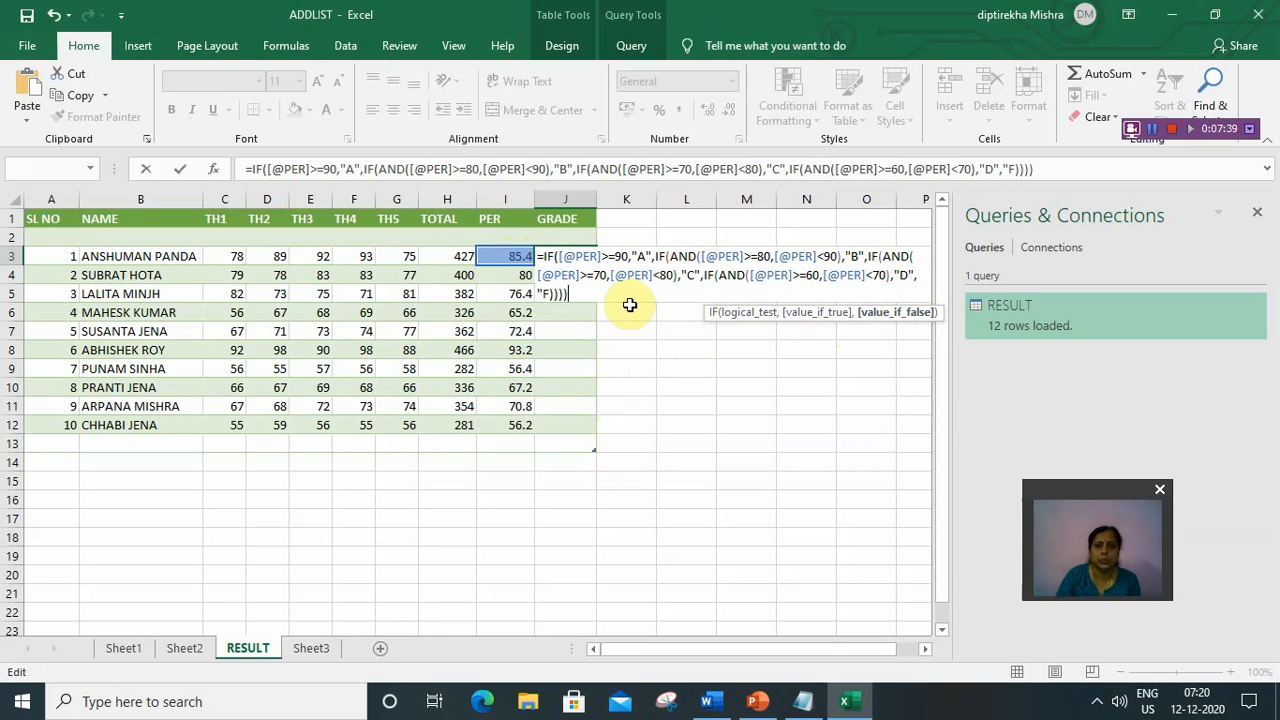
key(BackSpace)
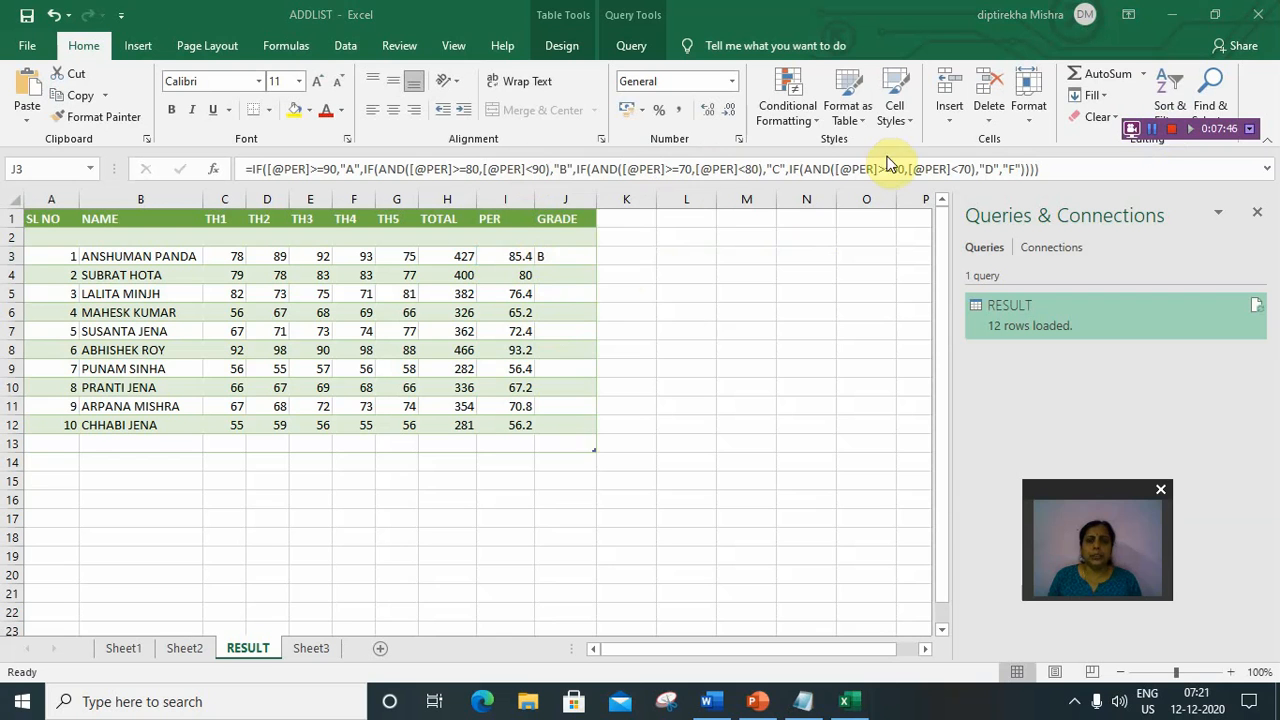
Fill the grade formula from J3 down to J12 for the remaining students
click(560, 256)
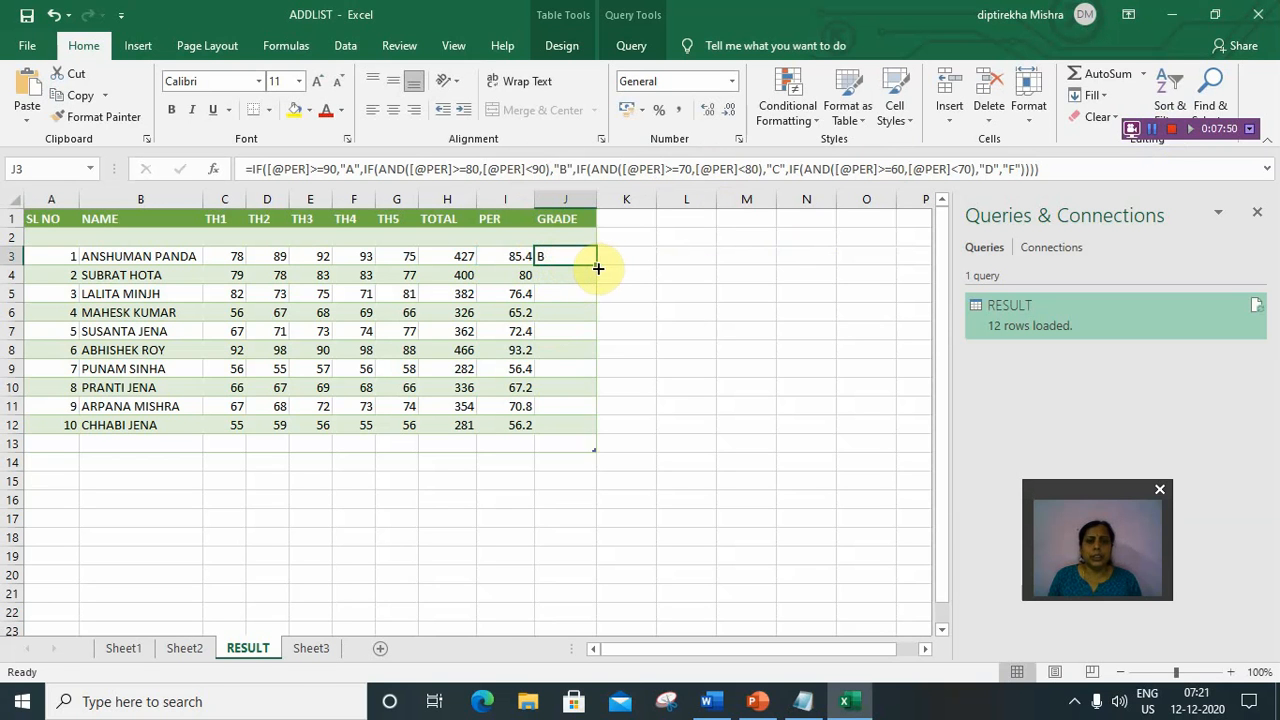
drag(596, 268, 612, 432)
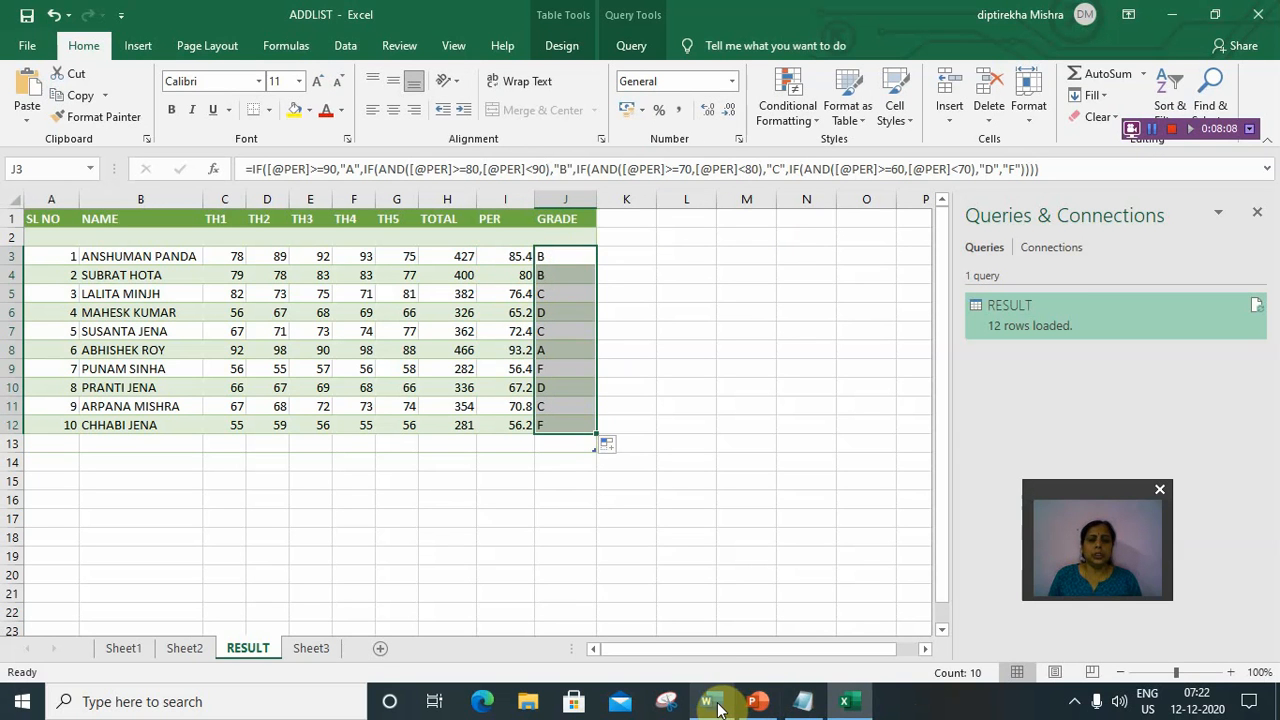
Switch to the EXCEL1 Word document and review Assignment-2's grading rules, import instructions, grade formula and sample result table
mouse_move(718, 708)
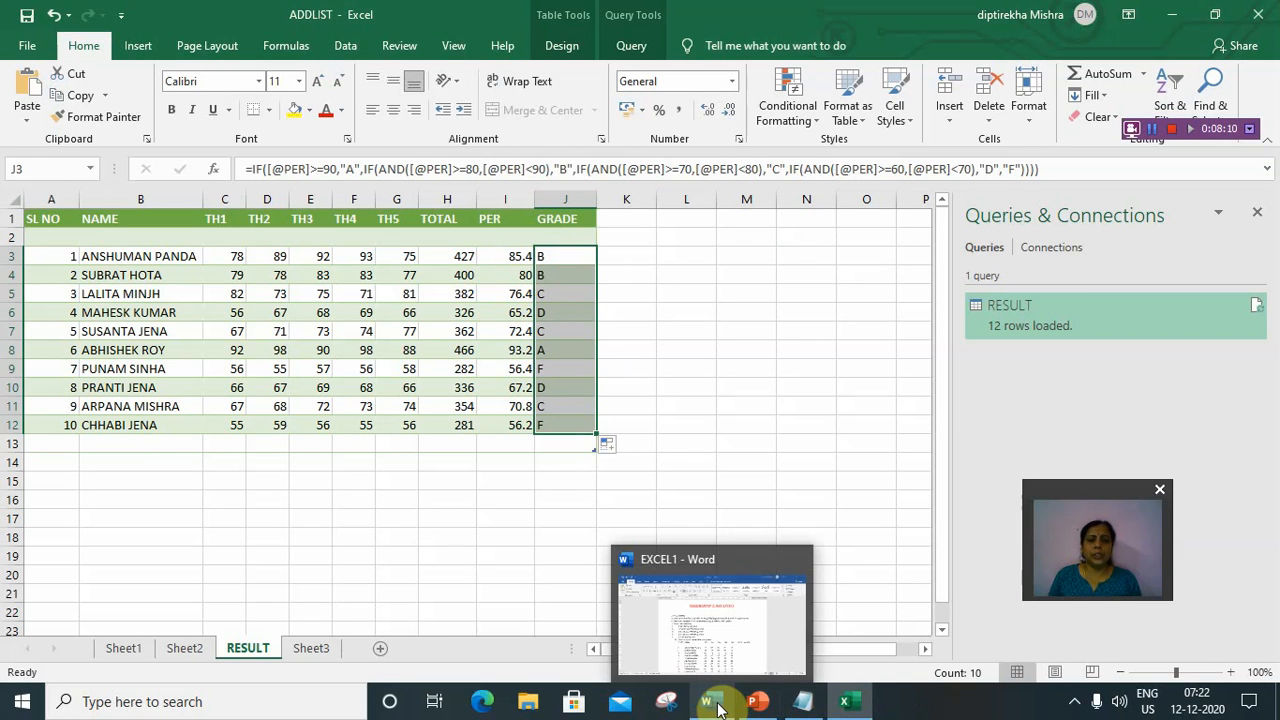
click(718, 708)
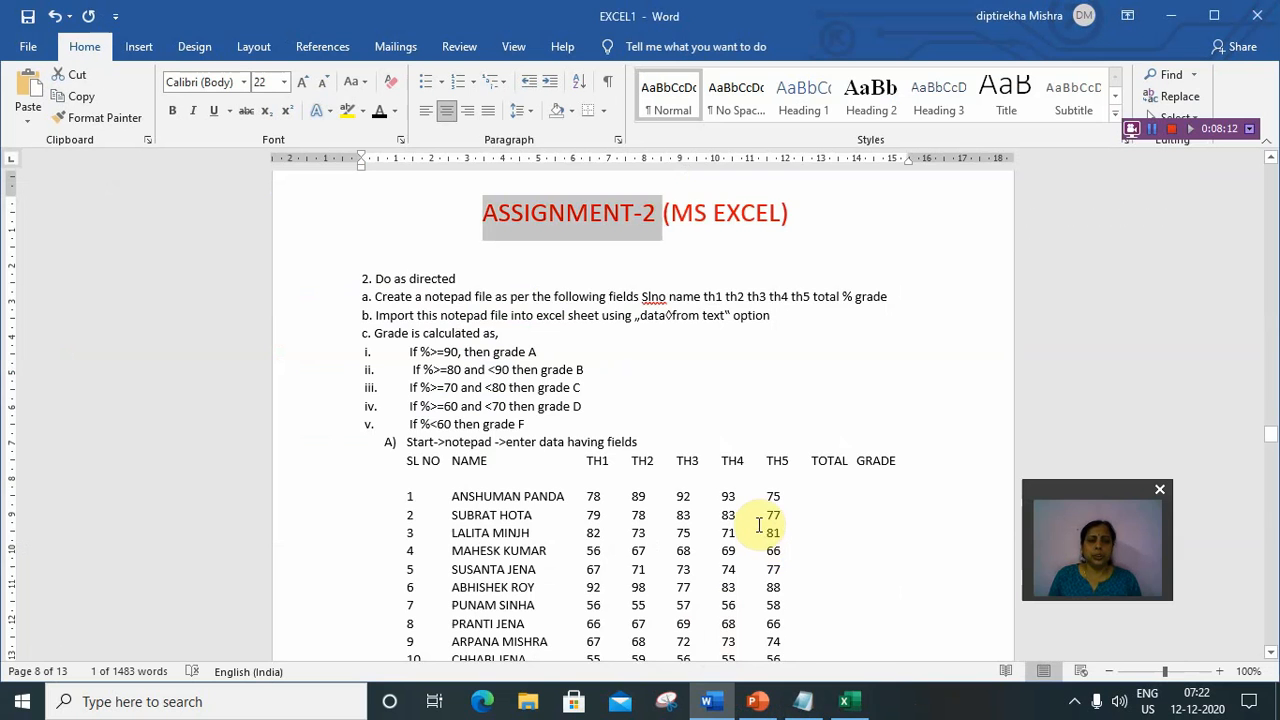
scroll(760, 525, down, 2)
scroll(760, 525, down, 1)
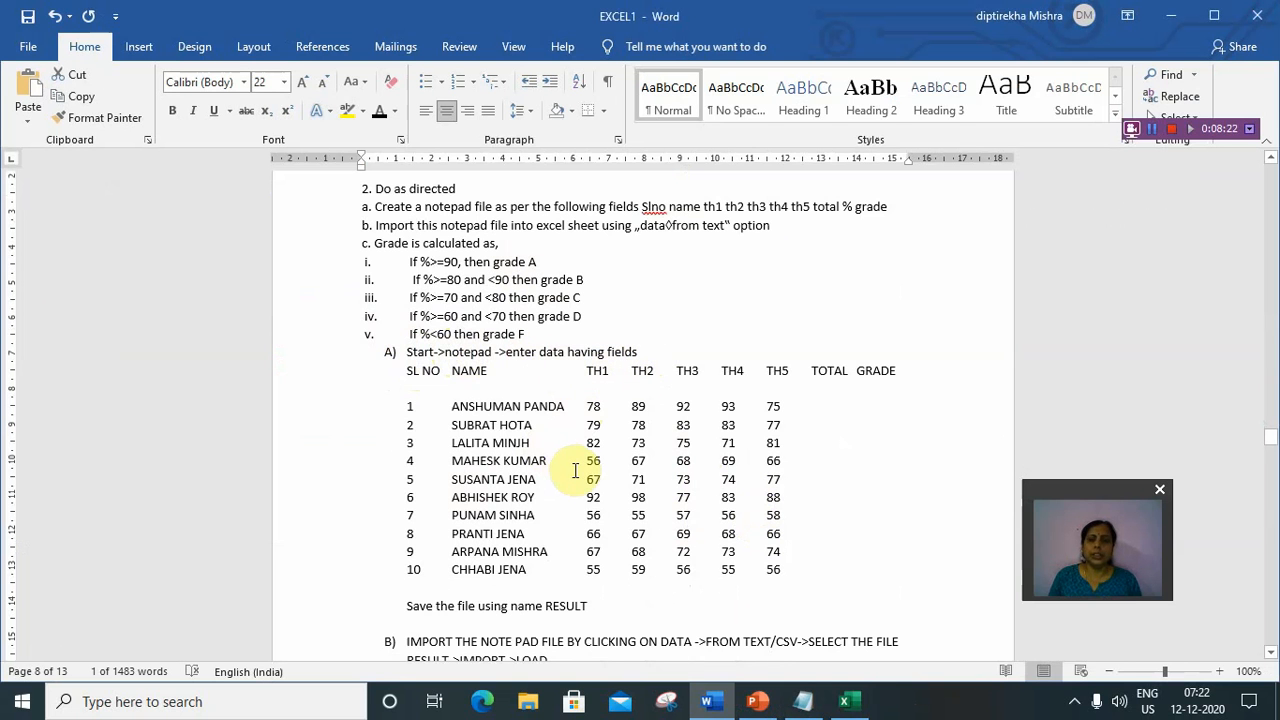
scroll(580, 472, down, 3)
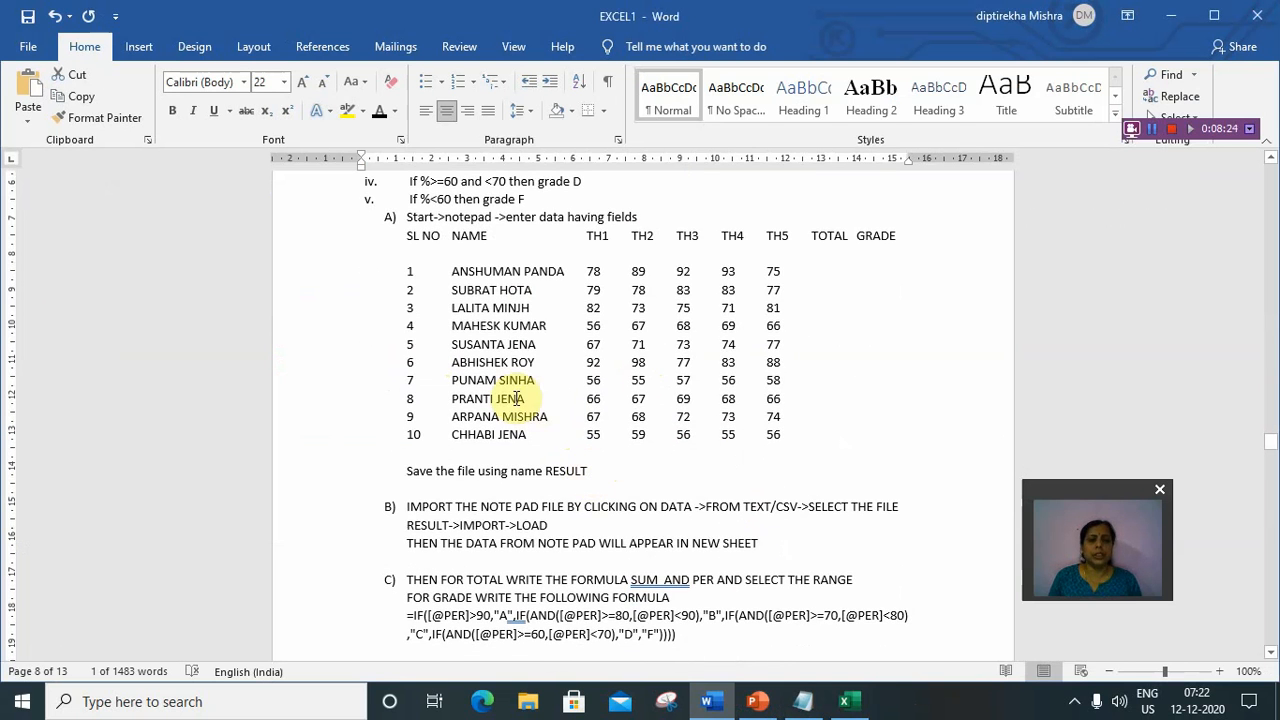
scroll(605, 448, down, 2)
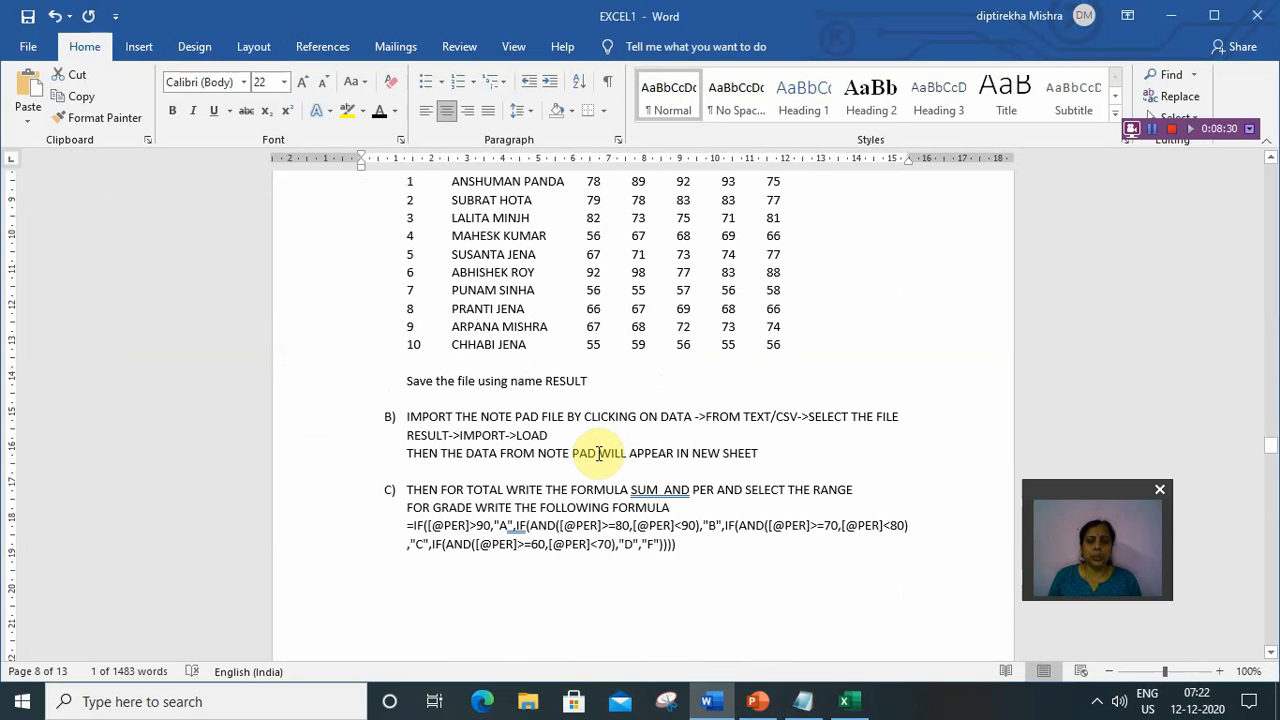
scroll(514, 440, down, 1)
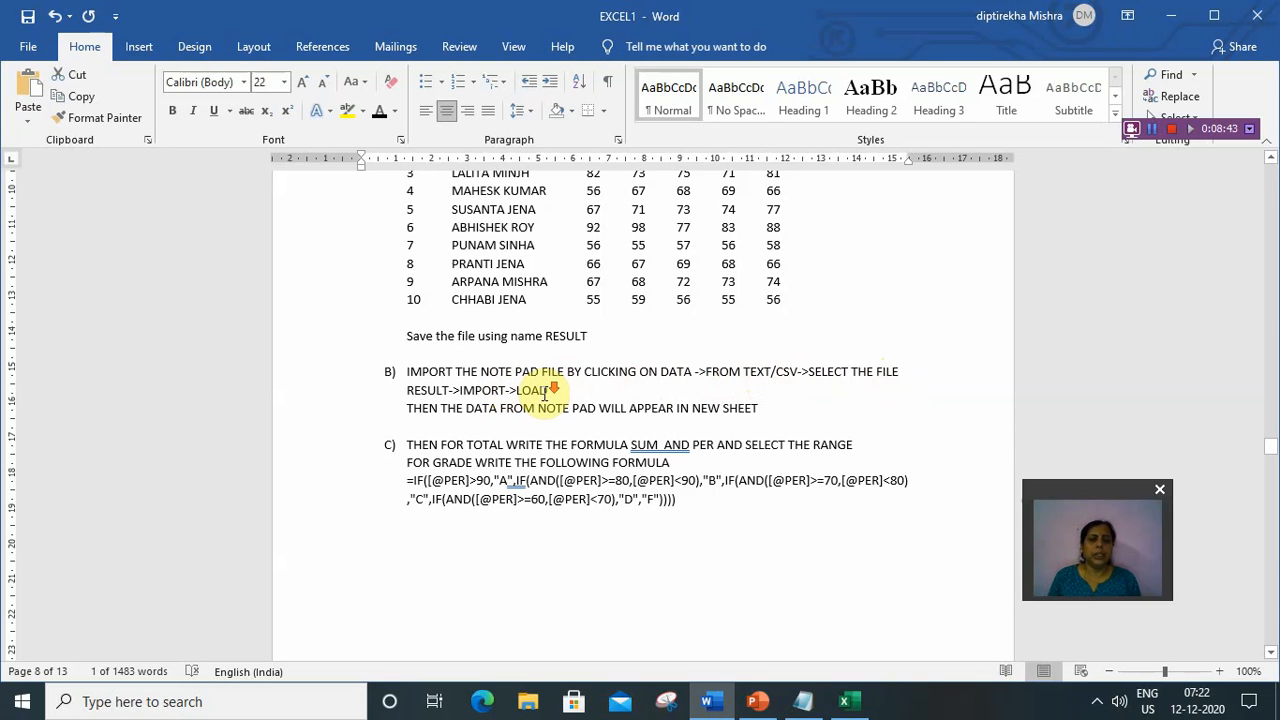
scroll(551, 390, down, 1)
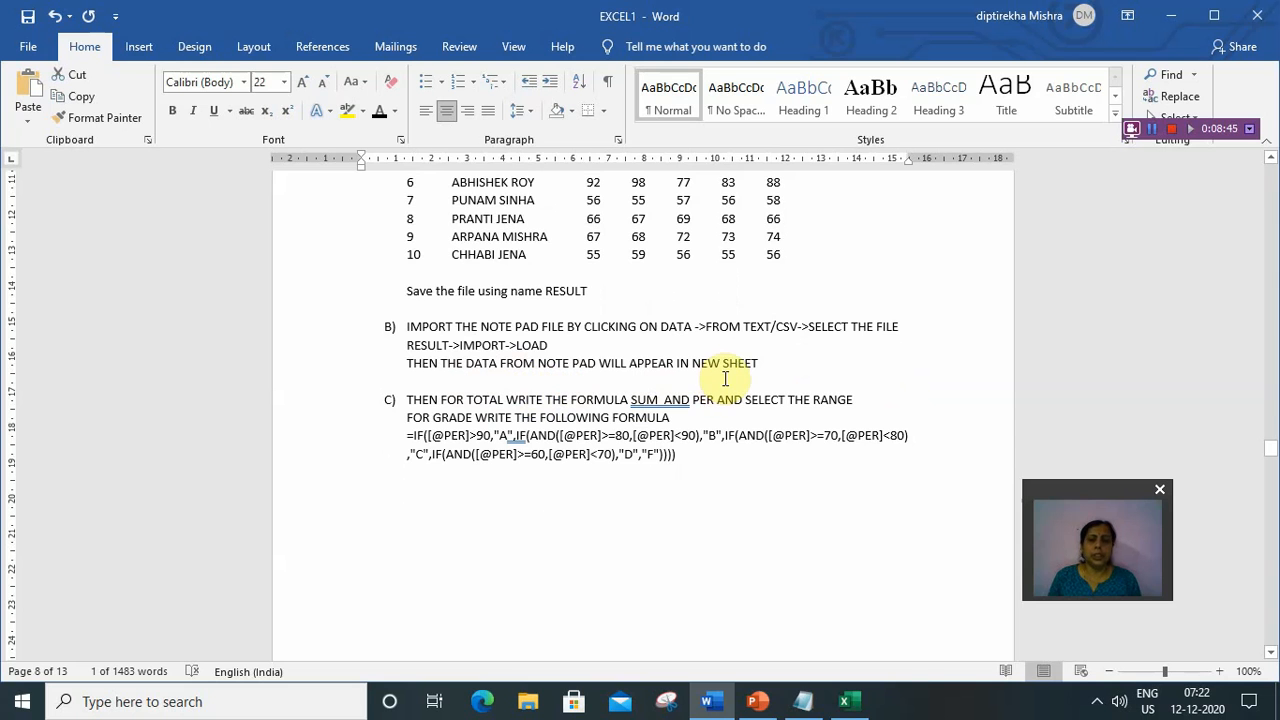
scroll(726, 378, down, 1)
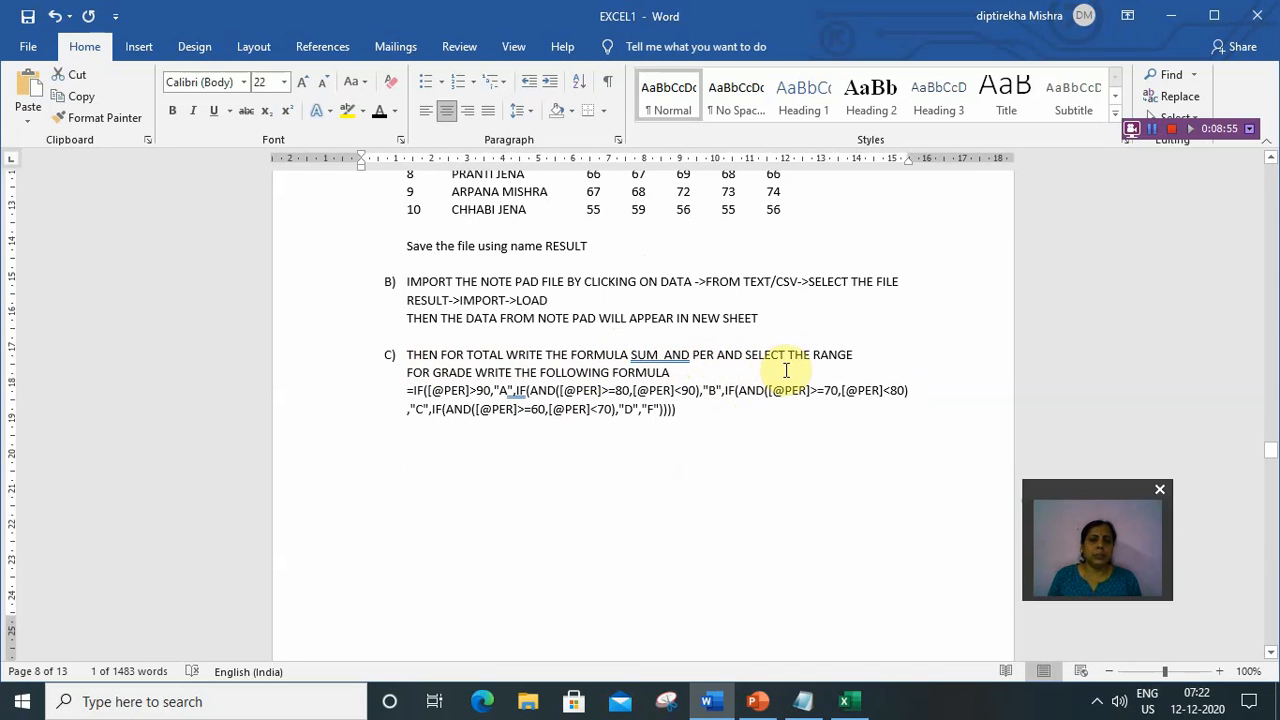
scroll(790, 370, down, 2)
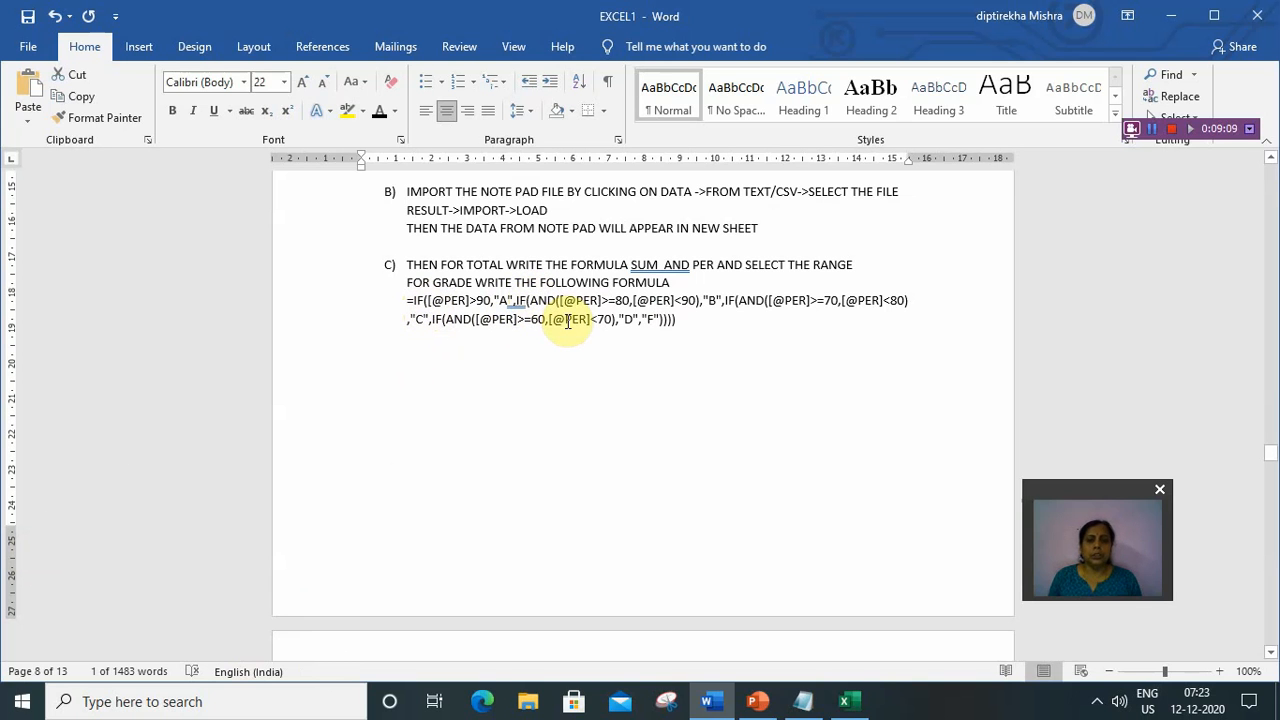
scroll(567, 320, down, 8)
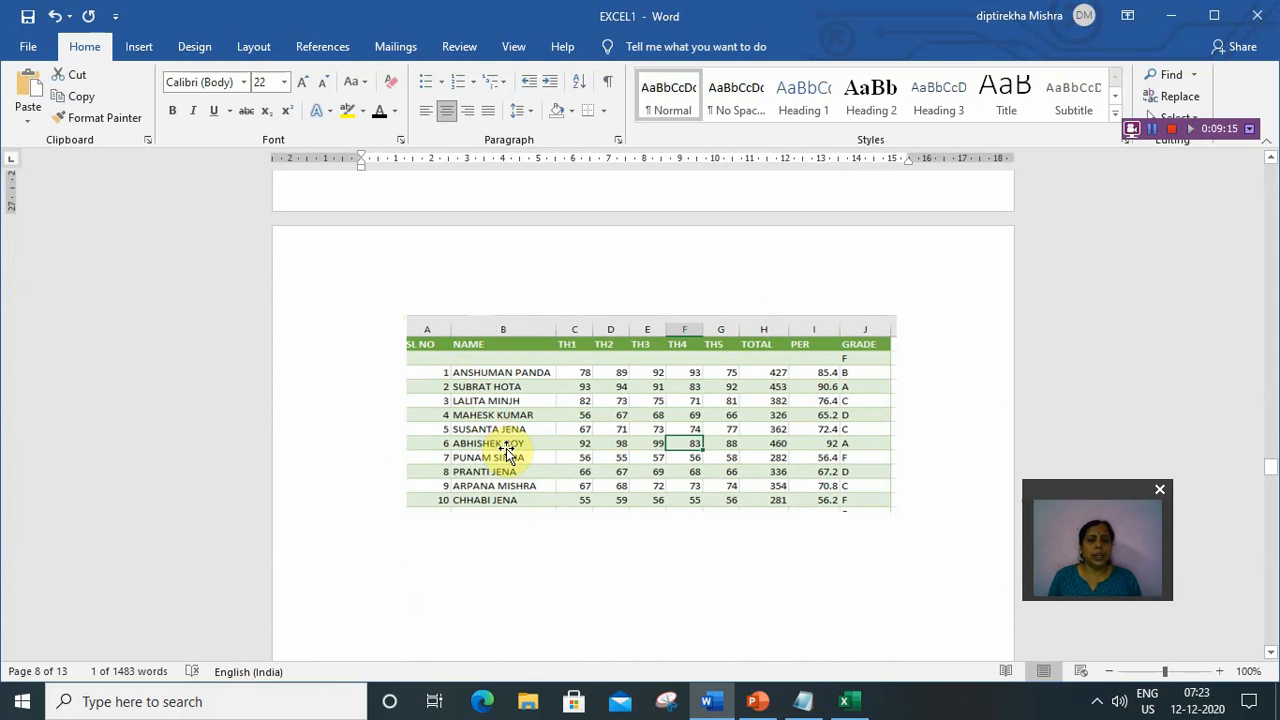
scroll(510, 450, up, 8)
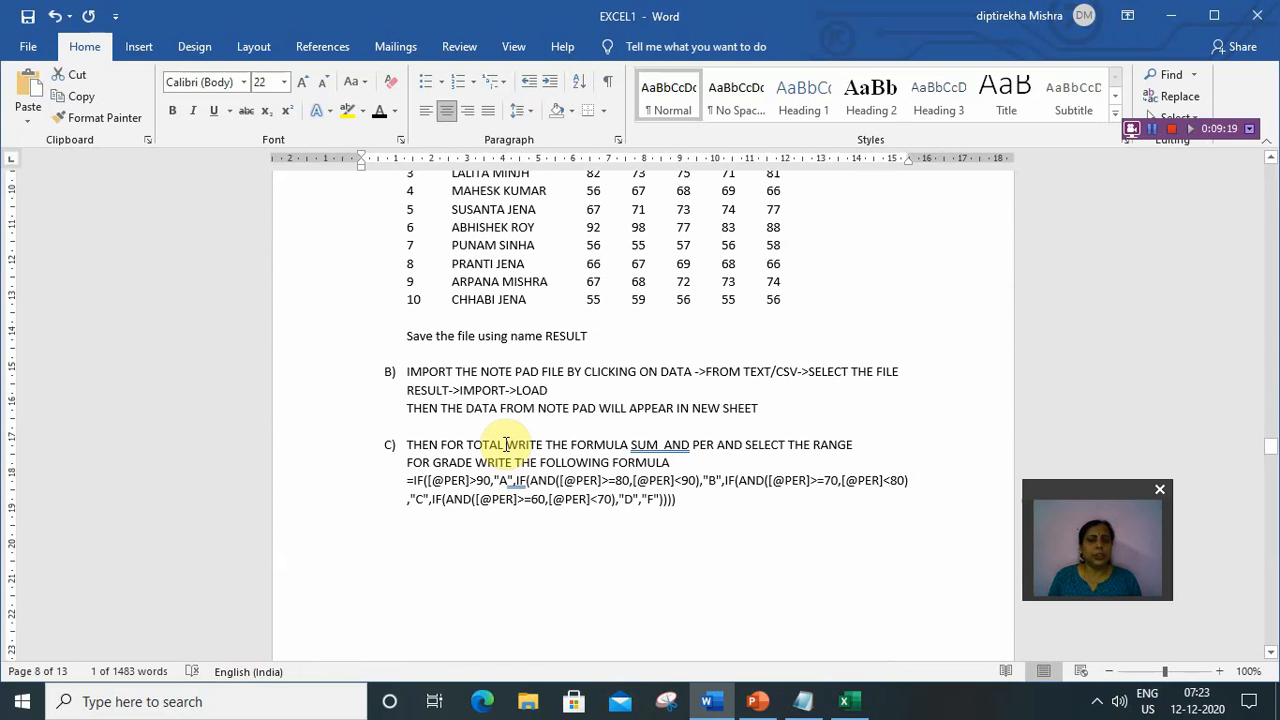
scroll(506, 445, up, 2)
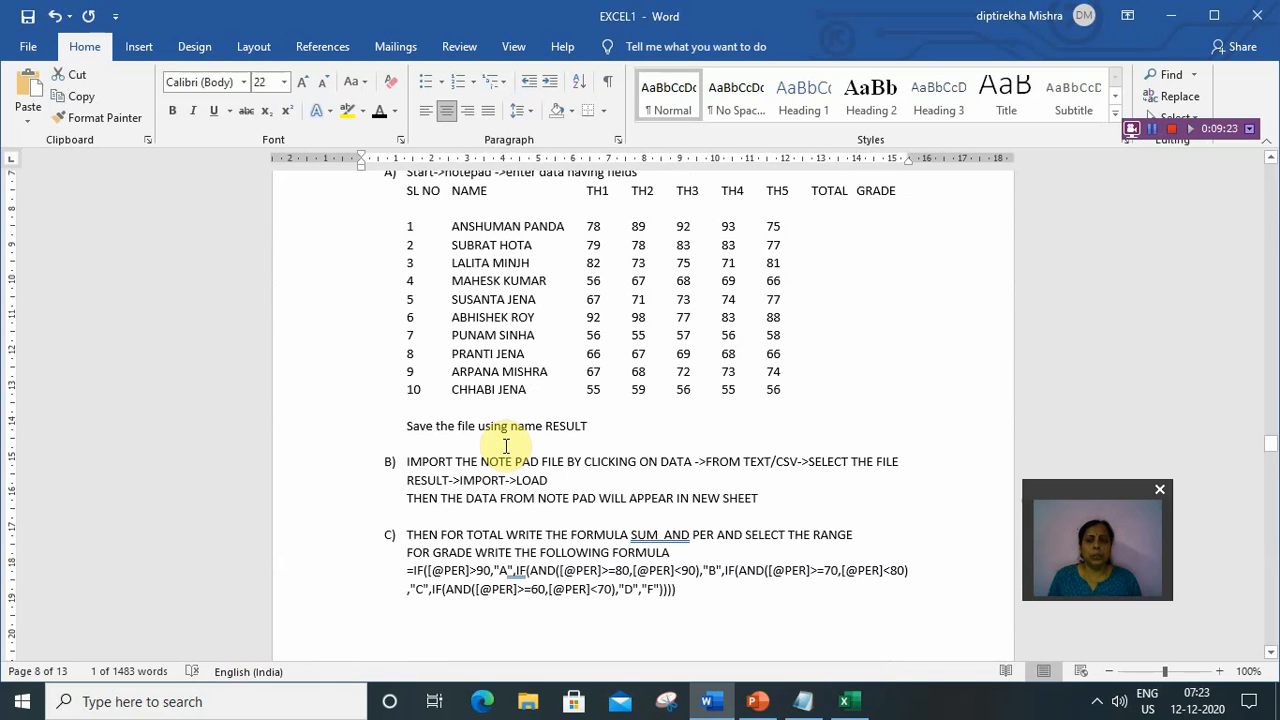
scroll(506, 446, up, 2)
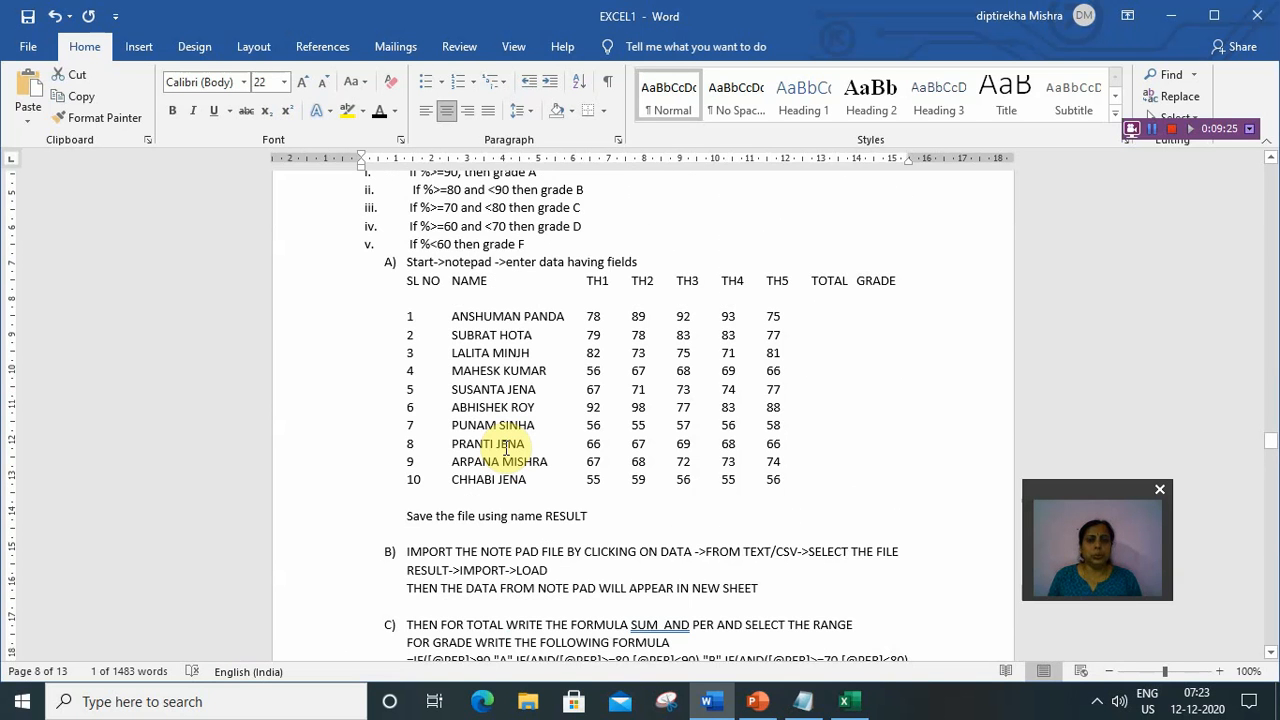
scroll(505, 448, up, 1)
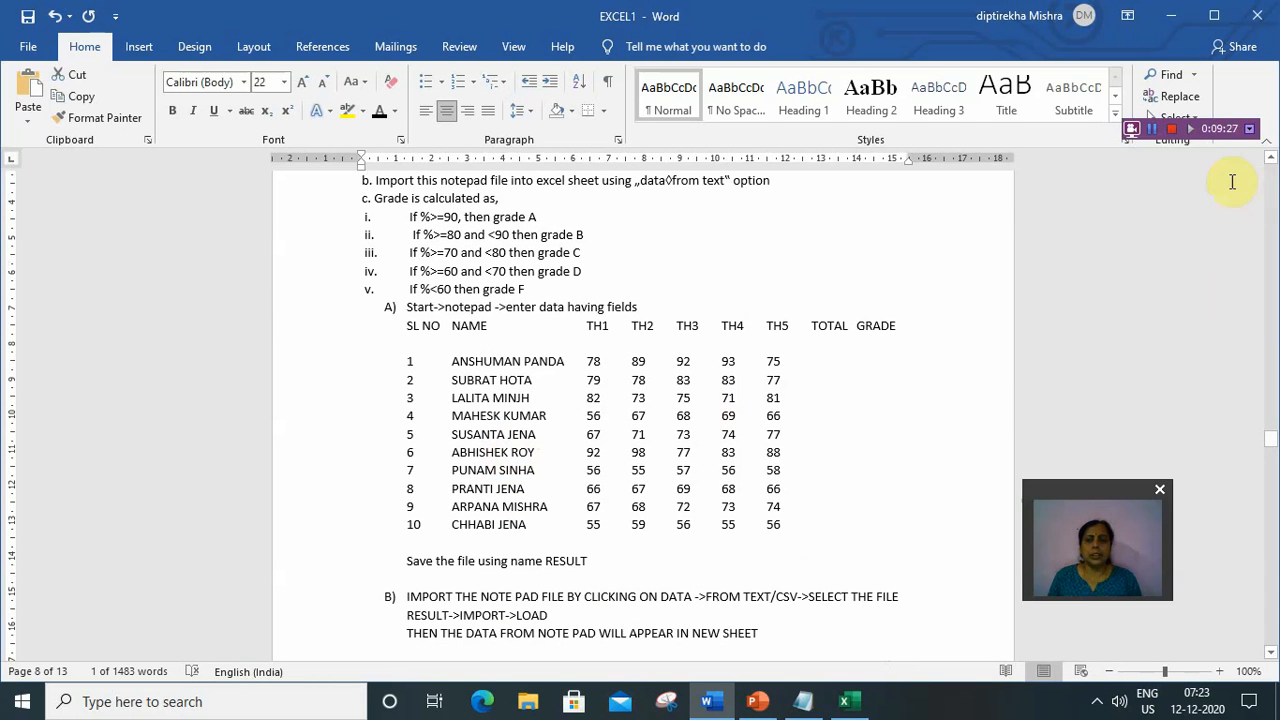